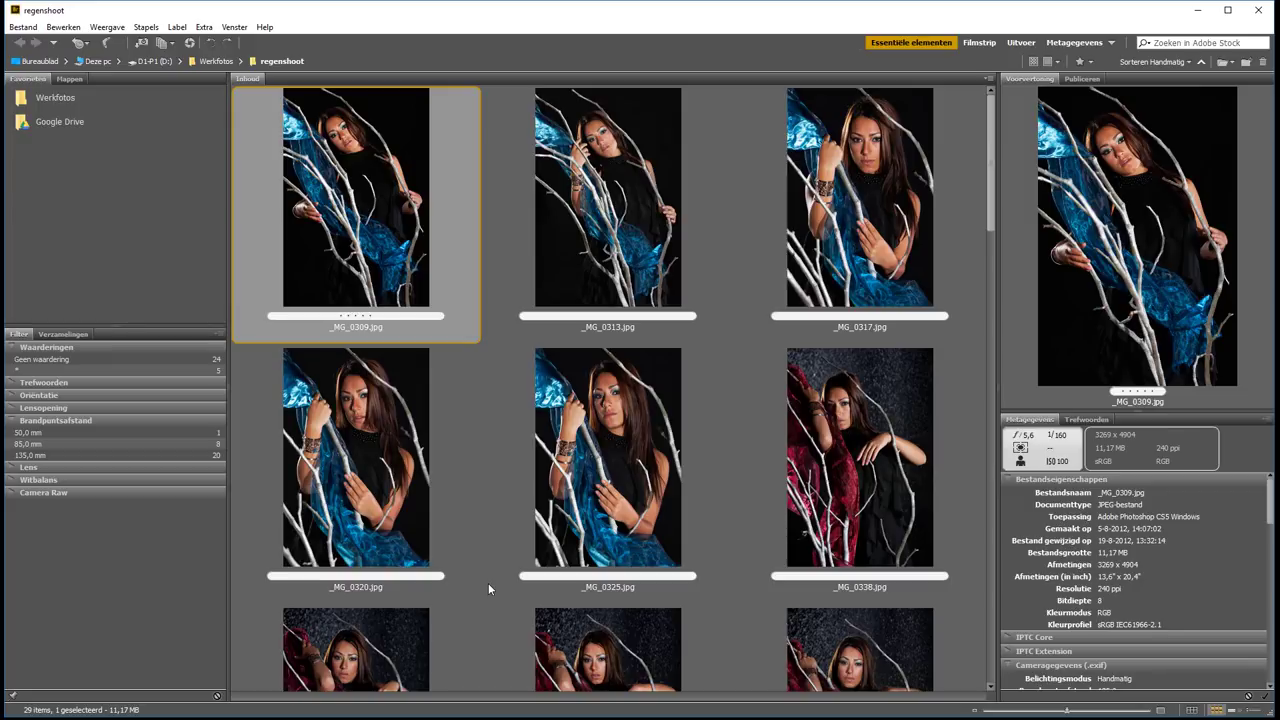
# Browse the 29 regenshoot photo thumbnails in Bridge's Content panel
pyautogui.scroll(-1, 345, 603)
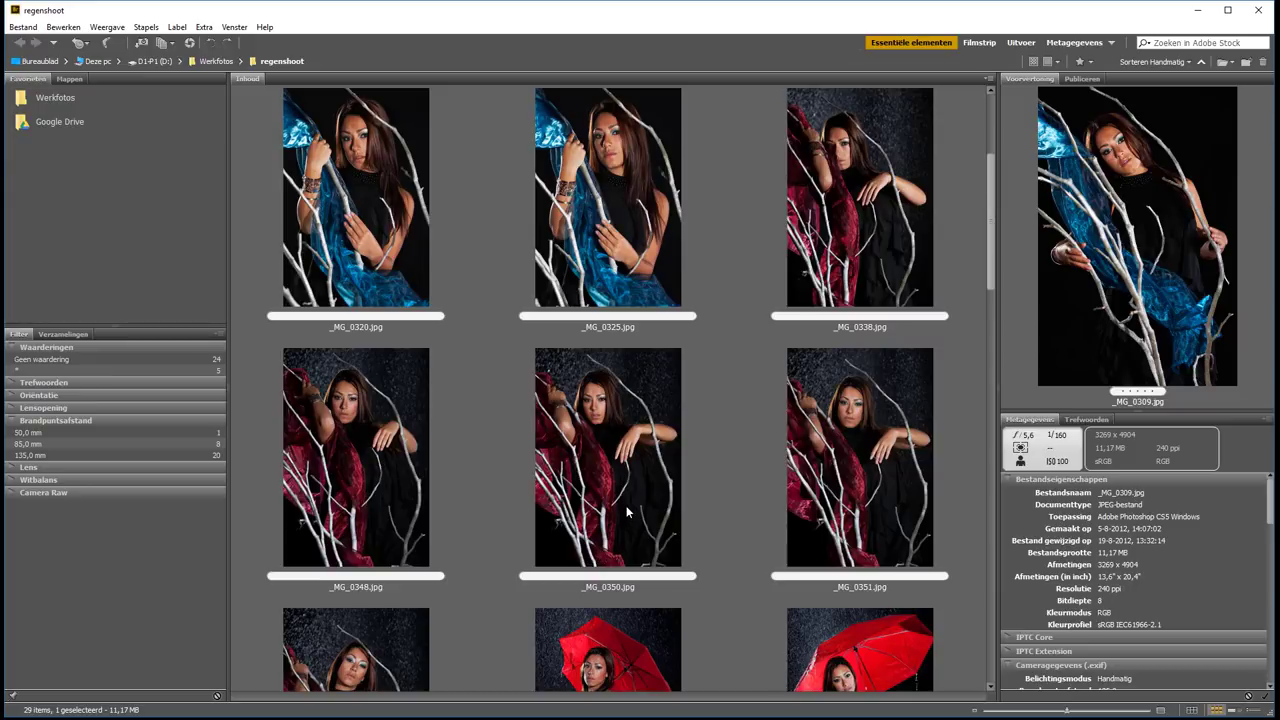
pyautogui.scroll(-1, 628, 511)
pyautogui.scroll(-1, 626, 505)
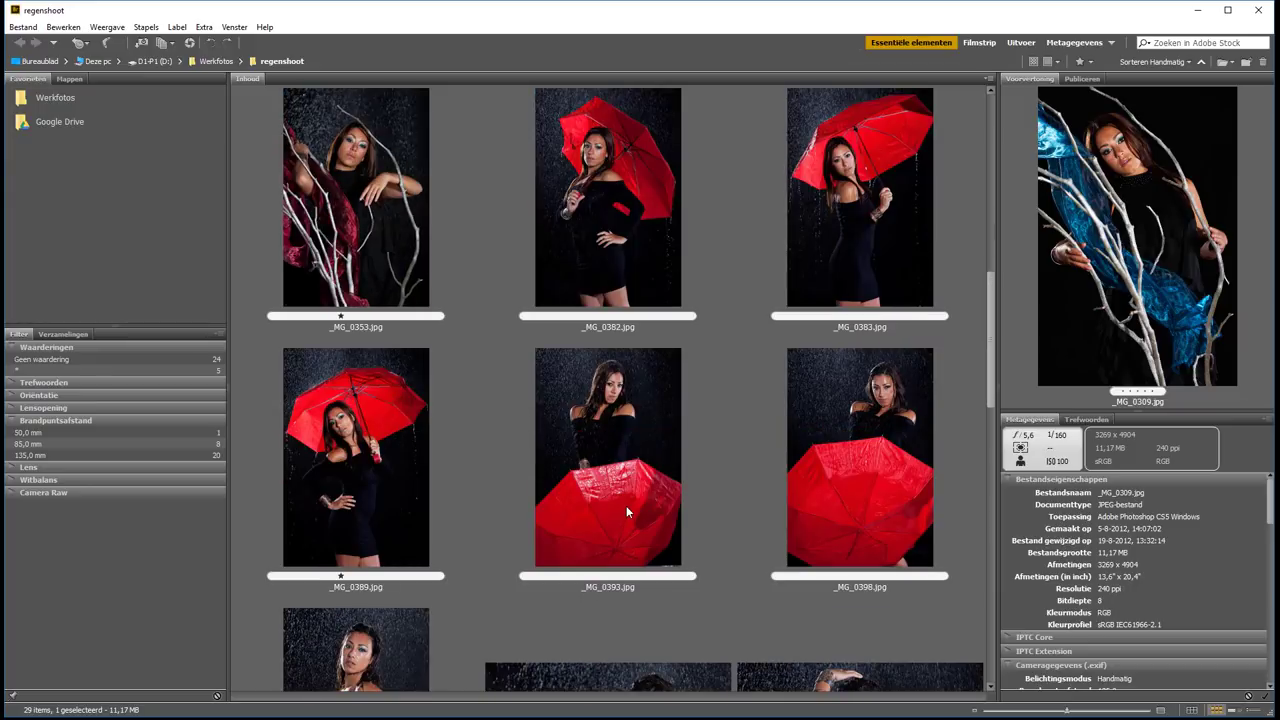
pyautogui.scroll(-1, 624, 498)
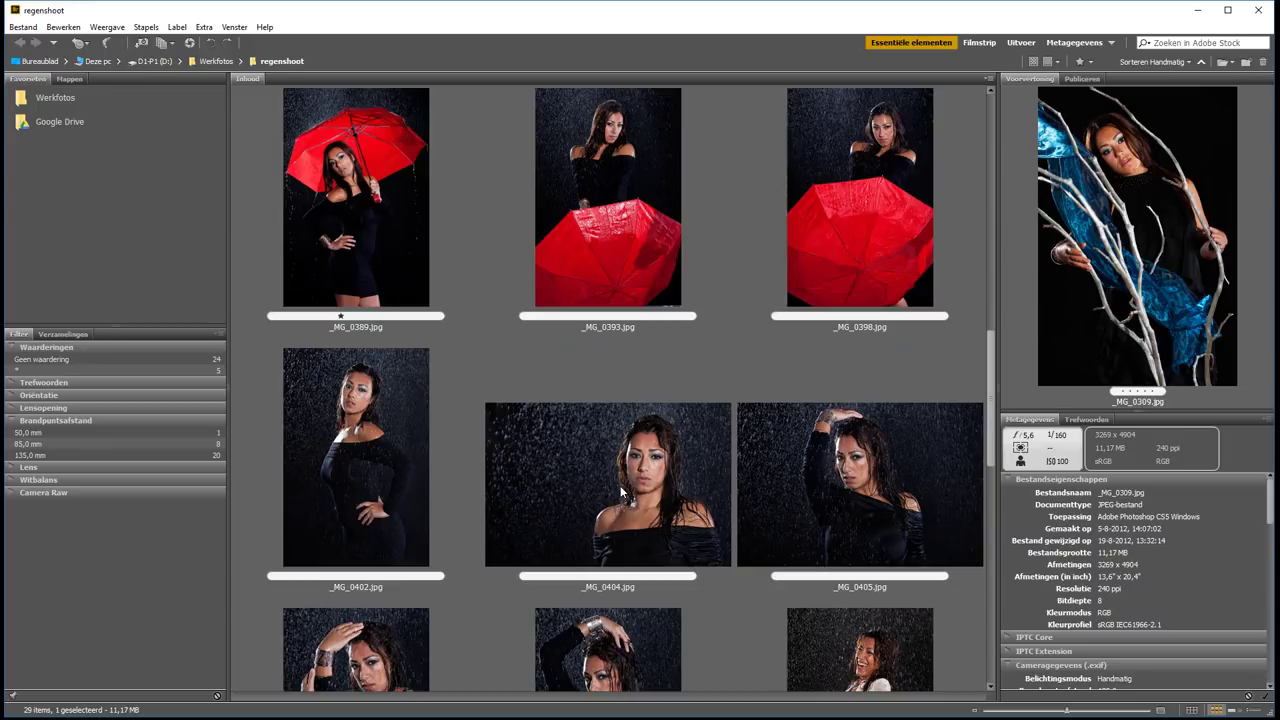
pyautogui.scroll(-1, 620, 490)
pyautogui.scroll(-1, 620, 490)
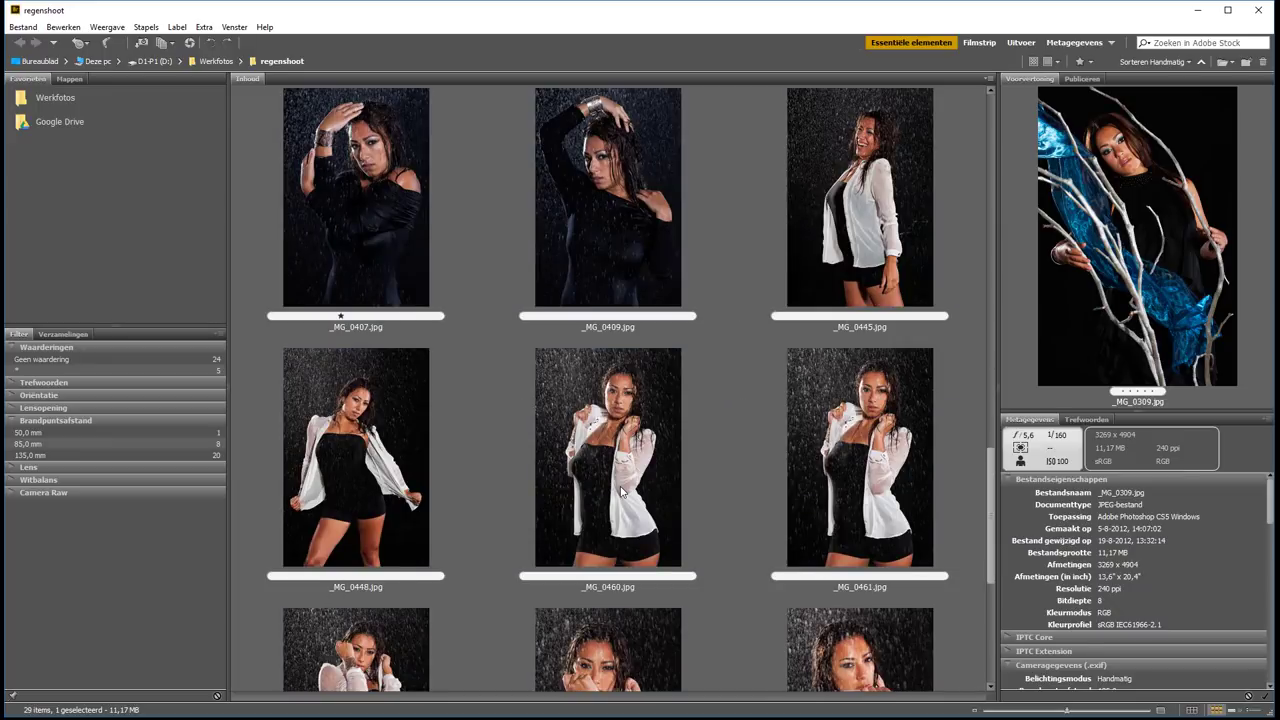
pyautogui.scroll(7, 560, 470)
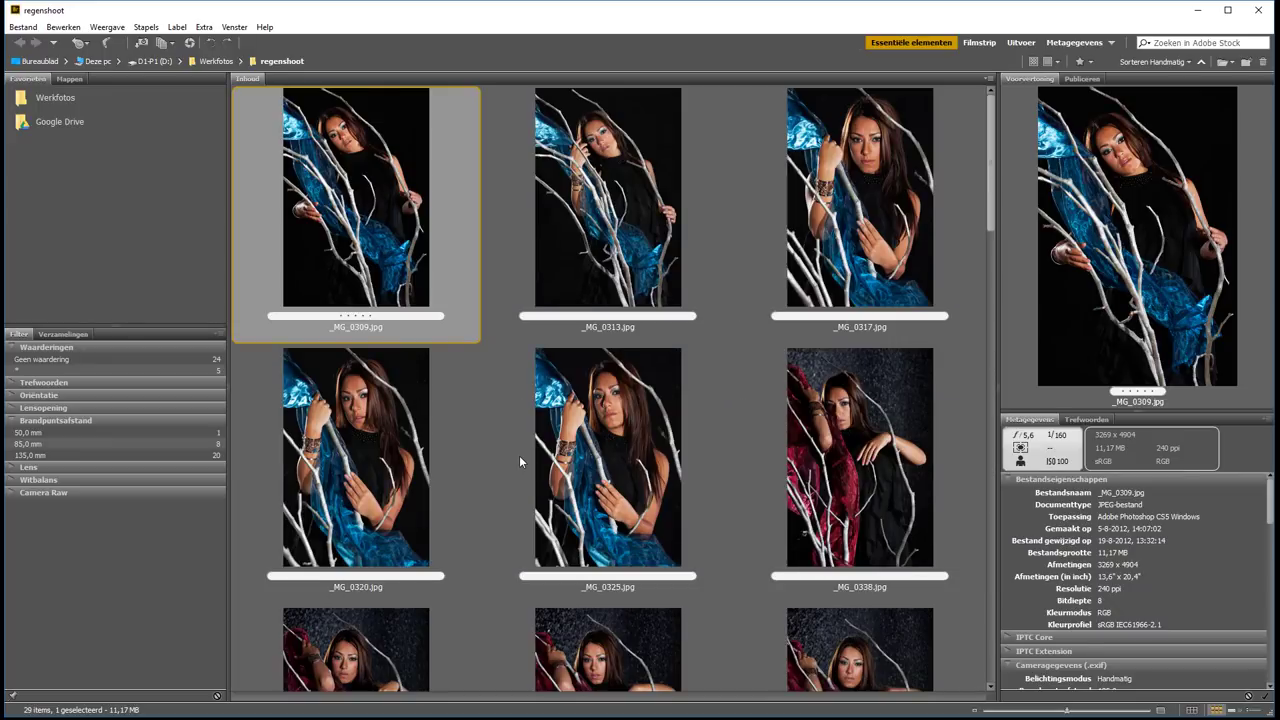
pyautogui.scroll(-1, 566, 500)
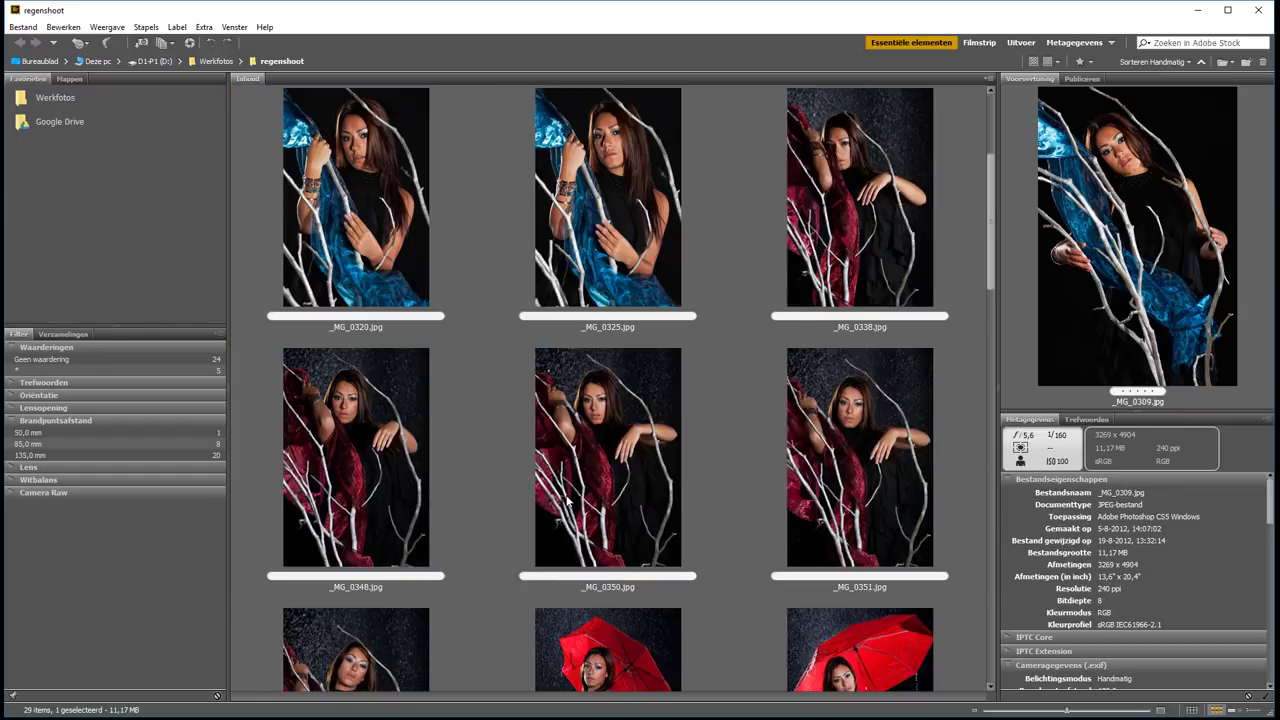
pyautogui.scroll(-1, 566, 500)
pyautogui.scroll(-3, 566, 500)
pyautogui.scroll(-1, 566, 500)
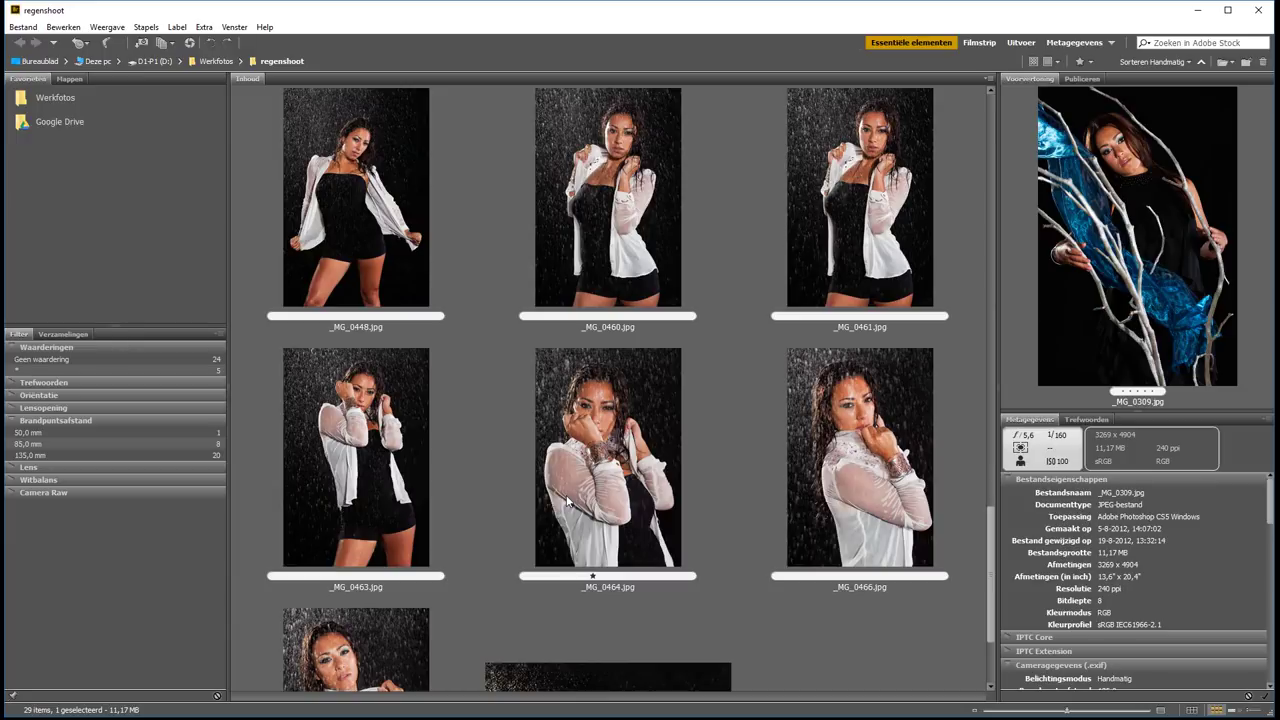
pyautogui.scroll(6, 541, 370)
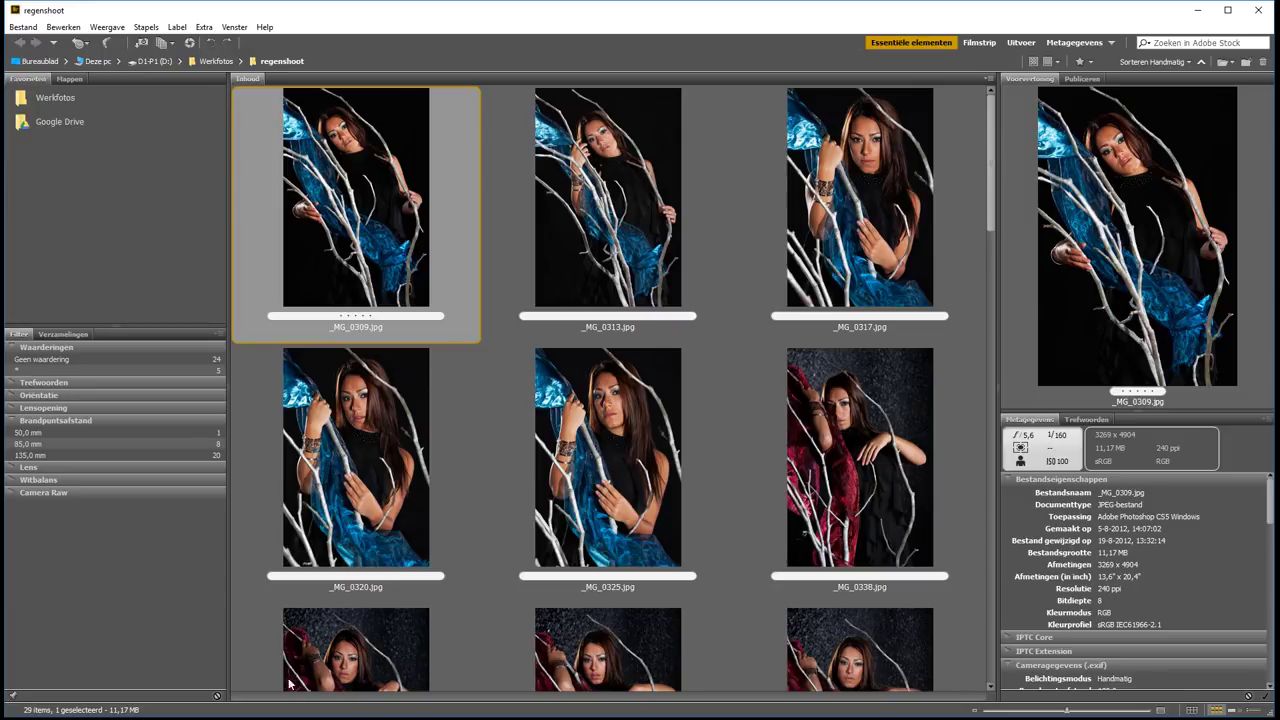
# In Photoshop, zoom in on the model's face in both _MG_0402 and _MG_0313
pyautogui.click(280, 716)
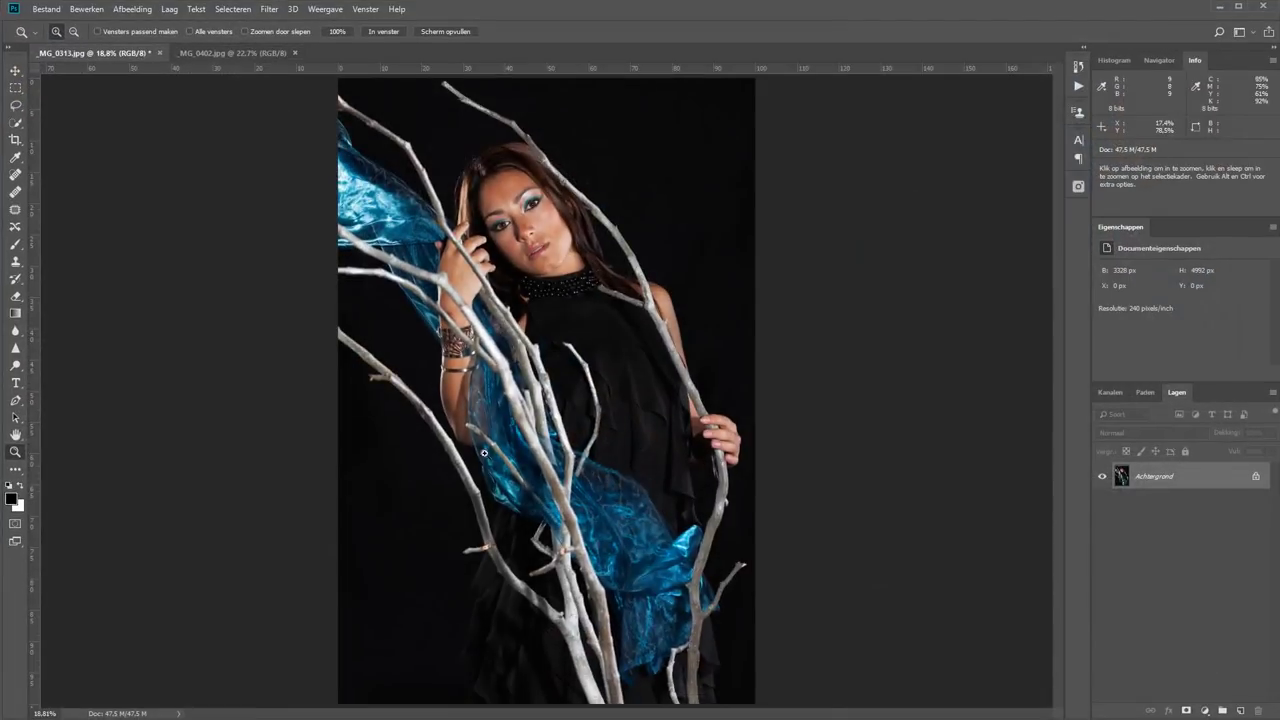
pyautogui.click(248, 55)
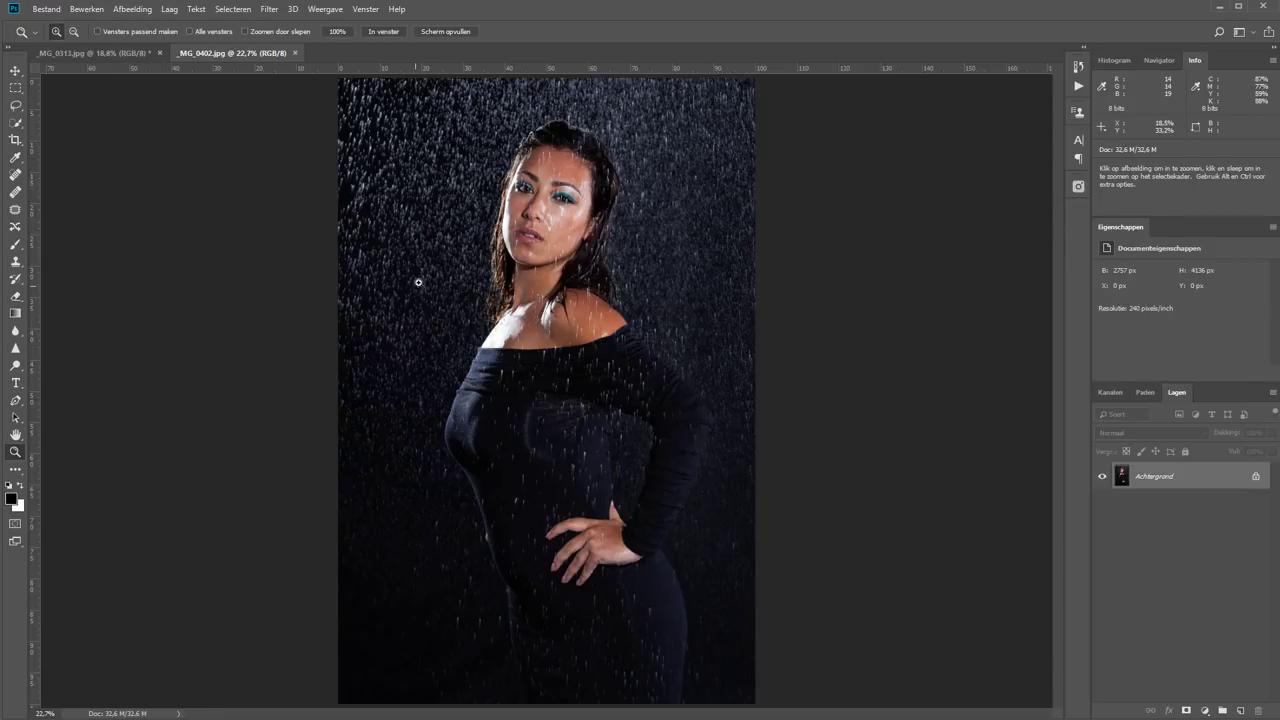
pyautogui.moveTo(480, 240); pyautogui.dragTo(662, 104)
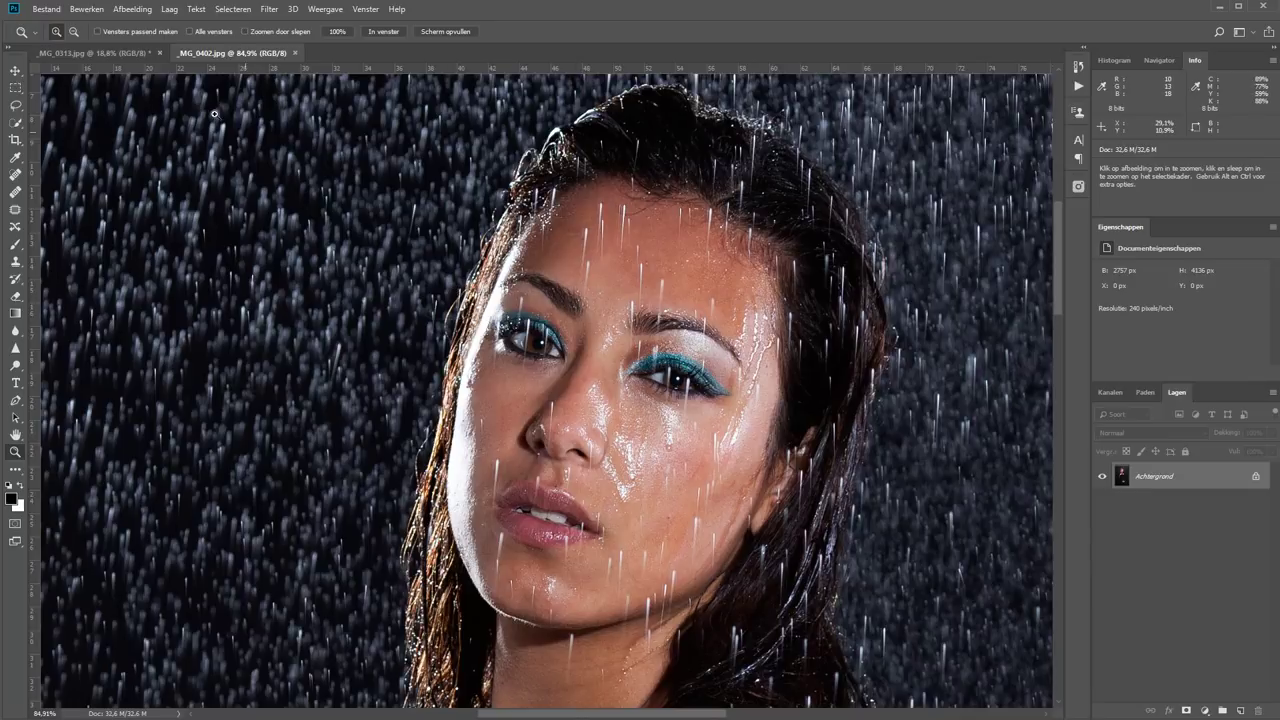
pyautogui.click(133, 55)
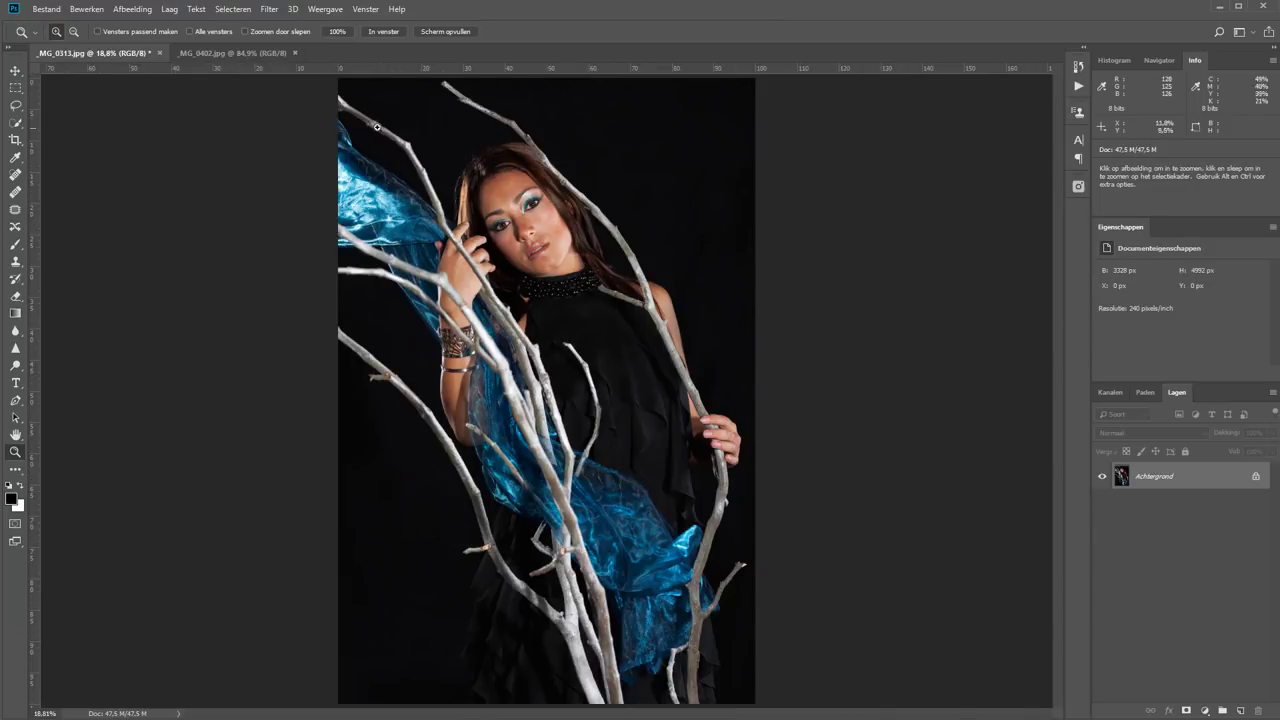
pyautogui.click(512, 232)
pyautogui.click(512, 232)
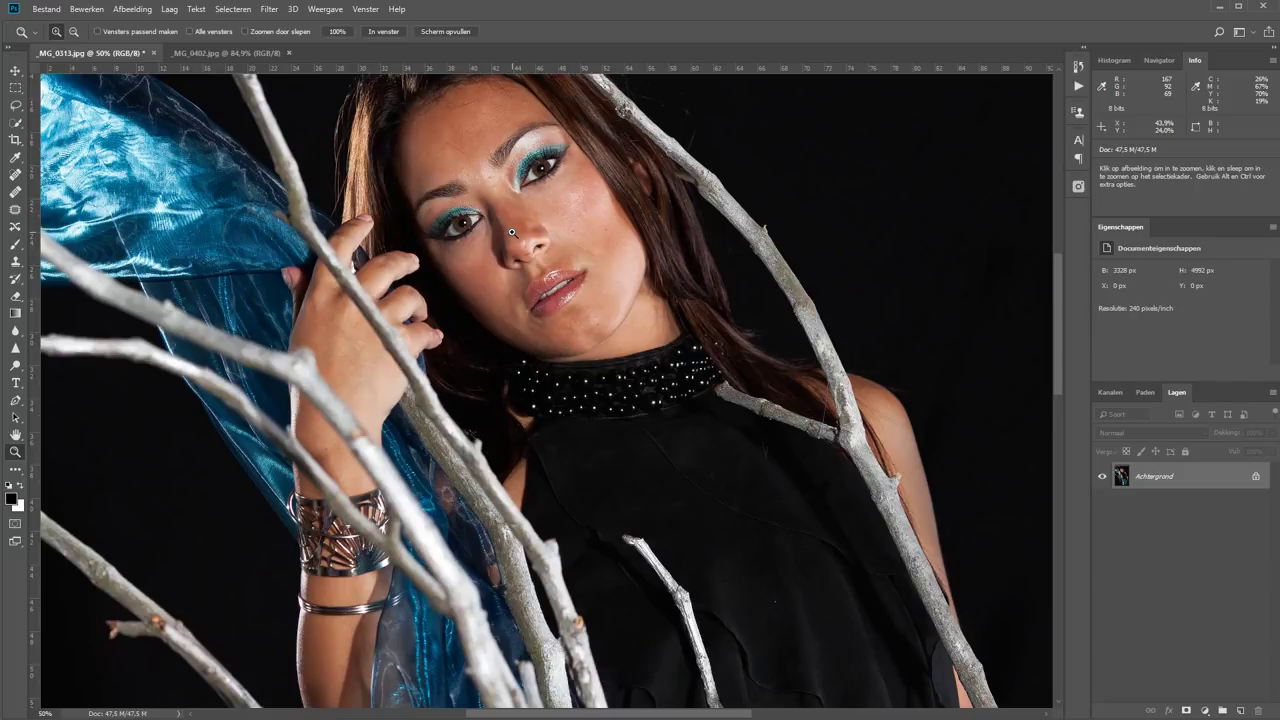
# Close the _MG_0402 rain reference photo and fit the portrait in the window
pyautogui.click(240, 49)
pyautogui.click(289, 52)
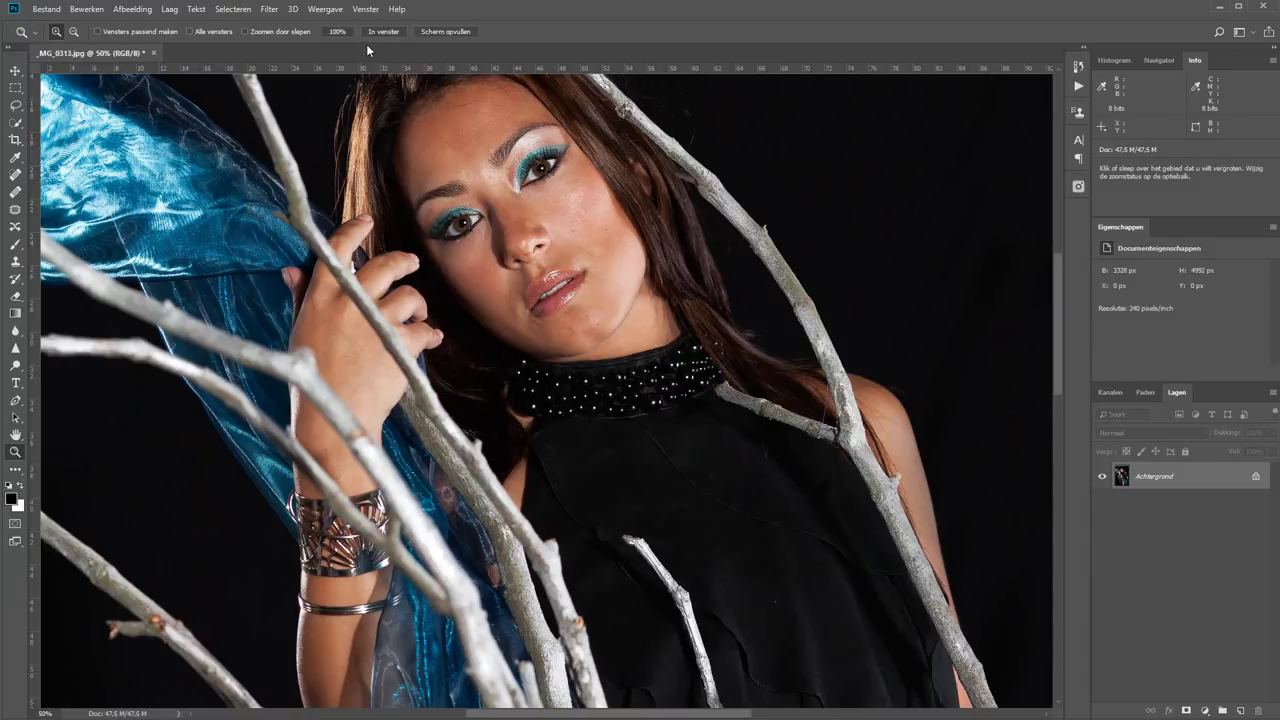
pyautogui.click(383, 32)
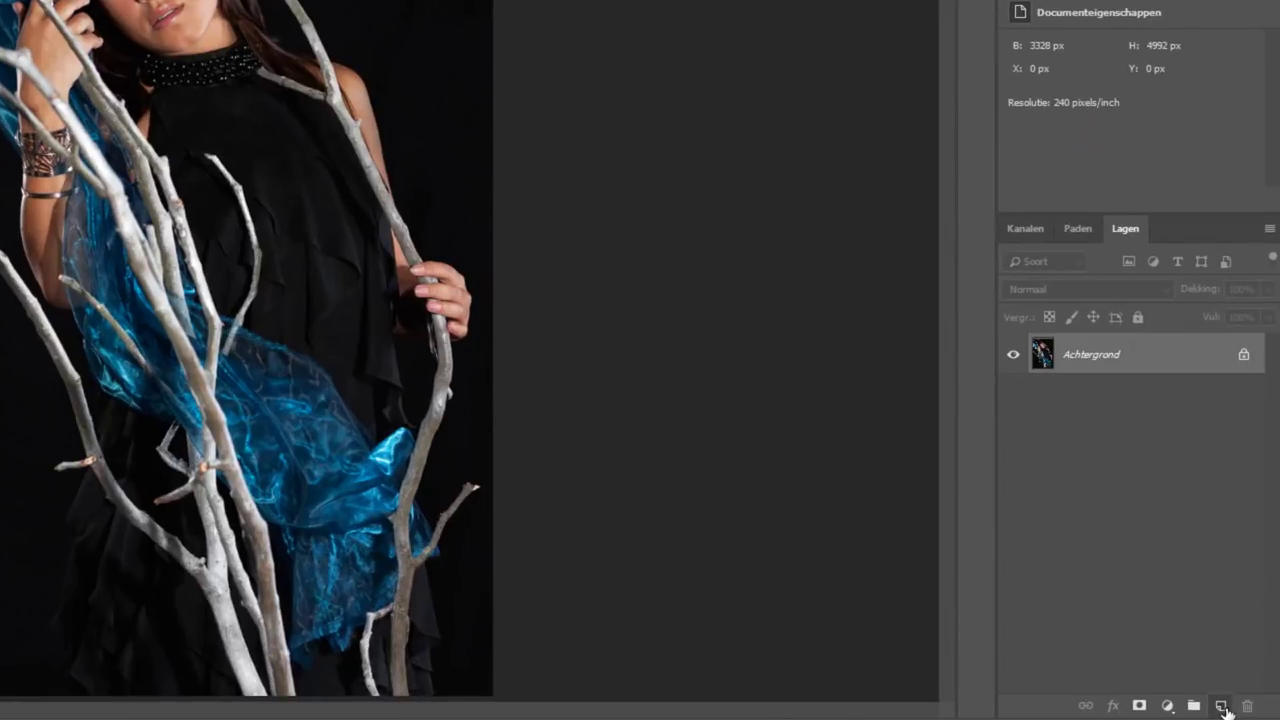
# Add a new layer named 'regen' above the background and fill it with black
pyautogui.click(1222, 706)
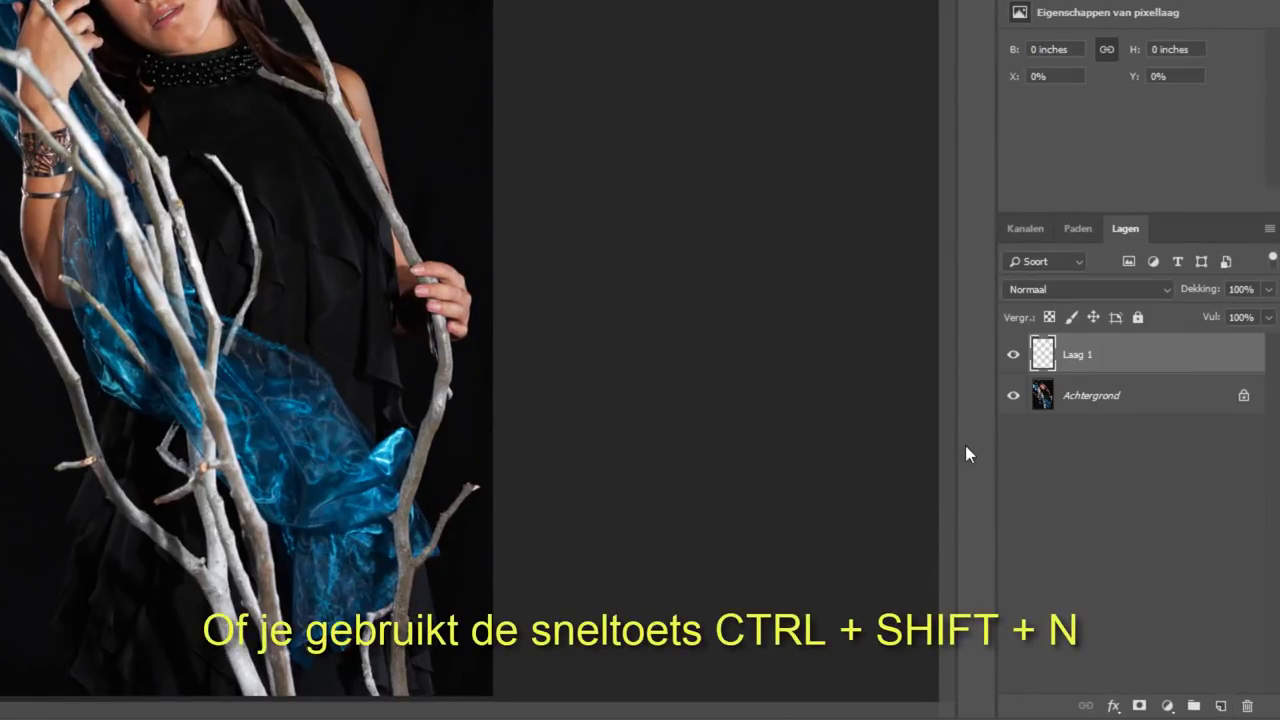
pyautogui.doubleClick(1073, 358)
pyautogui.write('rec')
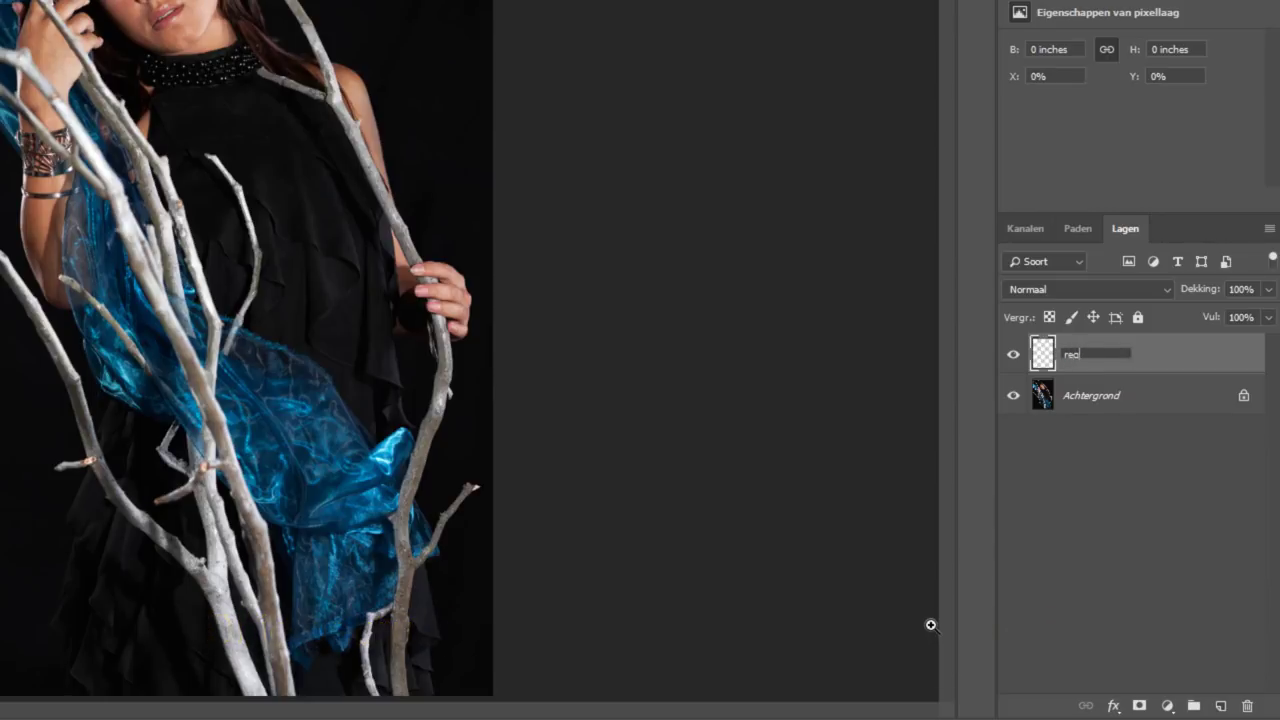
pyautogui.write('en')
pyautogui.press('Return')
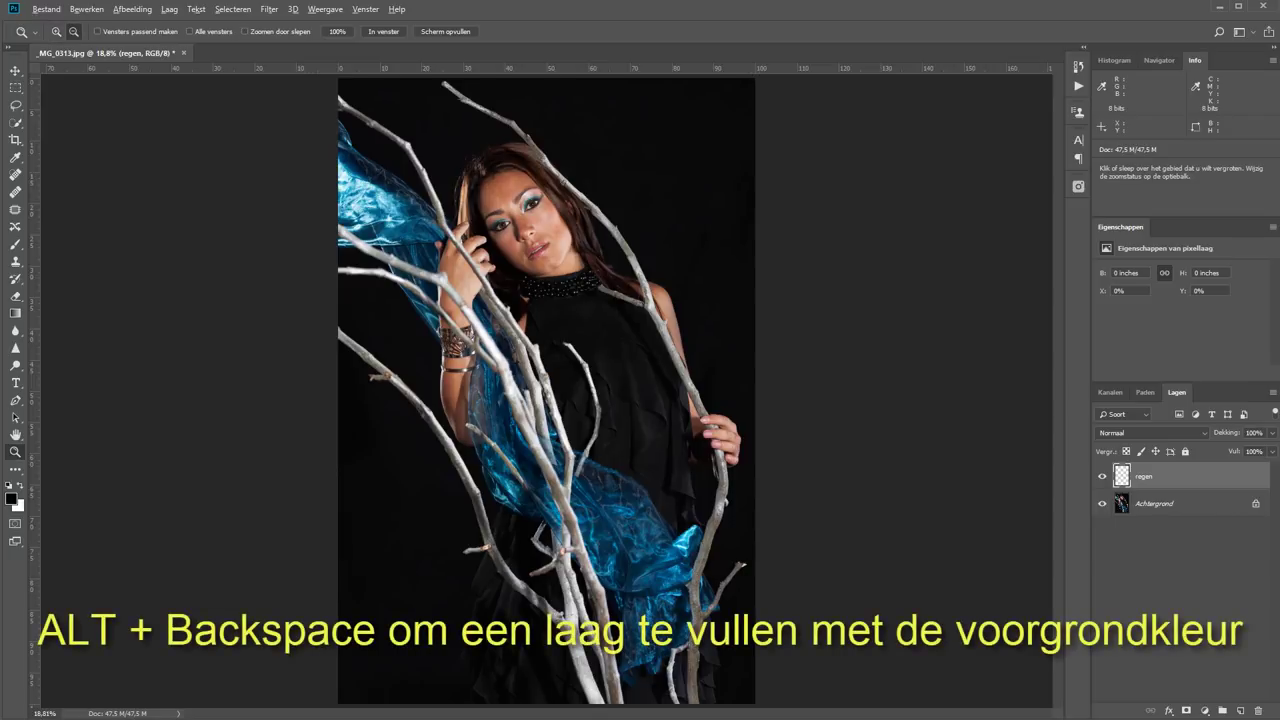
pyautogui.hotkey('alt', 'BackSpace')
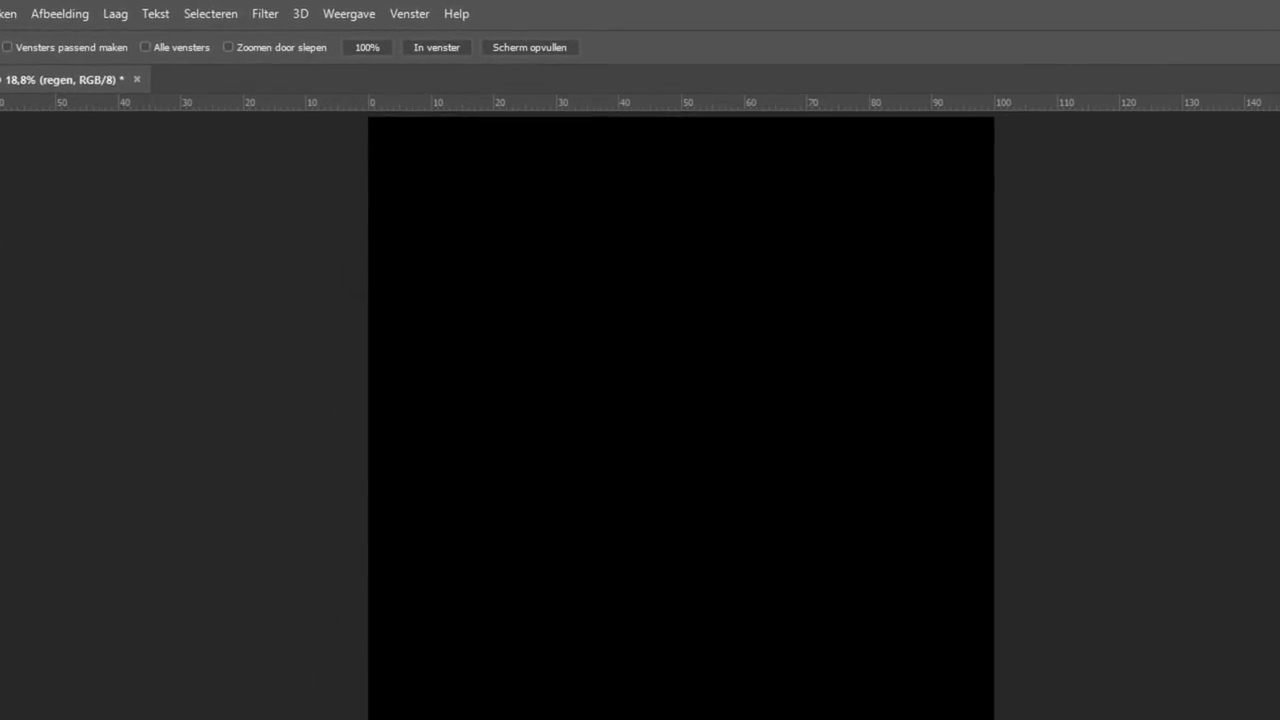
# In the Filter > Ruis > Ruis dialog, try noise amounts between low and maximum
pyautogui.click(268, 19)
pyautogui.moveTo(372, 297)
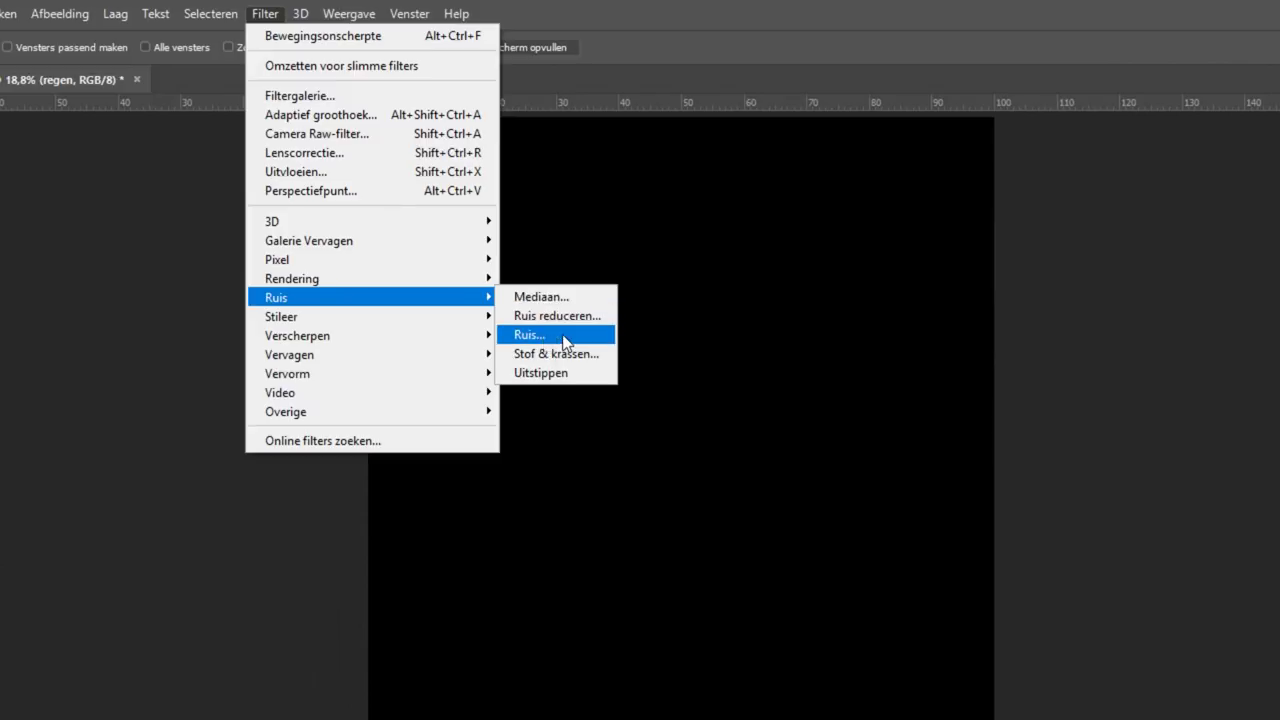
pyautogui.click(564, 334)
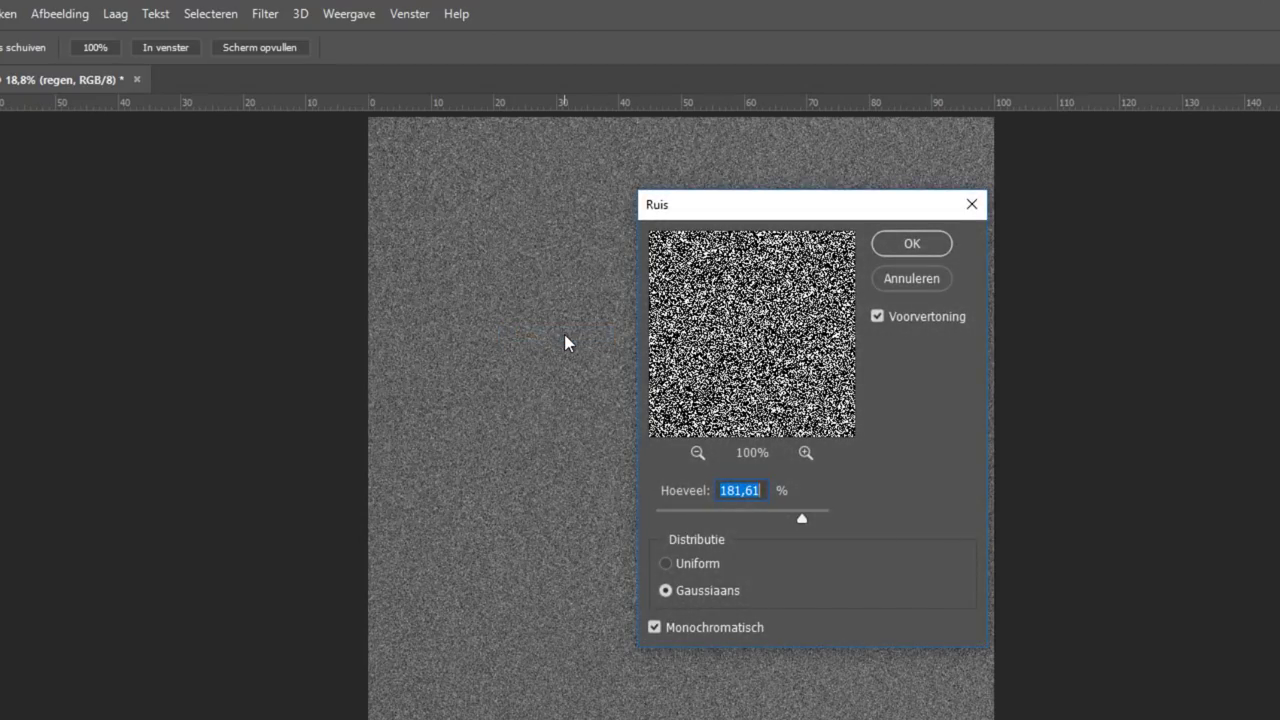
pyautogui.click(673, 516)
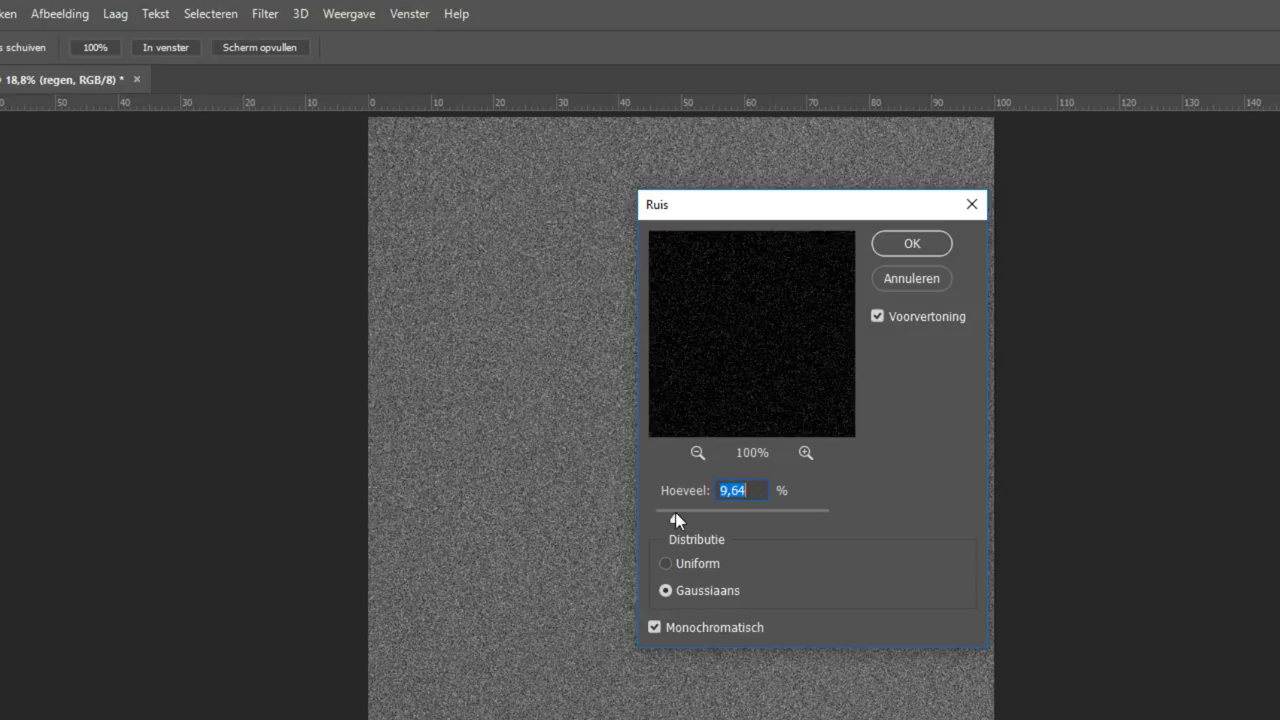
pyautogui.moveTo(671, 515); pyautogui.dragTo(690, 514)
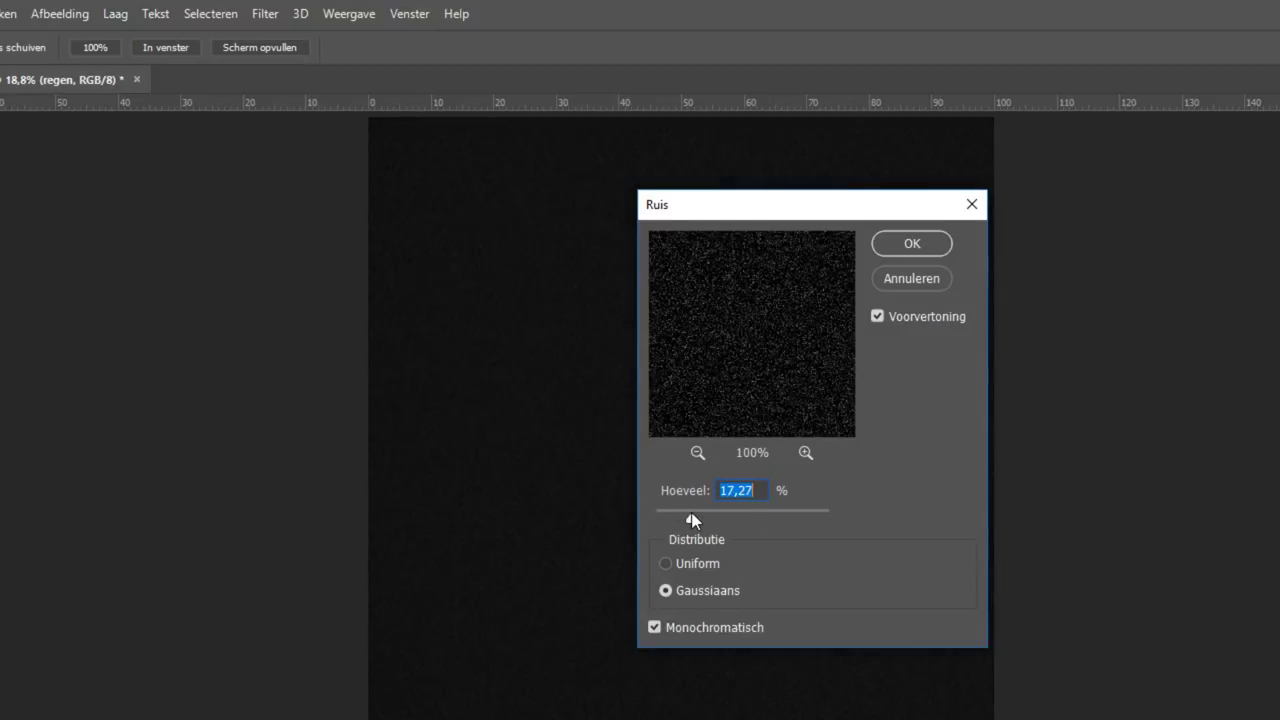
pyautogui.click(824, 516)
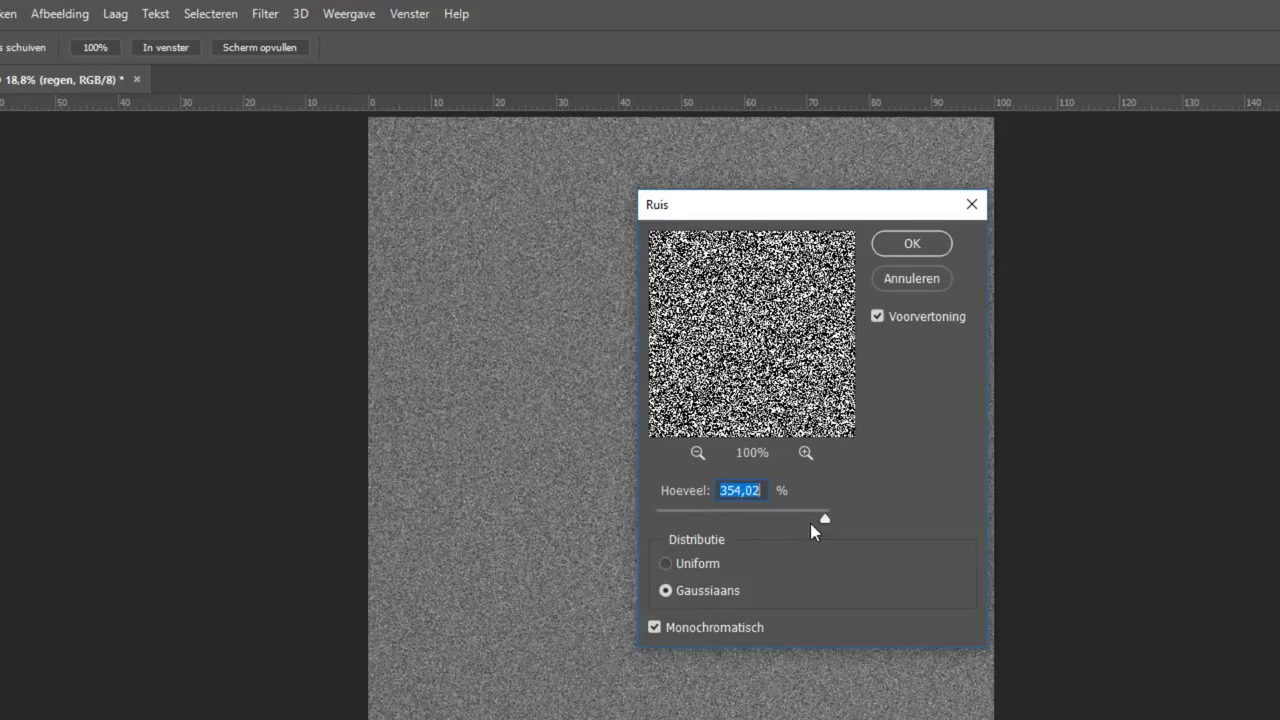
pyautogui.click(736, 513)
pyautogui.click(786, 516)
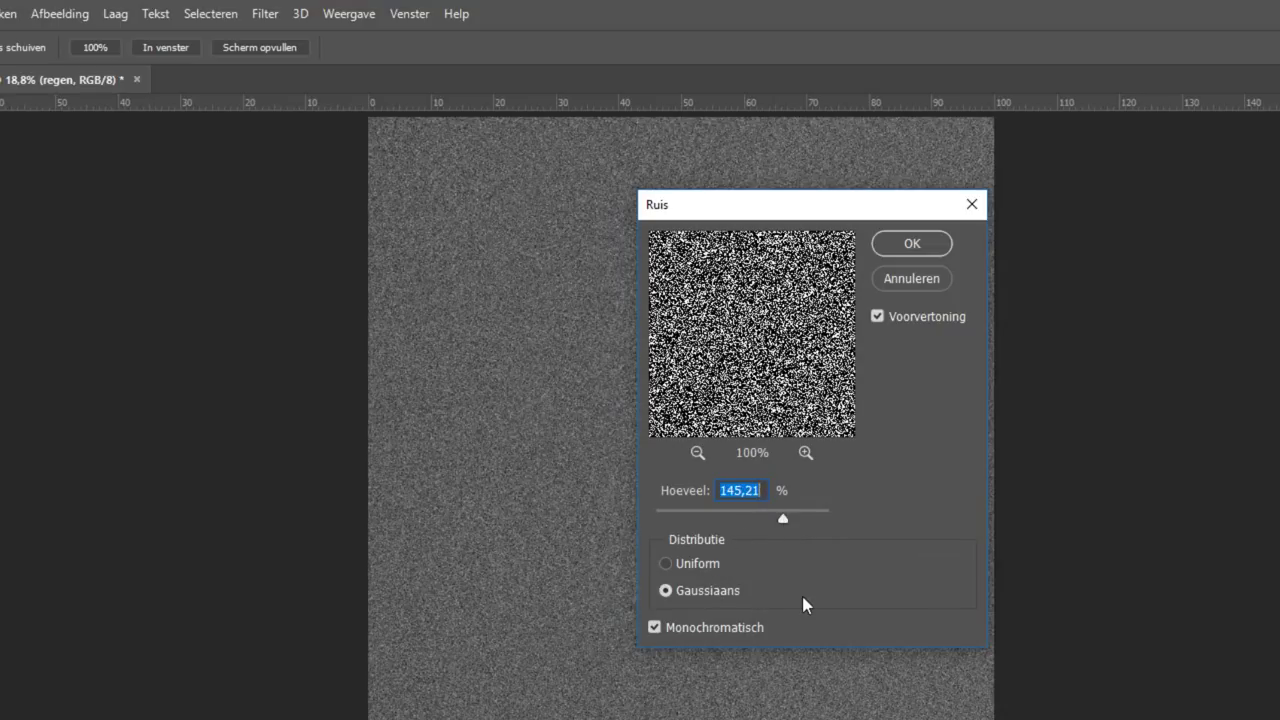
# Apply Gaussian monochrome noise at about 128% to the regen layer
pyautogui.click(685, 567)
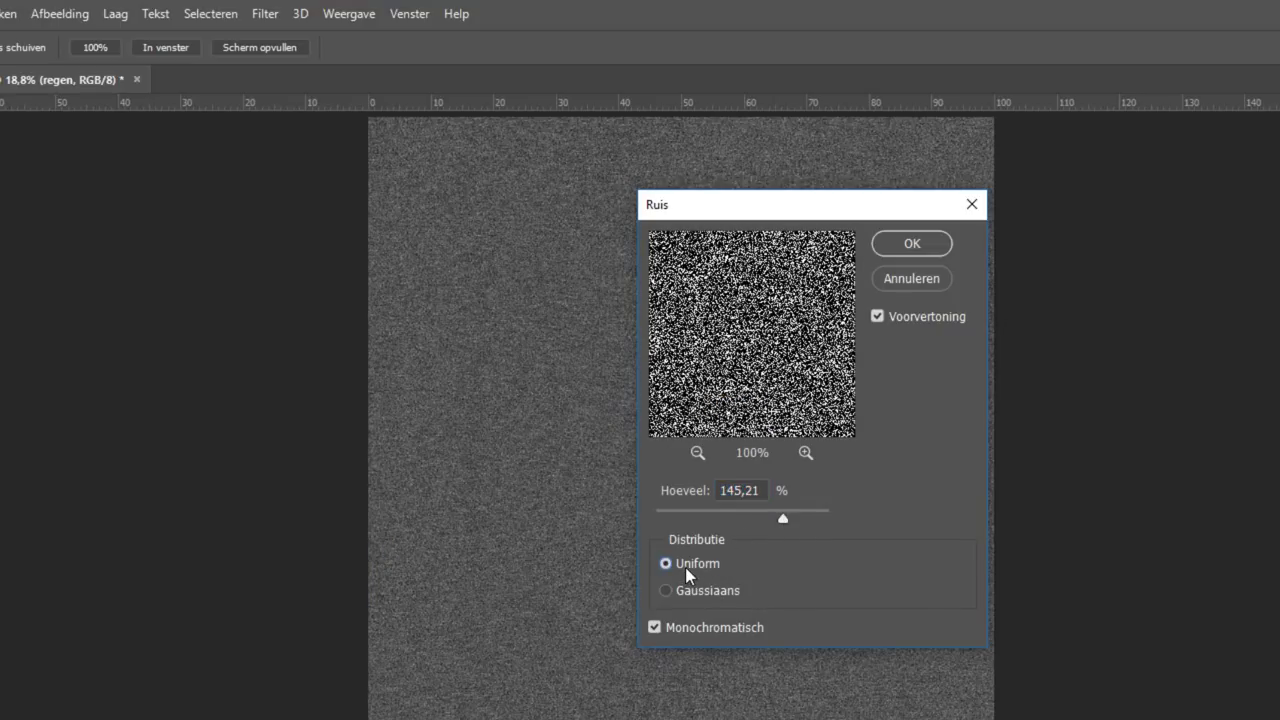
pyautogui.click(687, 591)
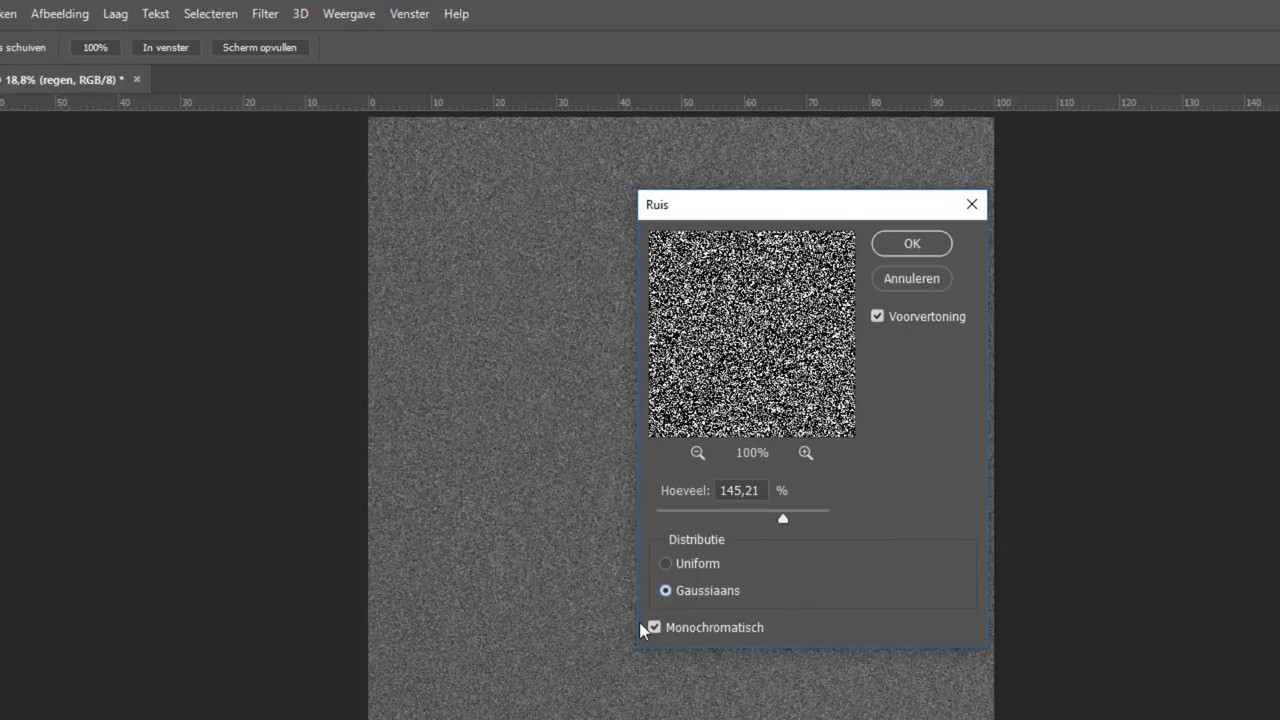
pyautogui.click(655, 628)
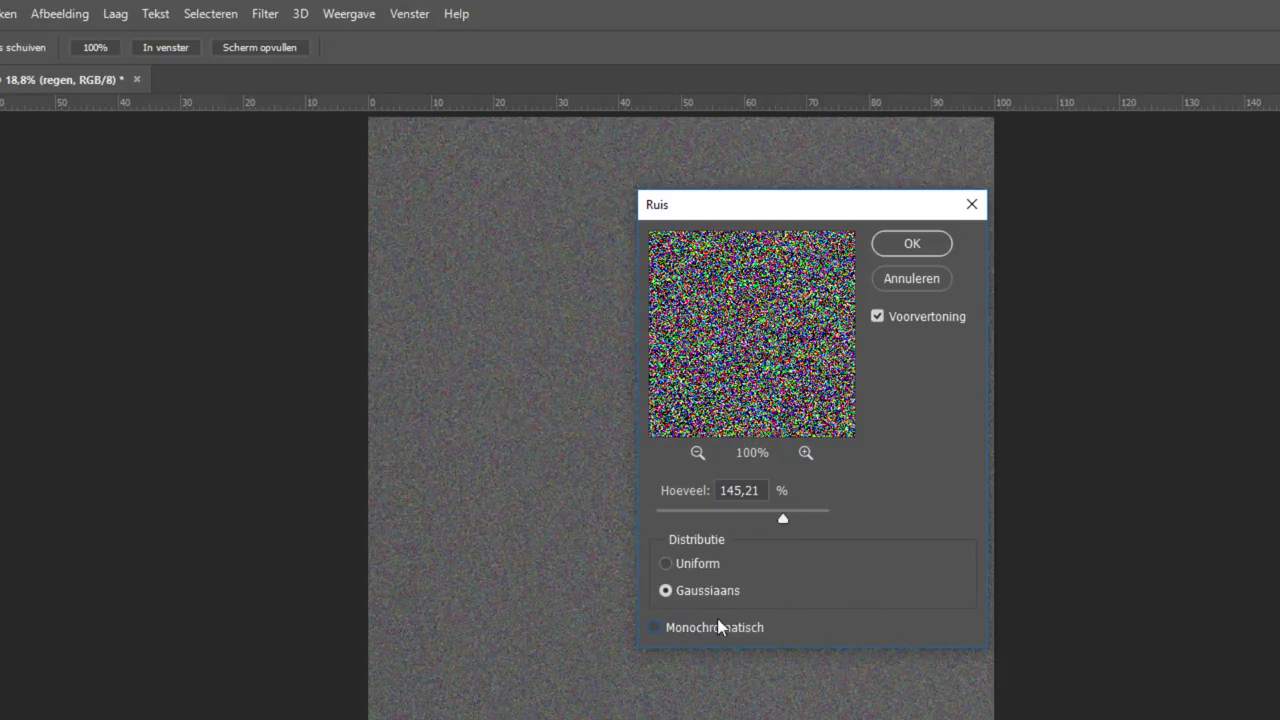
pyautogui.click(669, 628)
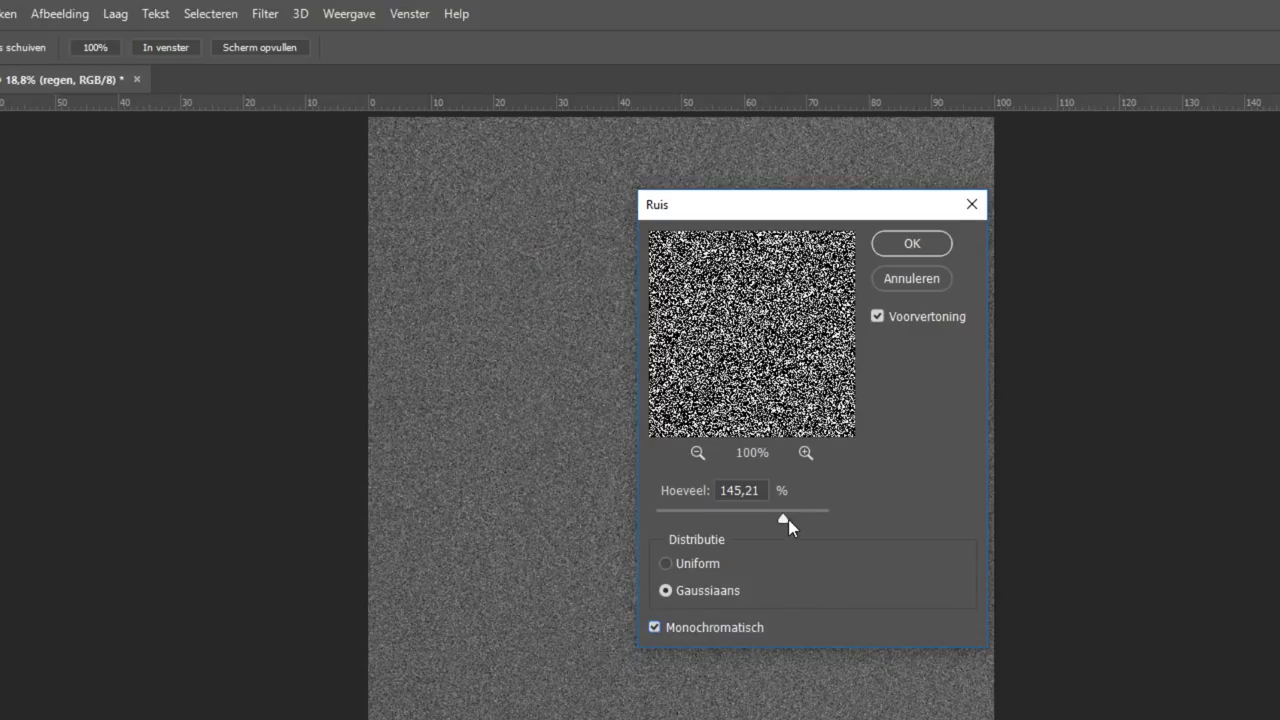
pyautogui.moveTo(769, 516); pyautogui.dragTo(777, 524)
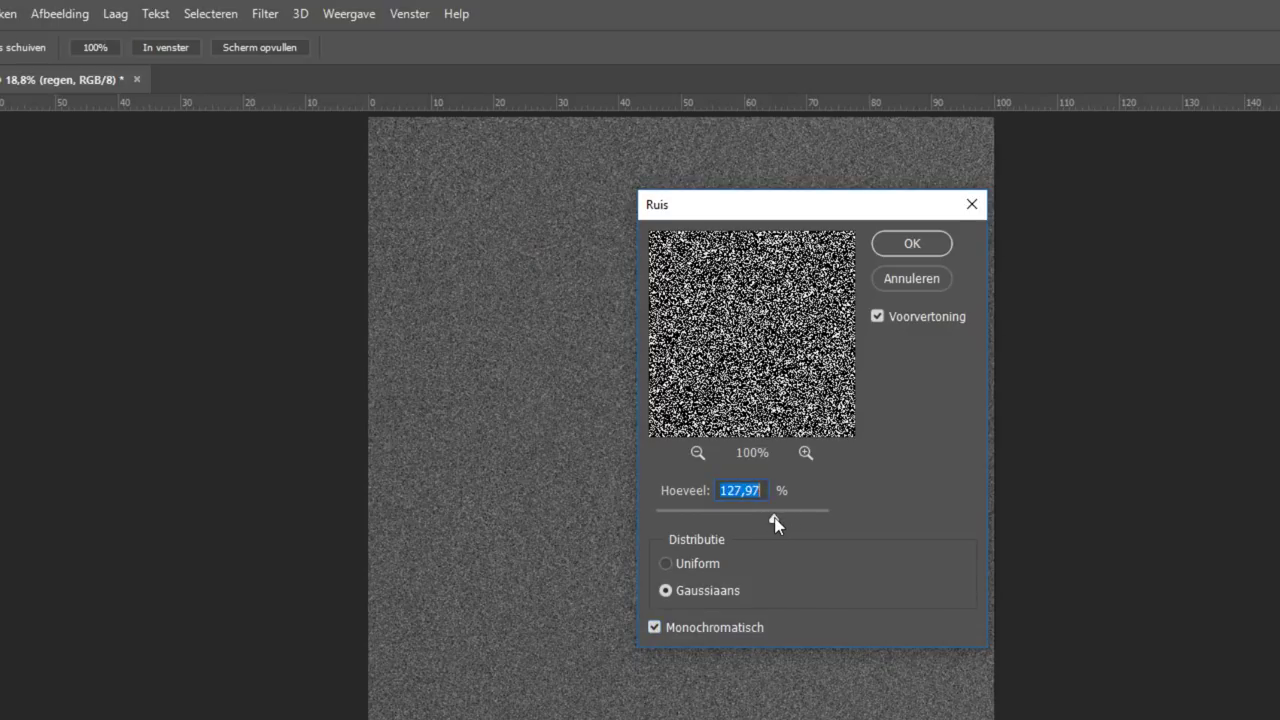
pyautogui.click(914, 245)
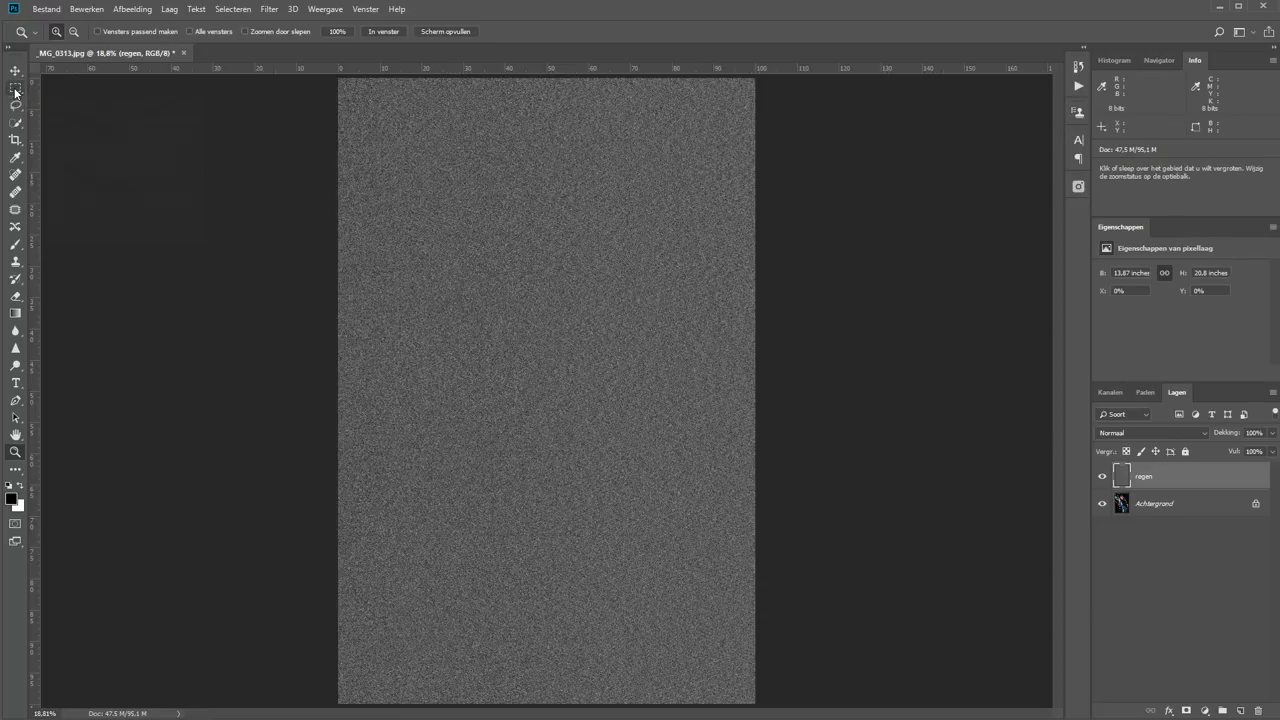
# Keep only a central rectangle of the noise by deleting everything outside it
pyautogui.press('m')
pyautogui.moveTo(466, 213)
pyautogui.mouseDown()
pyautogui.moveTo(645, 538)
pyautogui.moveTo(690, 516)
pyautogui.mouseUp()
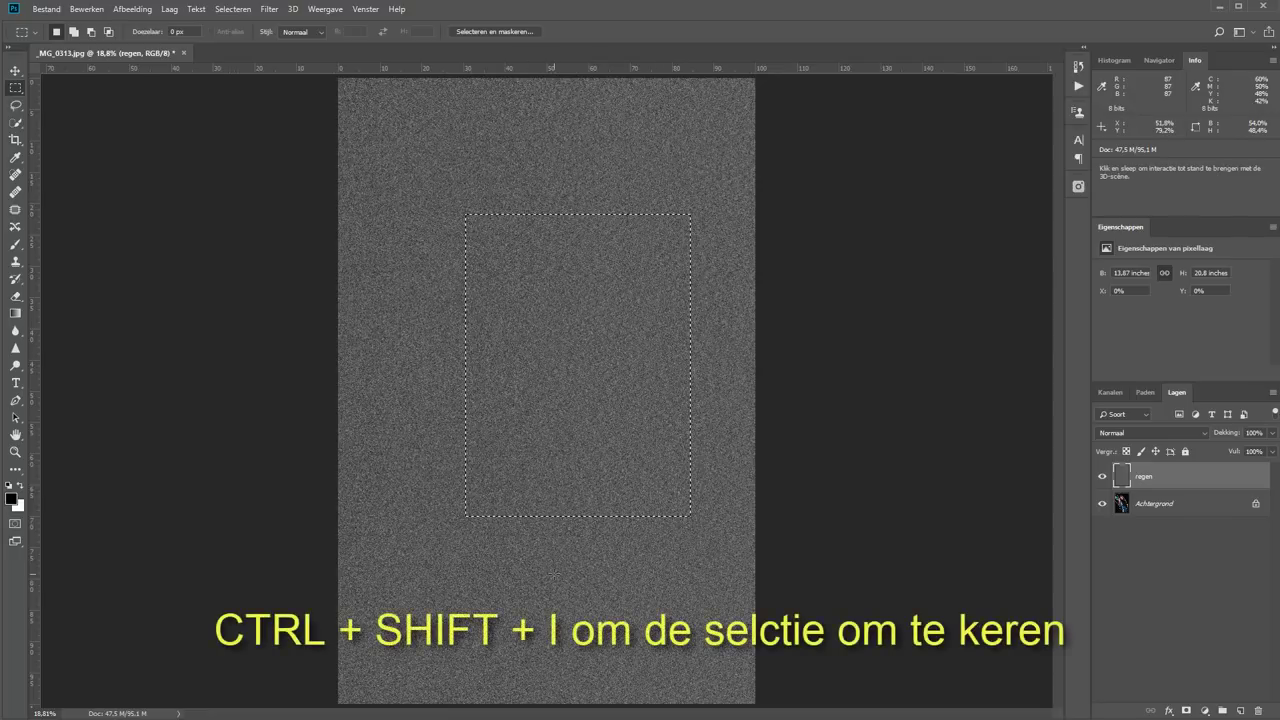
pyautogui.hotkey('ctrl', 'shift', 'i')
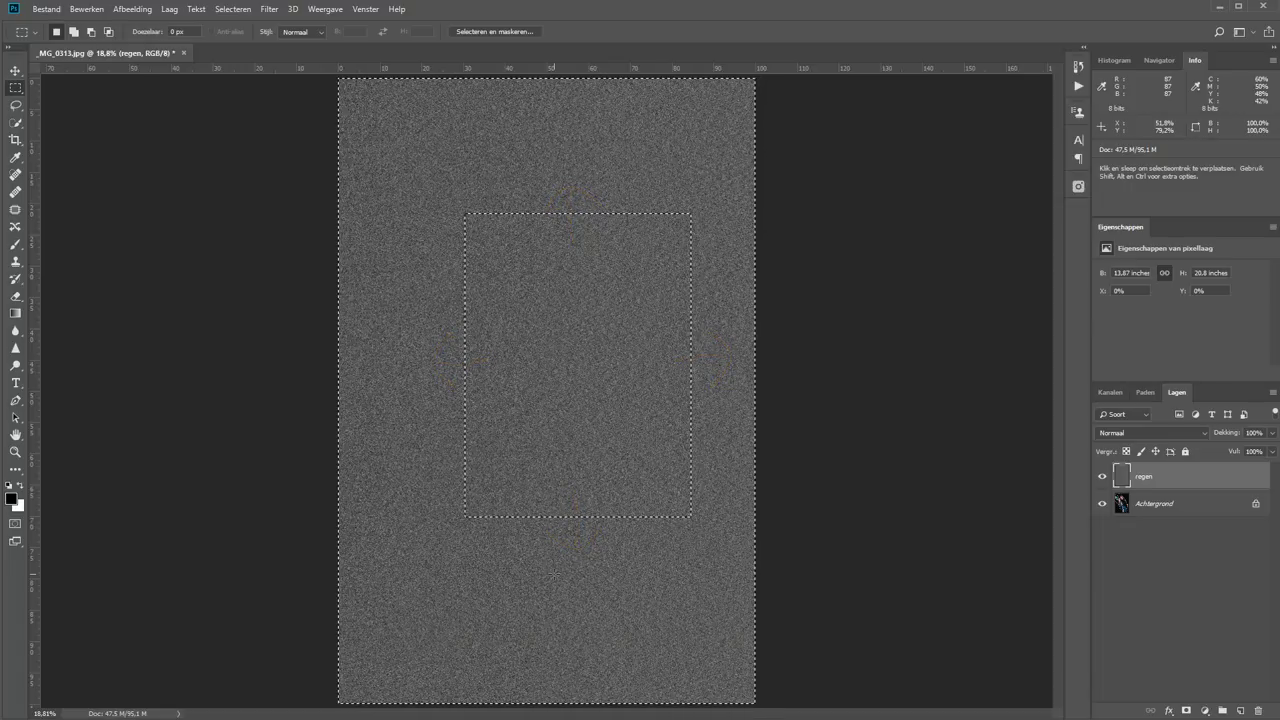
pyautogui.press('Delete')
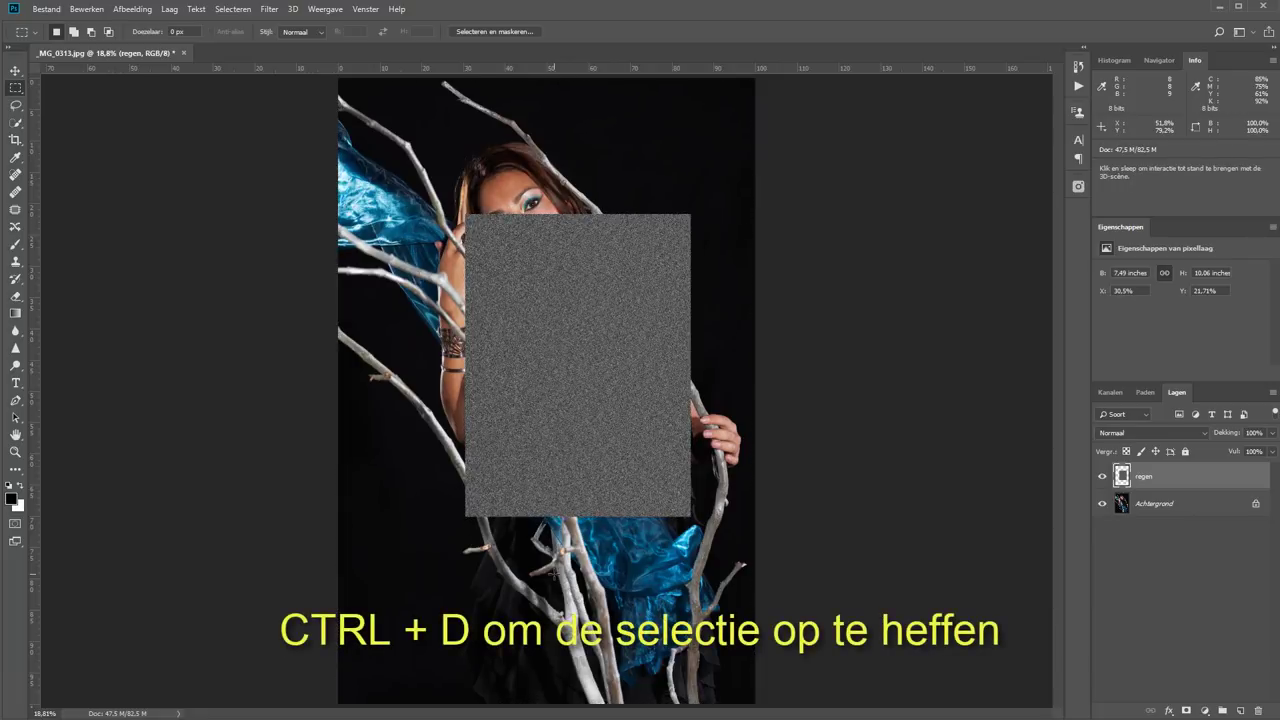
pyautogui.hotkey('ctrl', 'd')
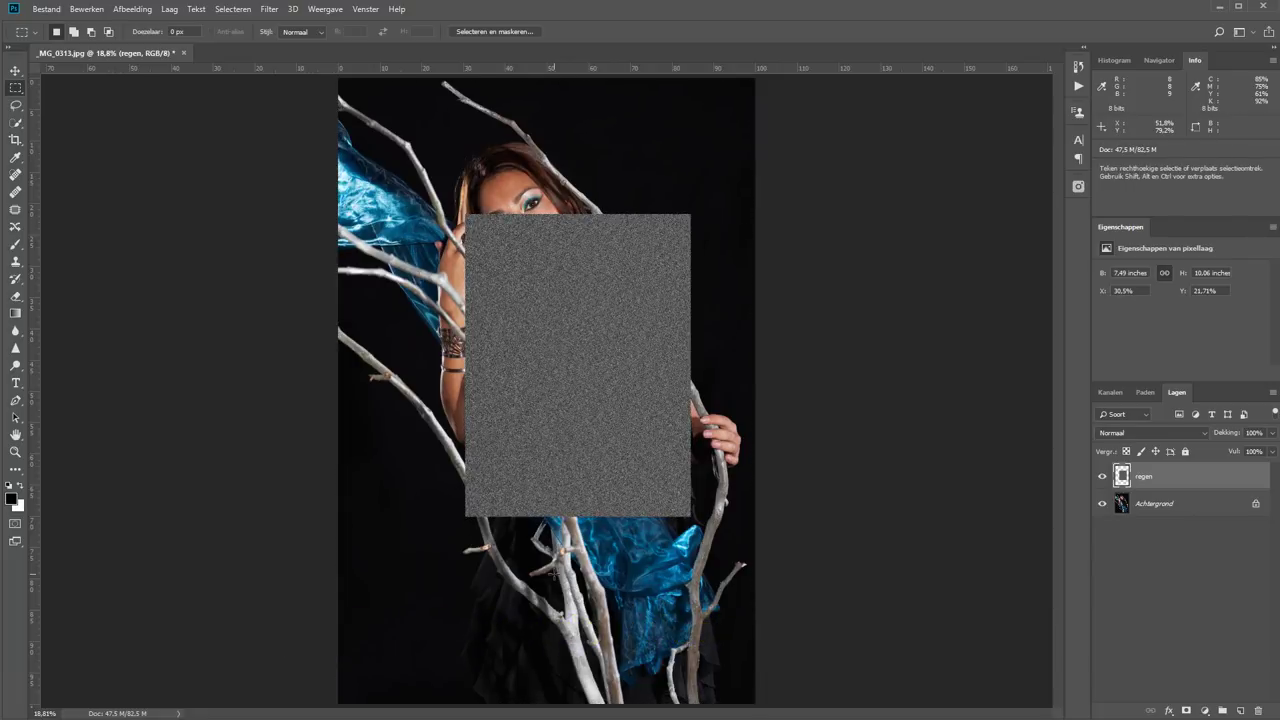
# Scale the noise block to about 185% by 207% so it covers the canvas
pyautogui.click(15, 70)
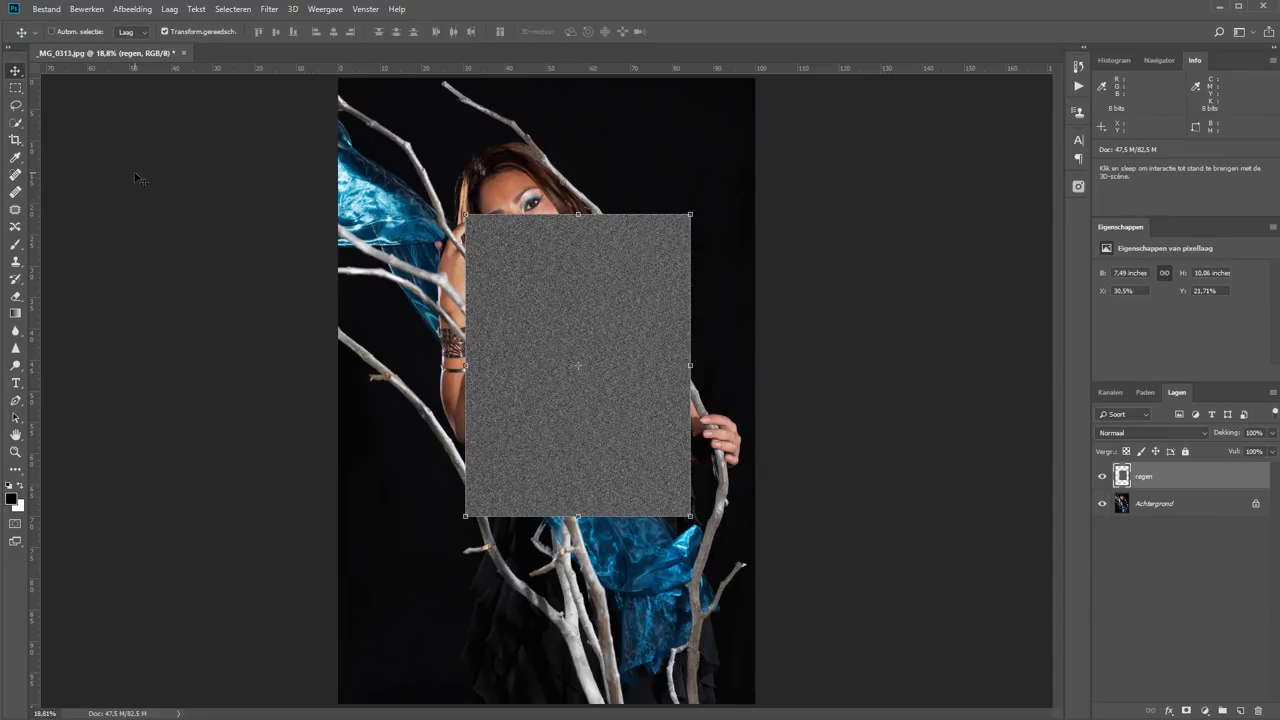
pyautogui.moveTo(557, 337)
pyautogui.mouseDown()
pyautogui.moveTo(428, 203)
pyautogui.moveTo(440, 202)
pyautogui.mouseUp()
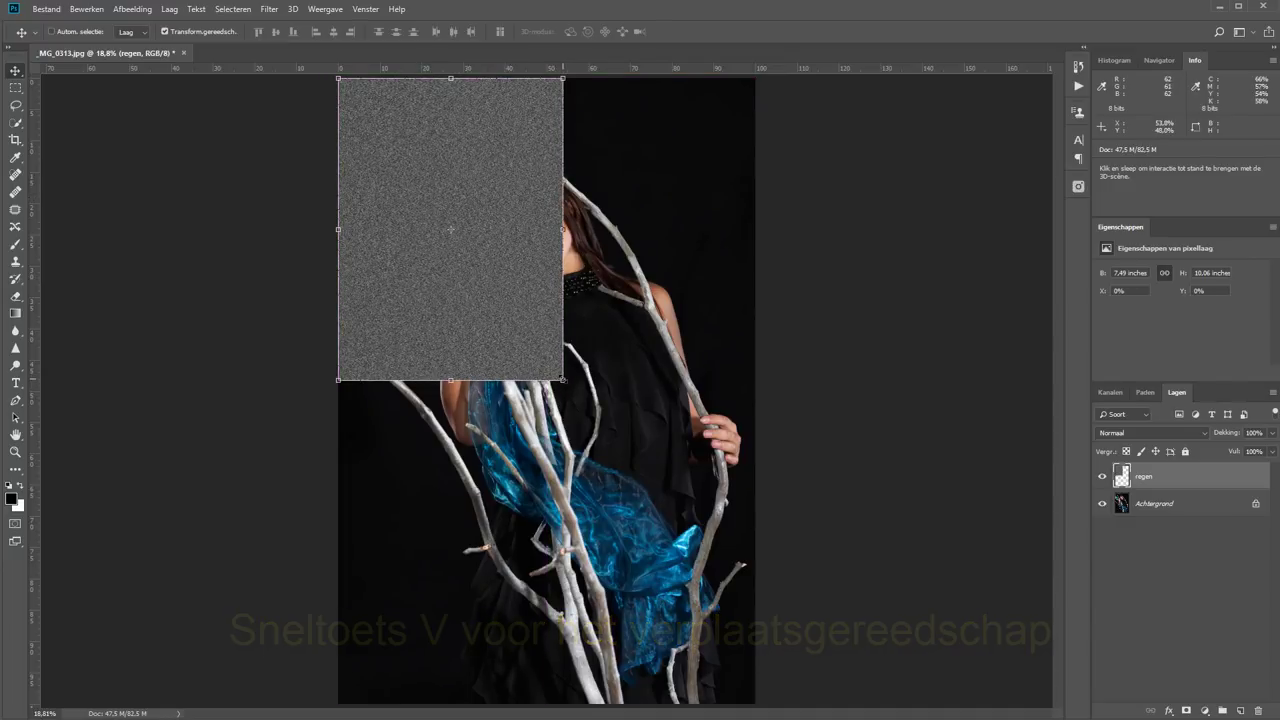
pyautogui.moveTo(560, 378)
pyautogui.mouseDown()
pyautogui.moveTo(580, 455)
pyautogui.moveTo(751, 701)
pyautogui.mouseUp()
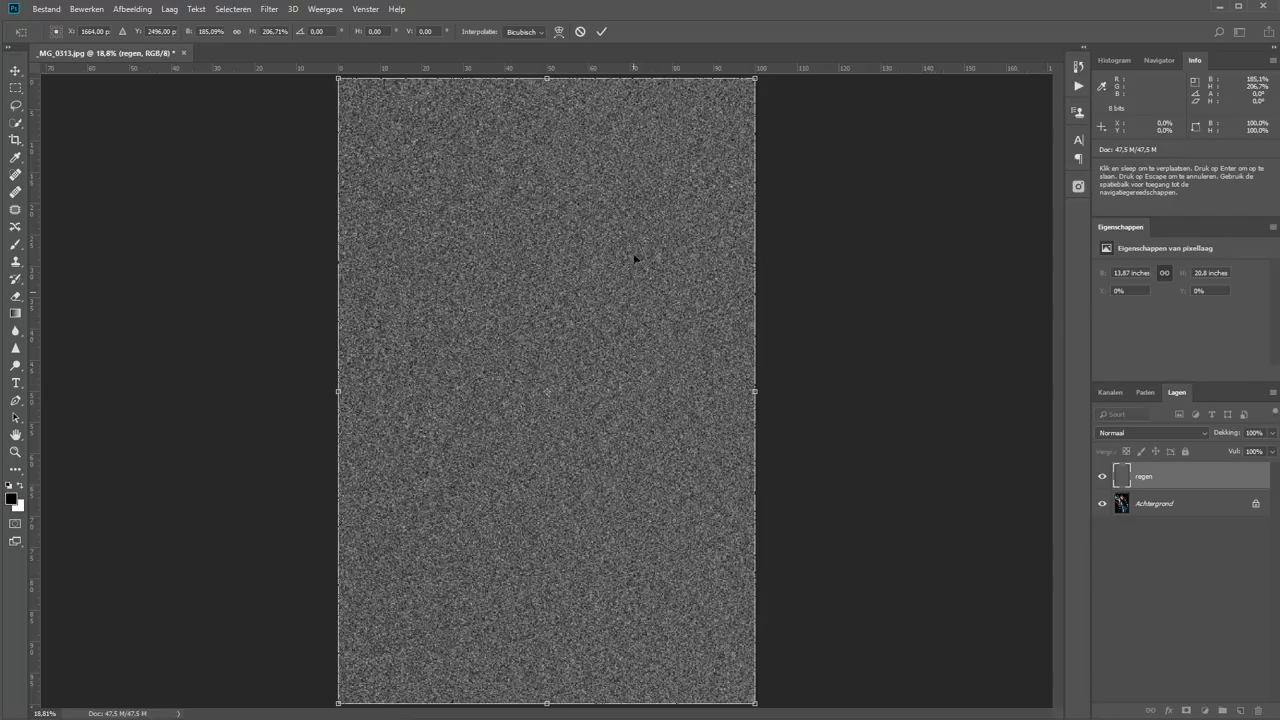
pyautogui.click(601, 31)
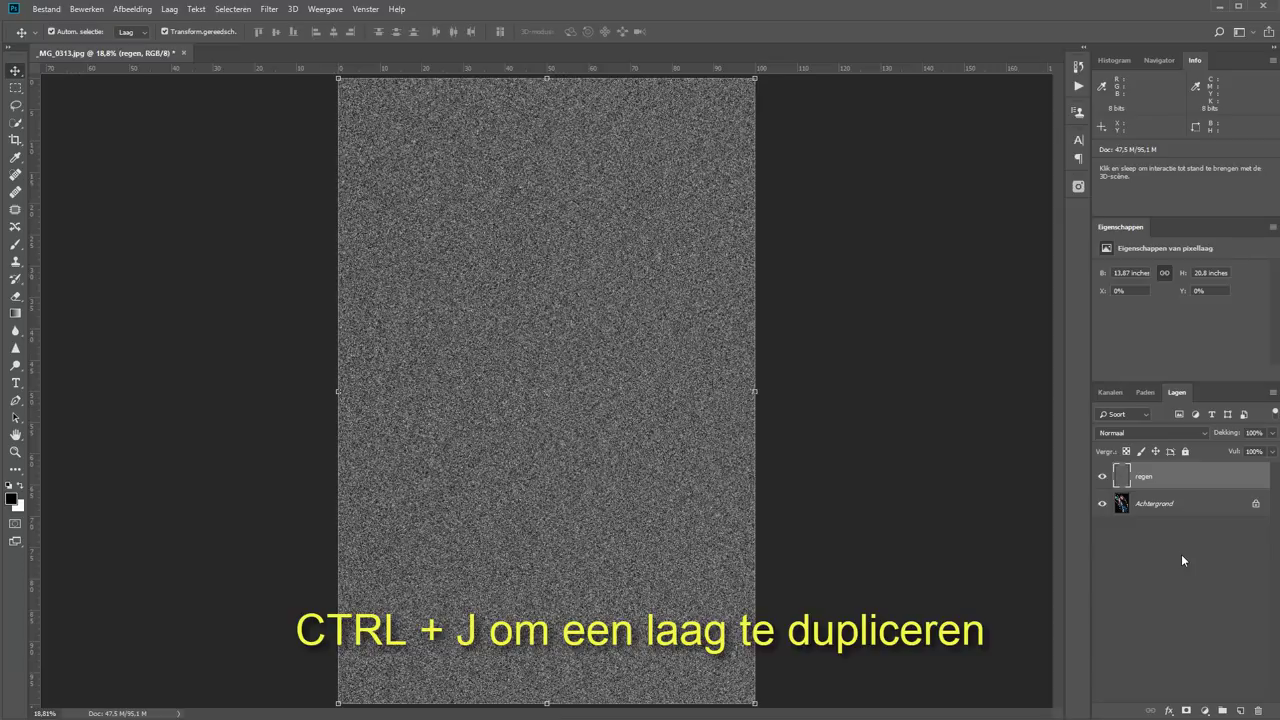
# Duplicate the regen layer as 'regen kopiëren' and convert it to a smart object
pyautogui.hotkey('ctrl', 'j')
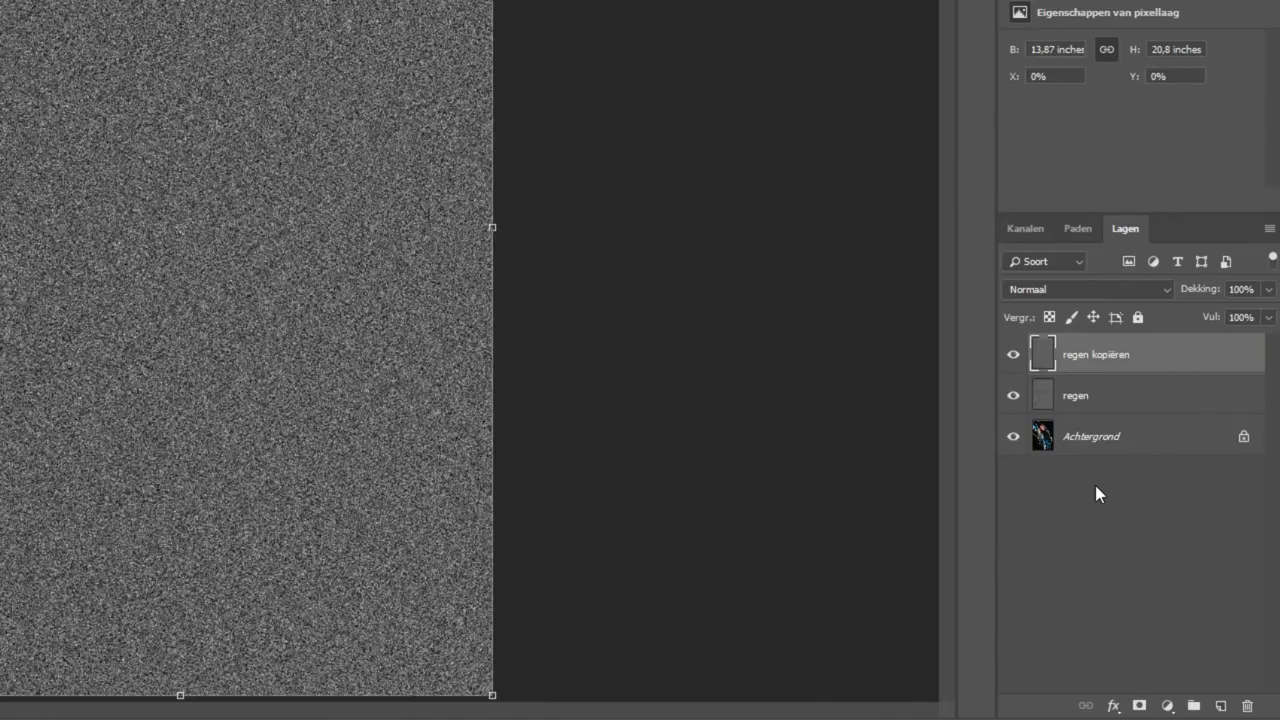
pyautogui.rightClick(1172, 358)
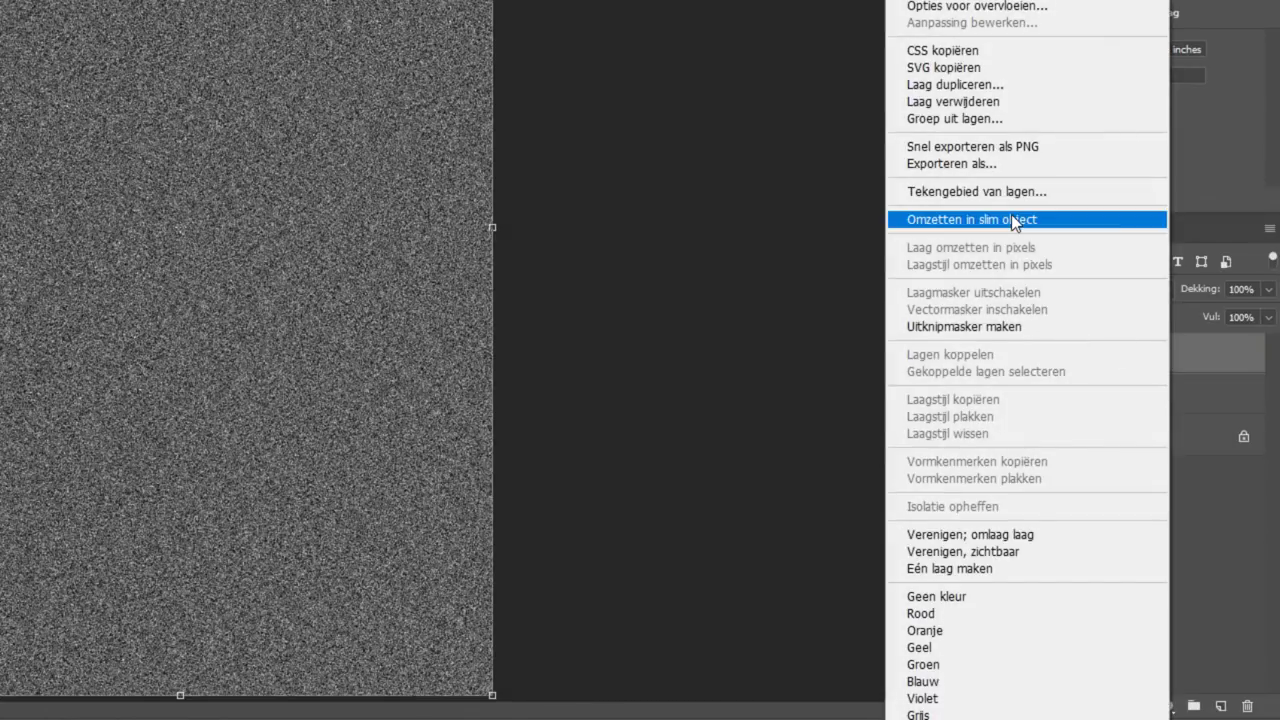
pyautogui.click(1011, 219)
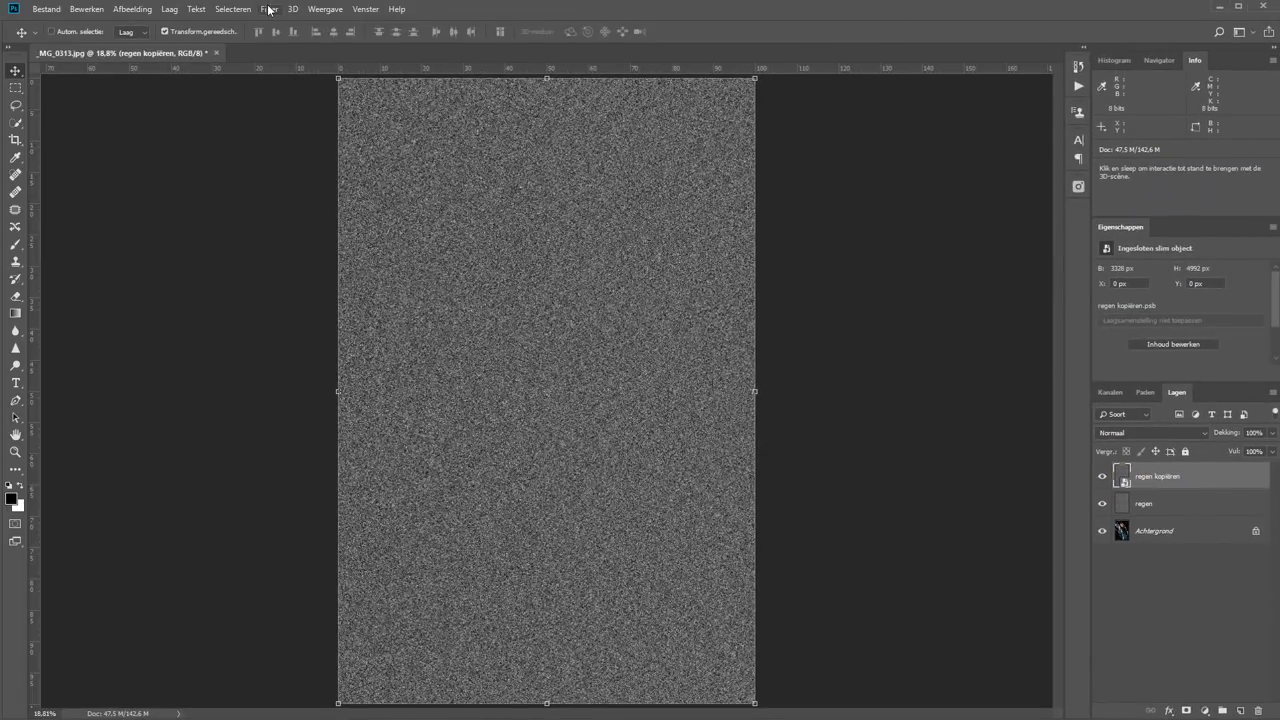
# Apply a Bewegingsonscherpte smart filter at -73° and 33 pixels to regen kopiëren
pyautogui.click(270, 9)
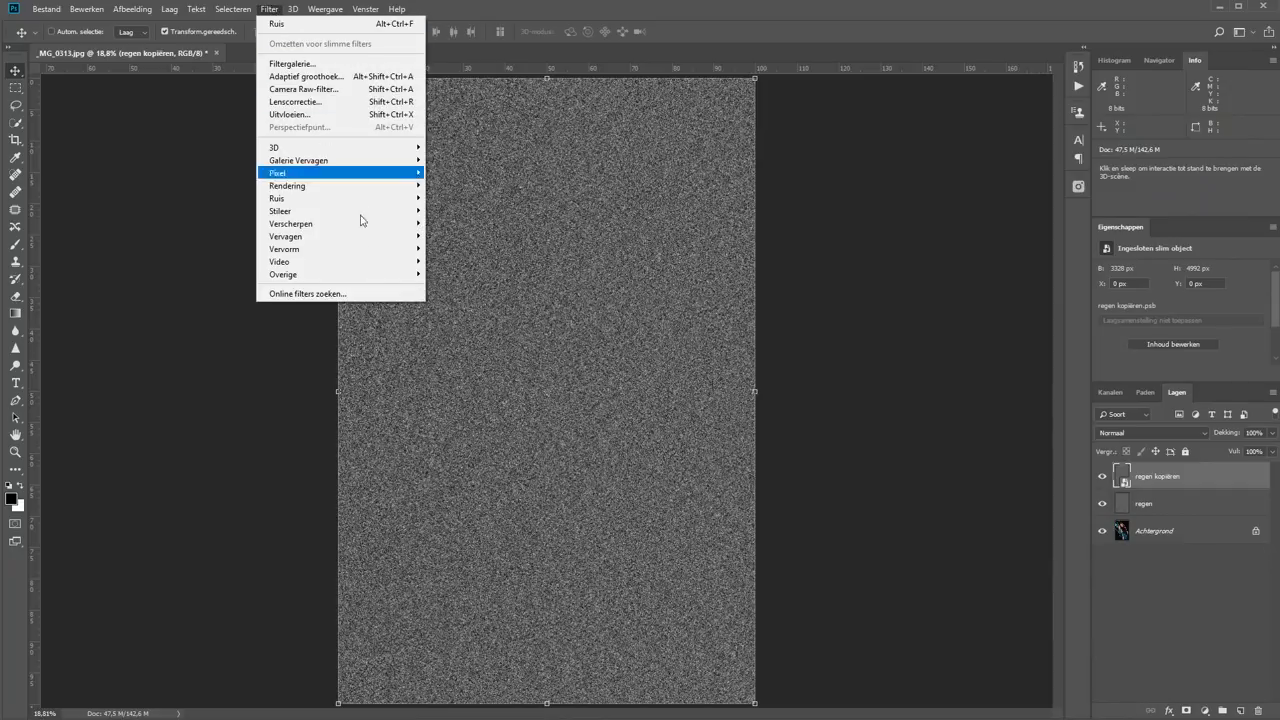
pyautogui.moveTo(286, 236)
pyautogui.click(456, 240)
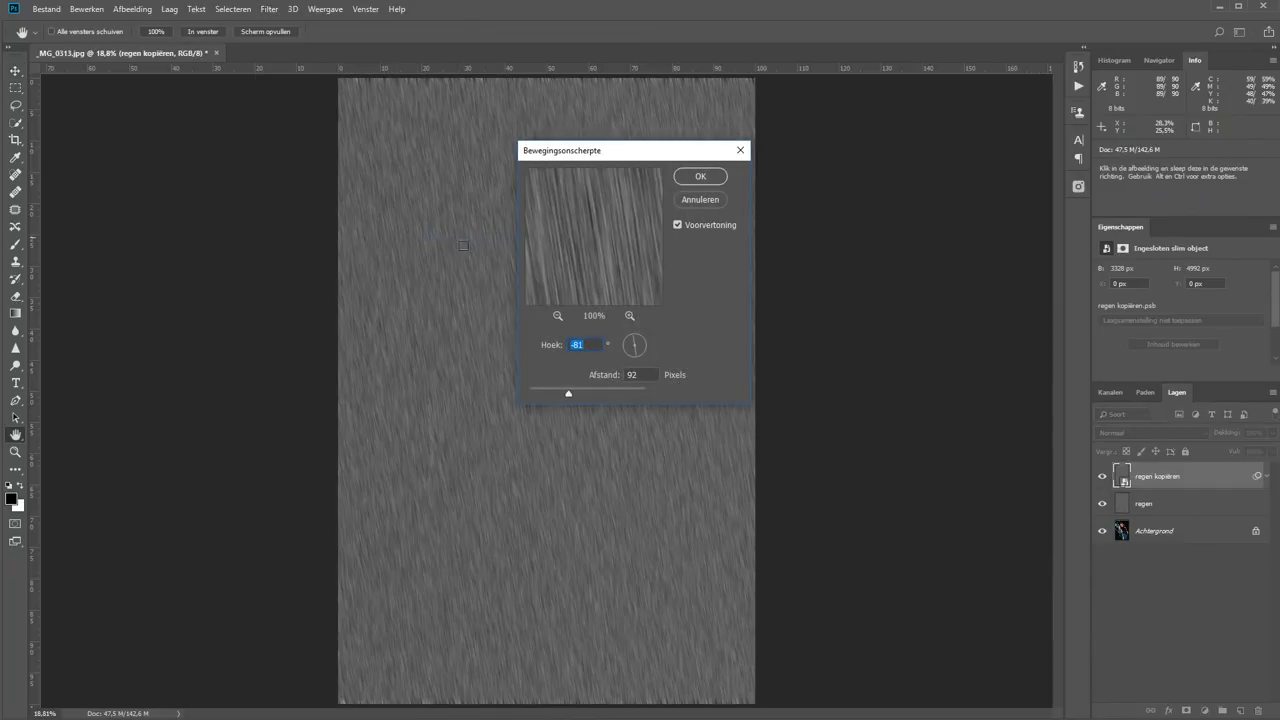
pyautogui.click(631, 342)
pyautogui.press('Down')
pyautogui.press('Down')
pyautogui.press('Down')
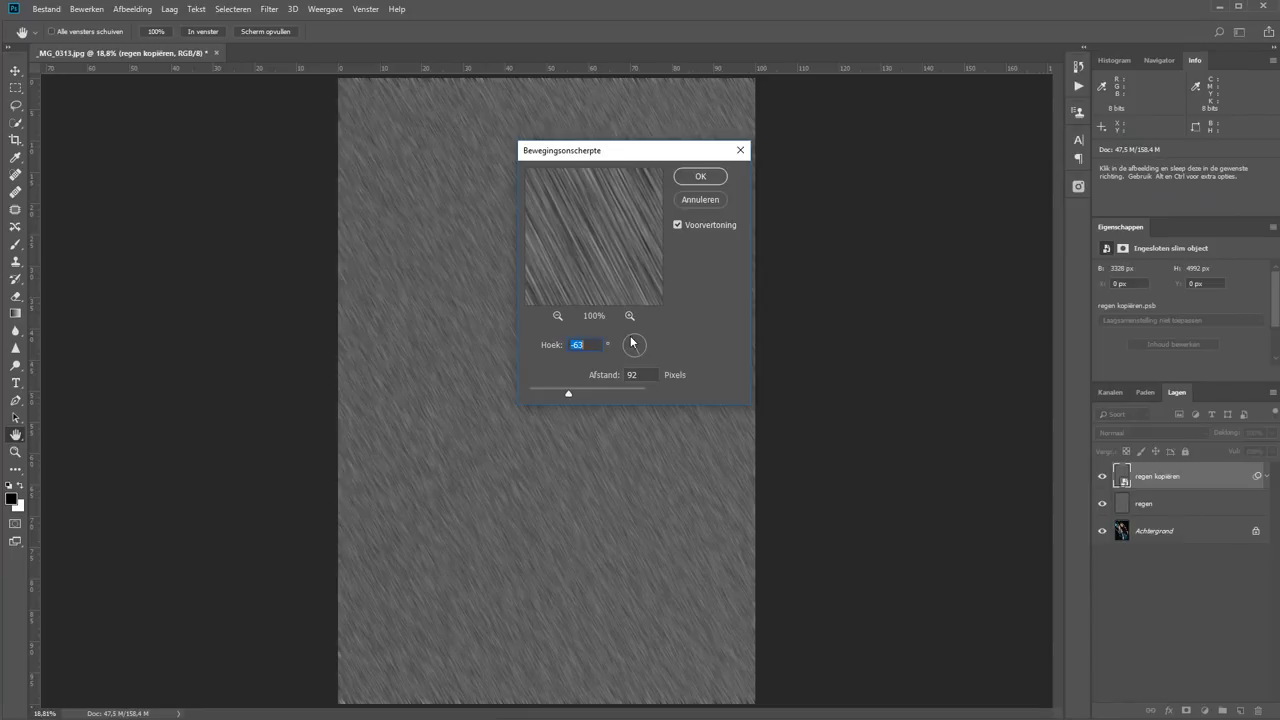
pyautogui.hotkey('shift', 'Down')
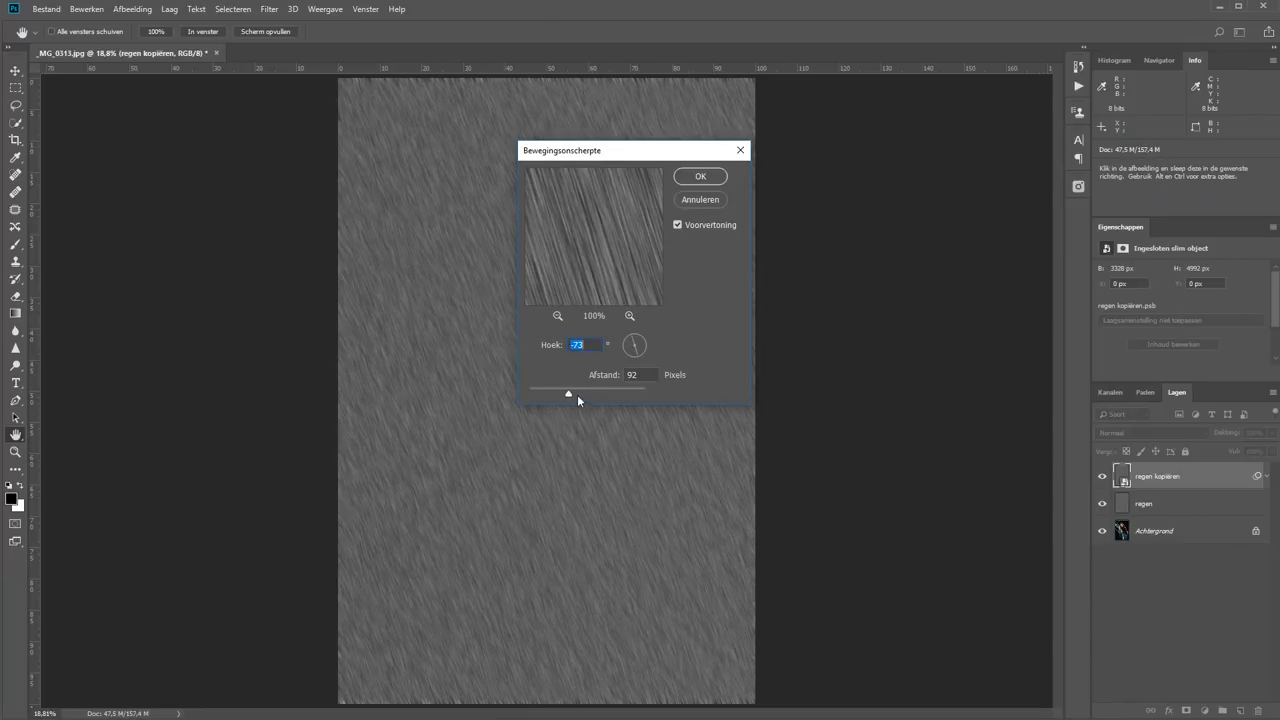
pyautogui.moveTo(568, 393); pyautogui.dragTo(561, 394)
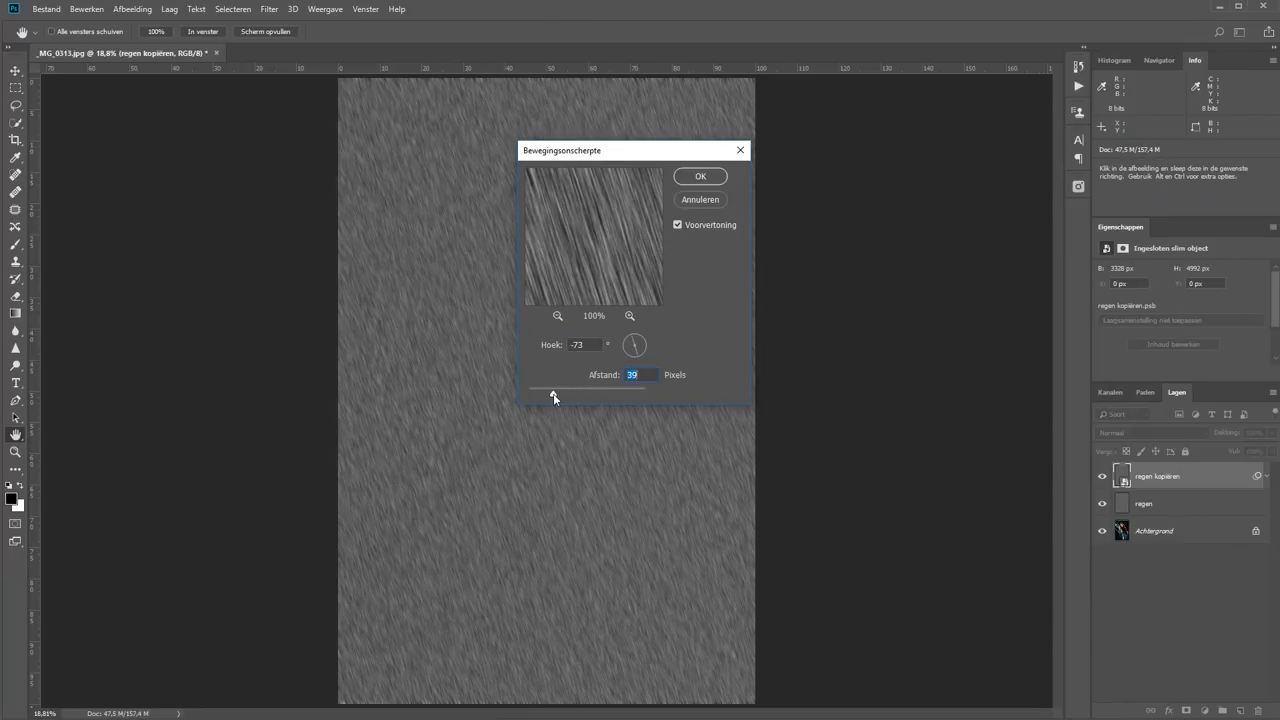
pyautogui.moveTo(554, 395); pyautogui.dragTo(550, 394)
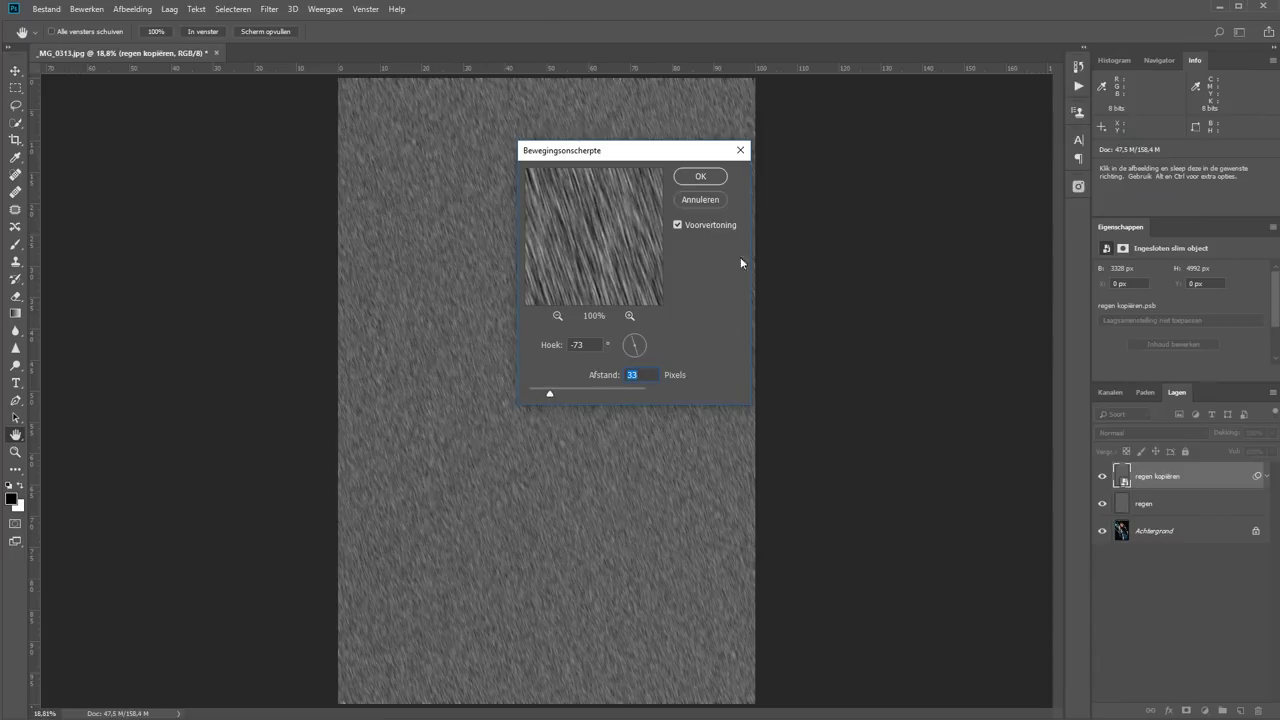
pyautogui.click(701, 177)
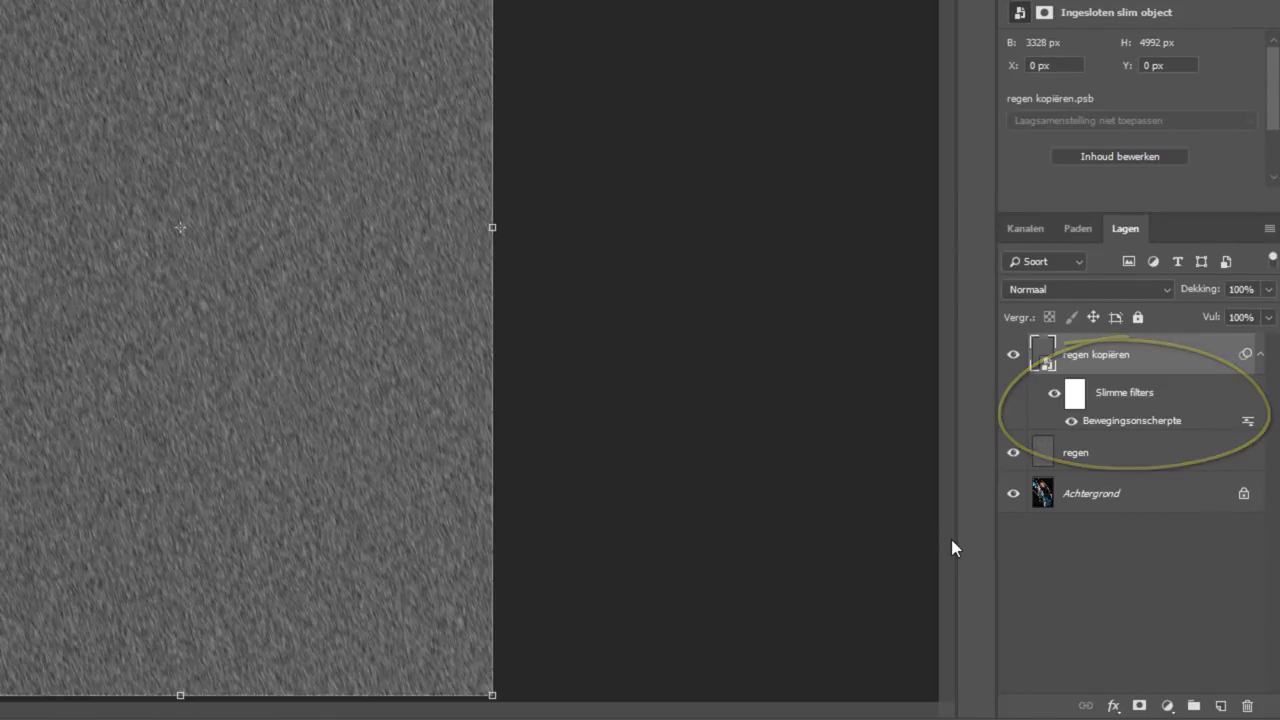
# Change the Bewegingsonscherpte smart filter to a -74° angle and 61-pixel distance
pyautogui.doubleClick(1117, 424)
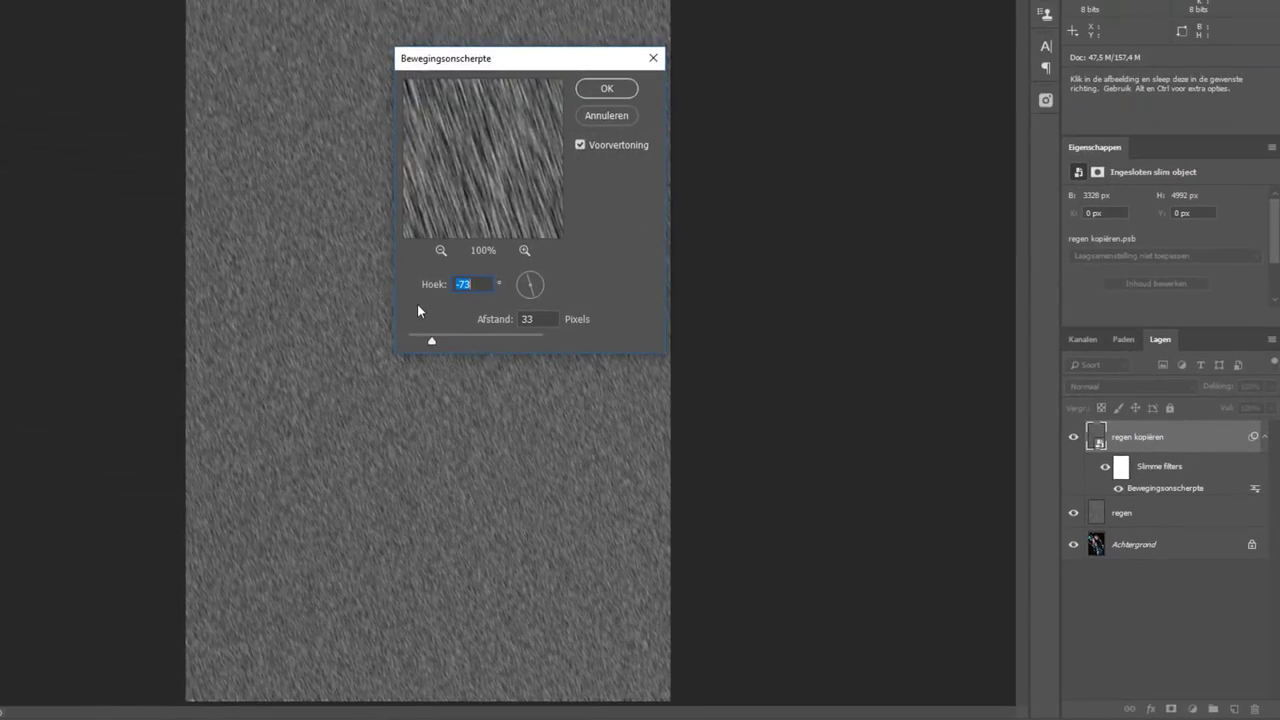
pyautogui.click(532, 279)
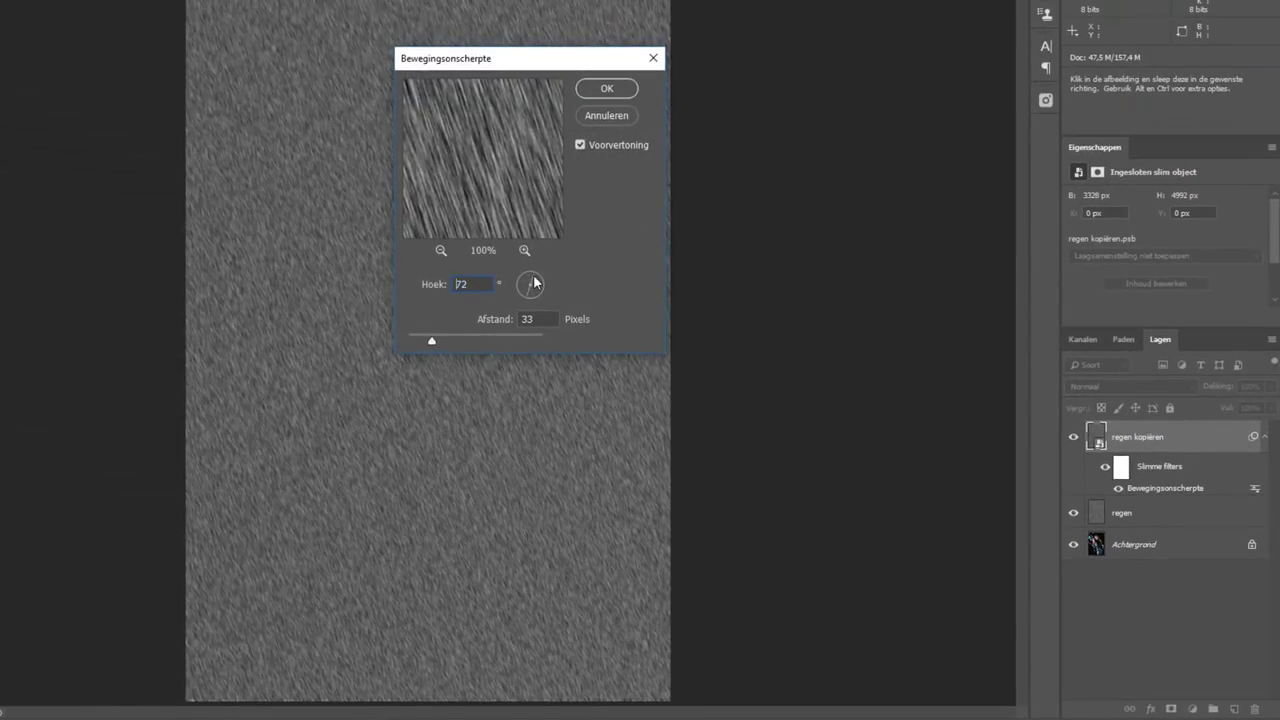
pyautogui.click(595, 90)
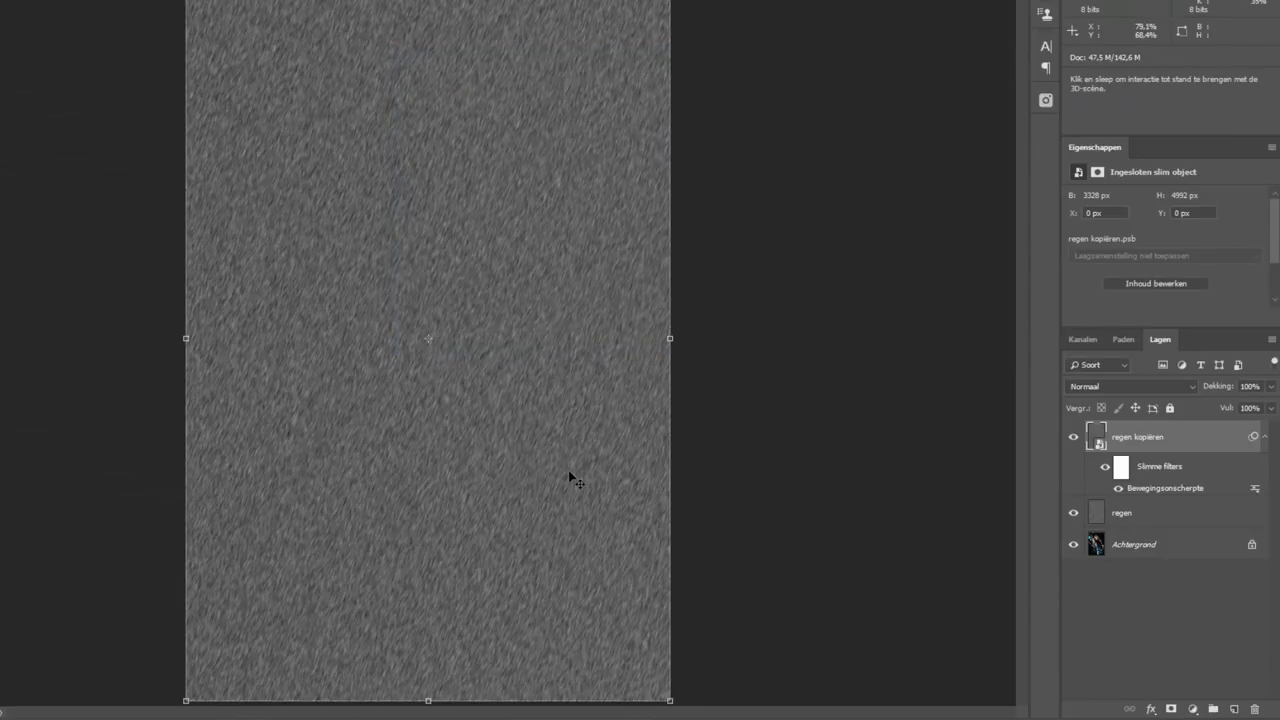
pyautogui.doubleClick(1183, 490)
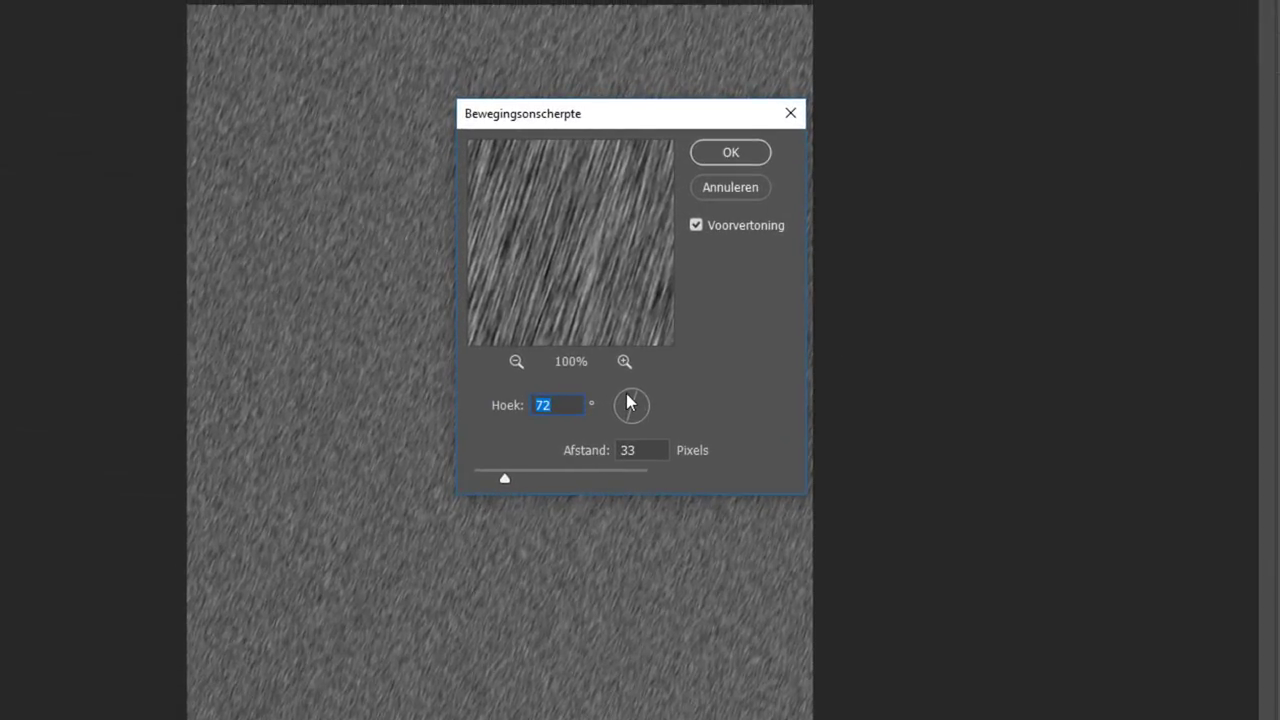
pyautogui.moveTo(553, 300); pyautogui.dragTo(553, 316)
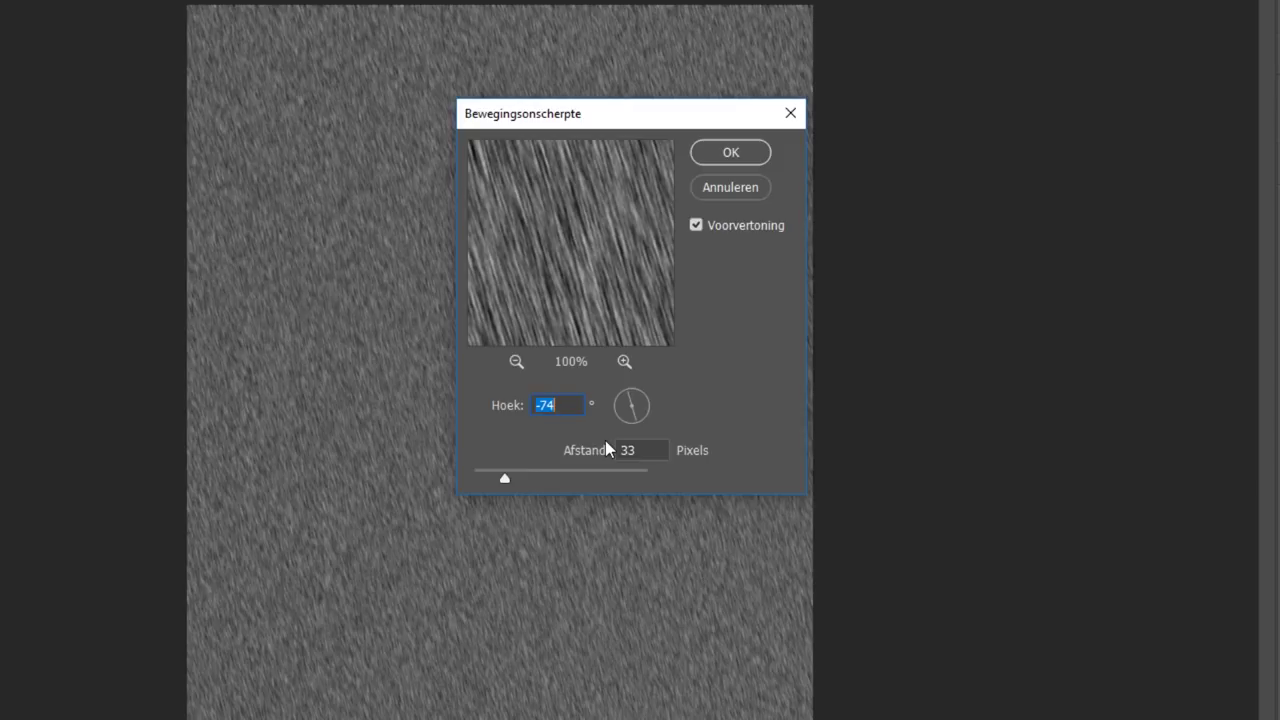
pyautogui.click(614, 474)
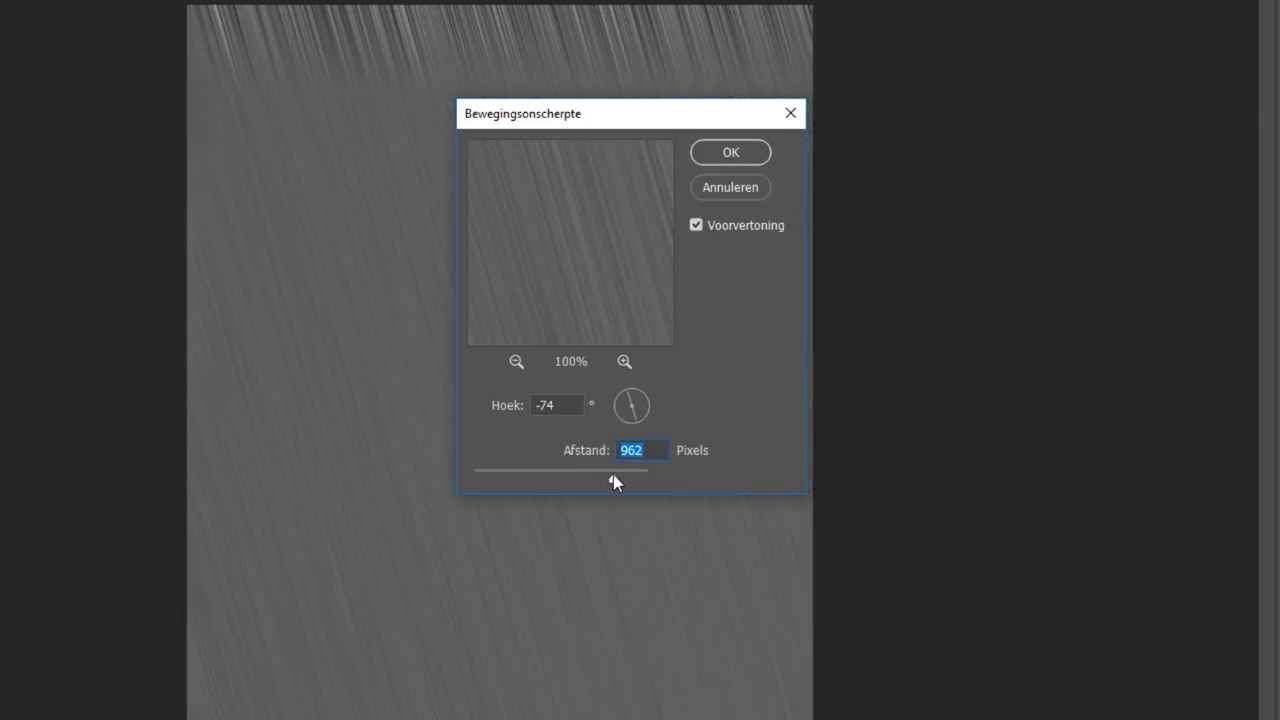
pyautogui.click(537, 474)
pyautogui.moveTo(536, 474); pyautogui.dragTo(524, 475)
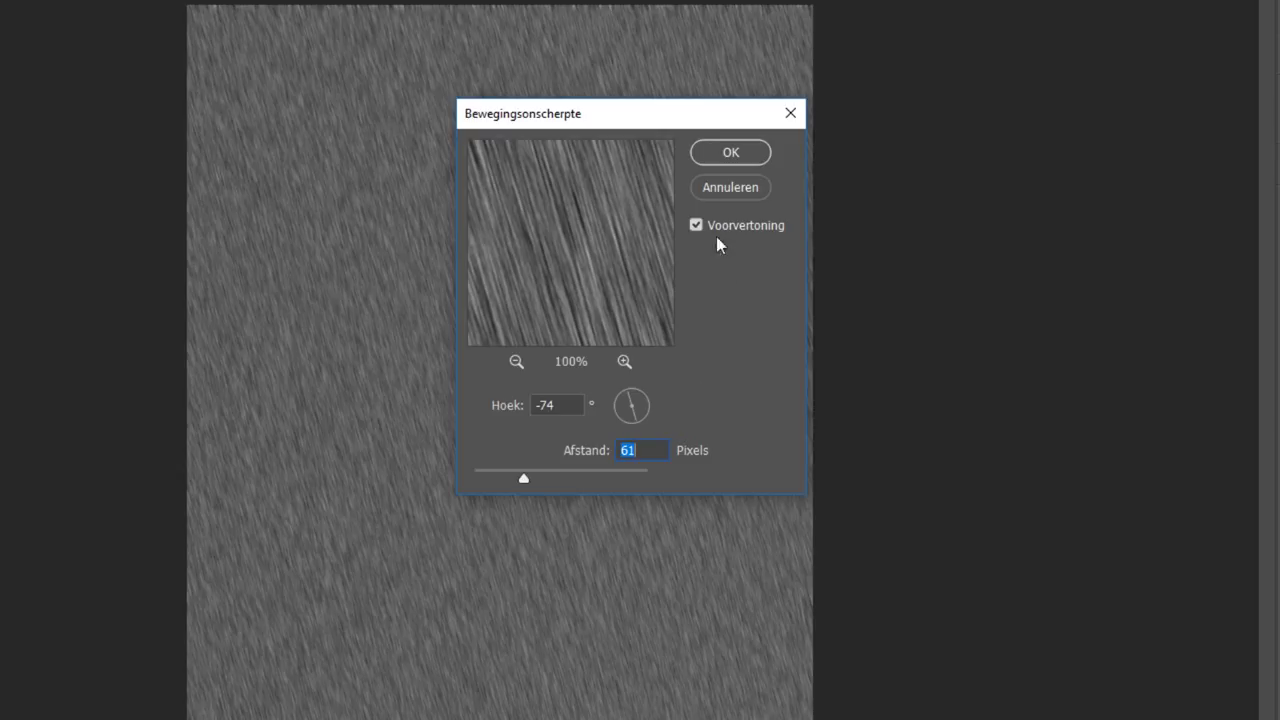
pyautogui.click(728, 154)
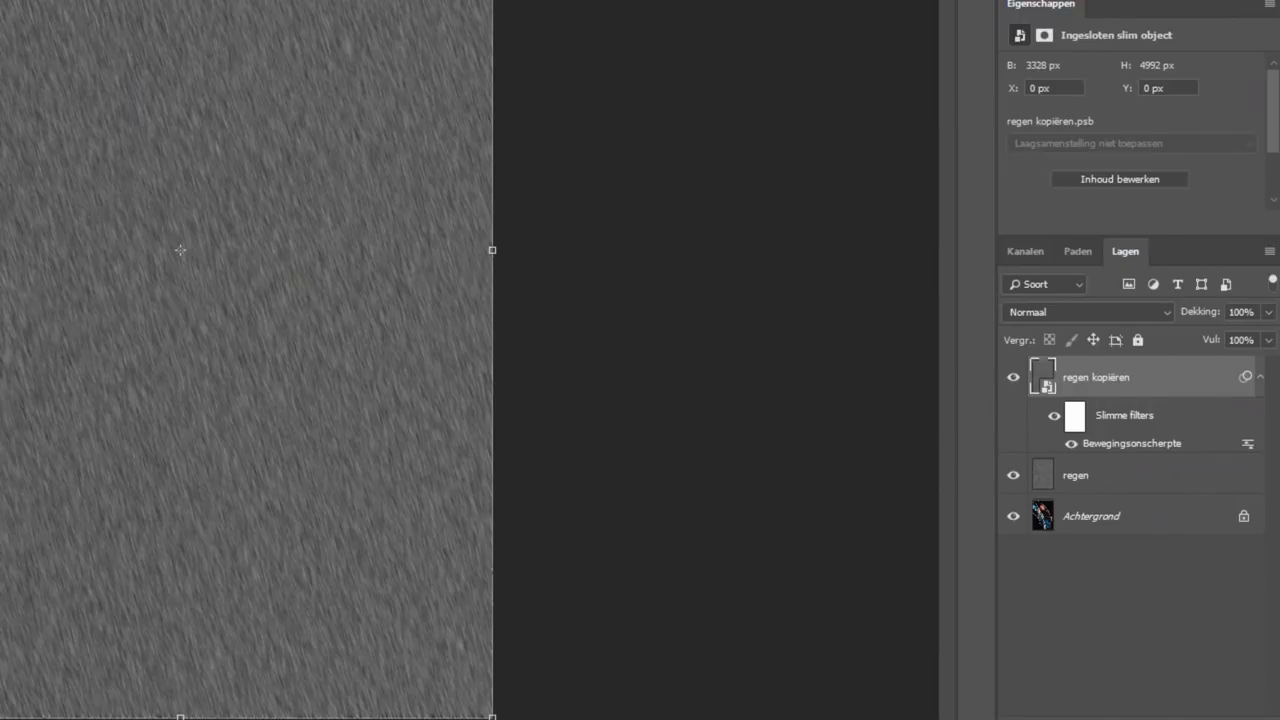
# Blend regen kopiëren in Bleken mode and hide the plain regen layer
pyautogui.moveTo(43, 146); pyautogui.dragTo(177, 211)
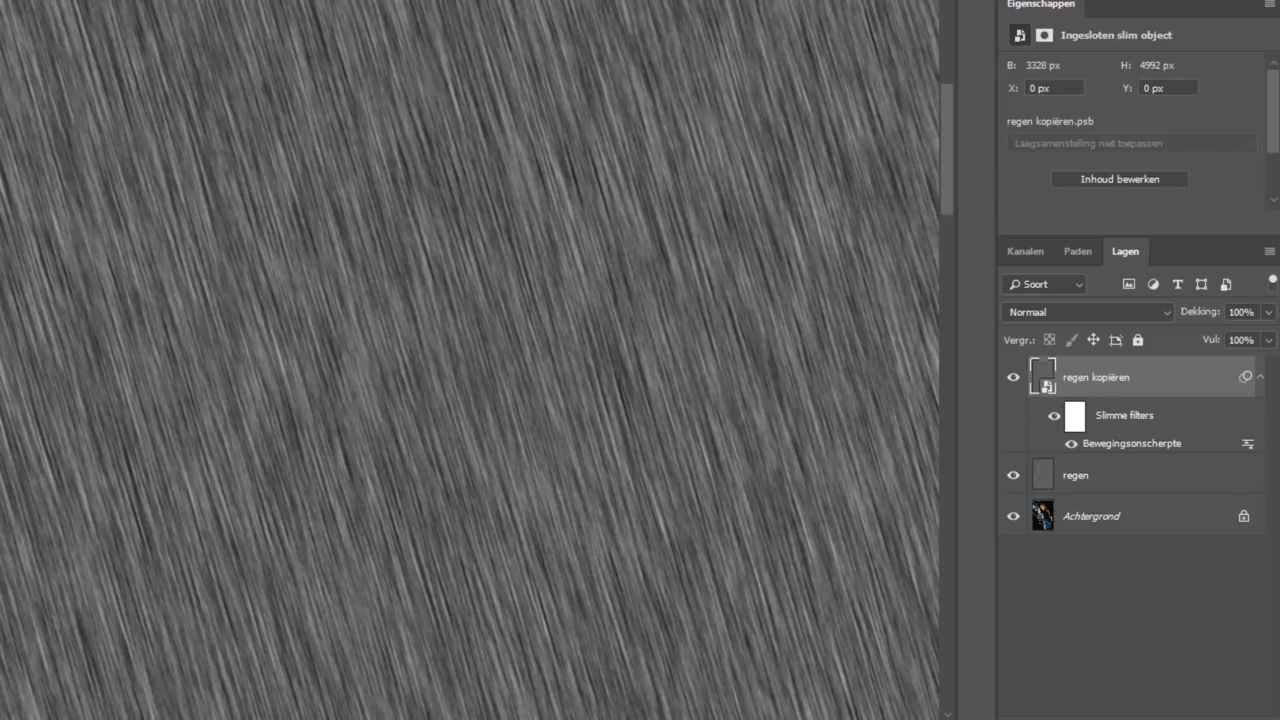
pyautogui.keyDown('alt'); pyautogui.click(8, 26); pyautogui.keyUp('alt')
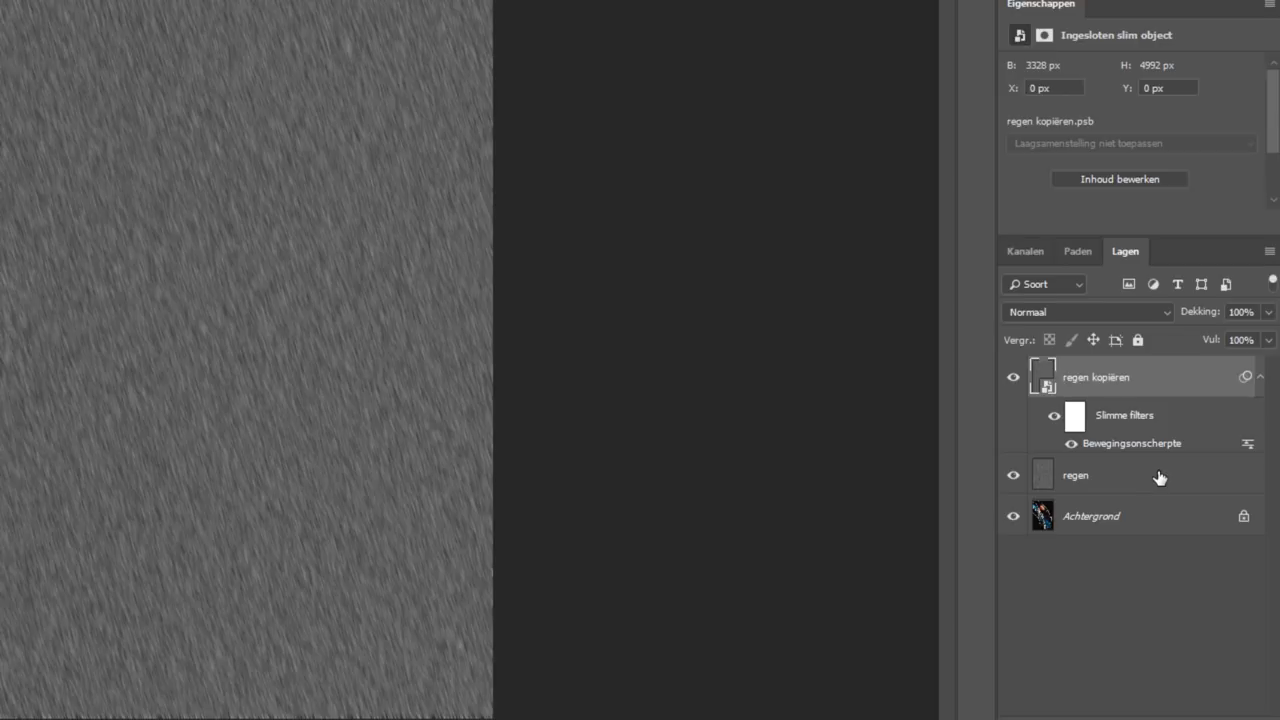
pyautogui.click(1127, 312)
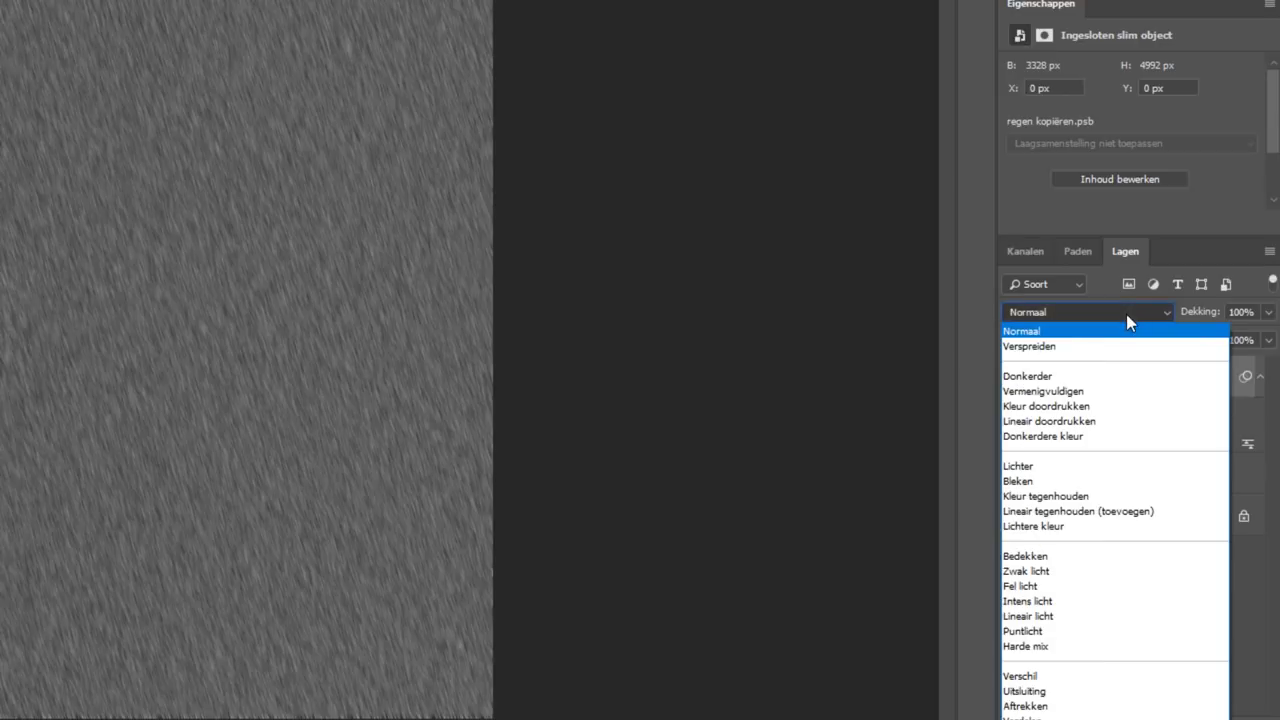
pyautogui.click(1101, 481)
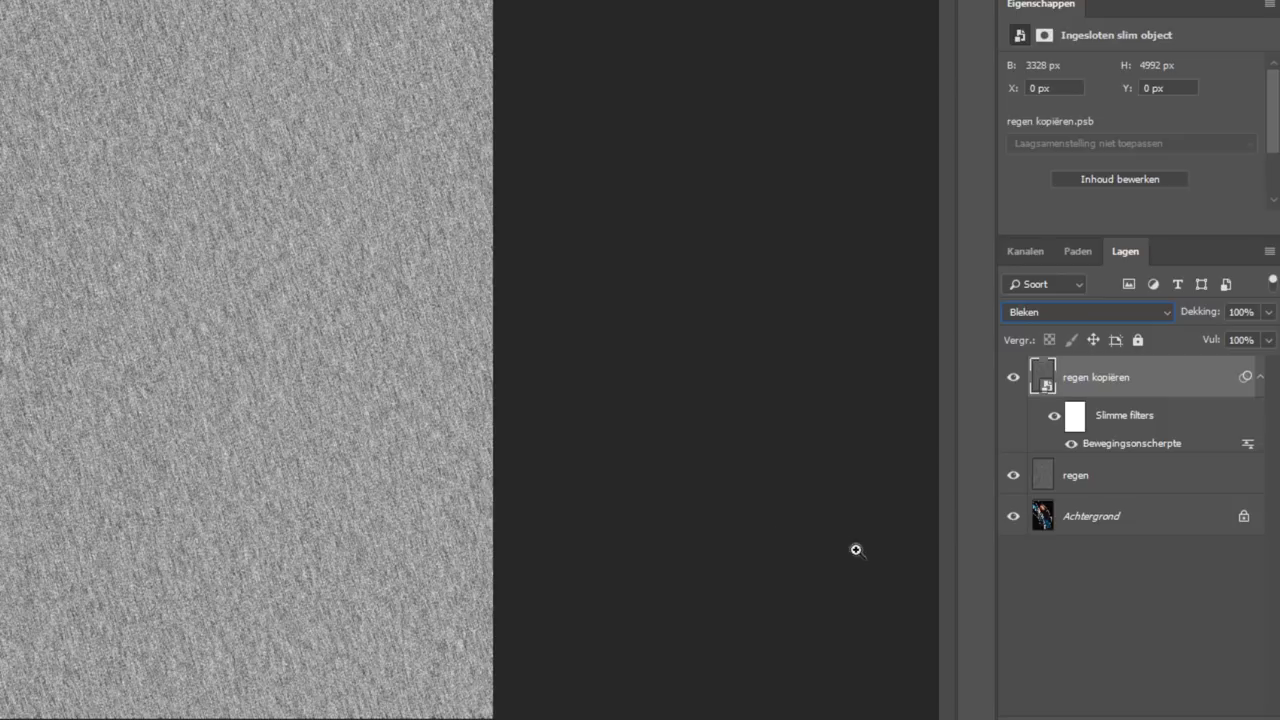
pyautogui.click(1012, 476)
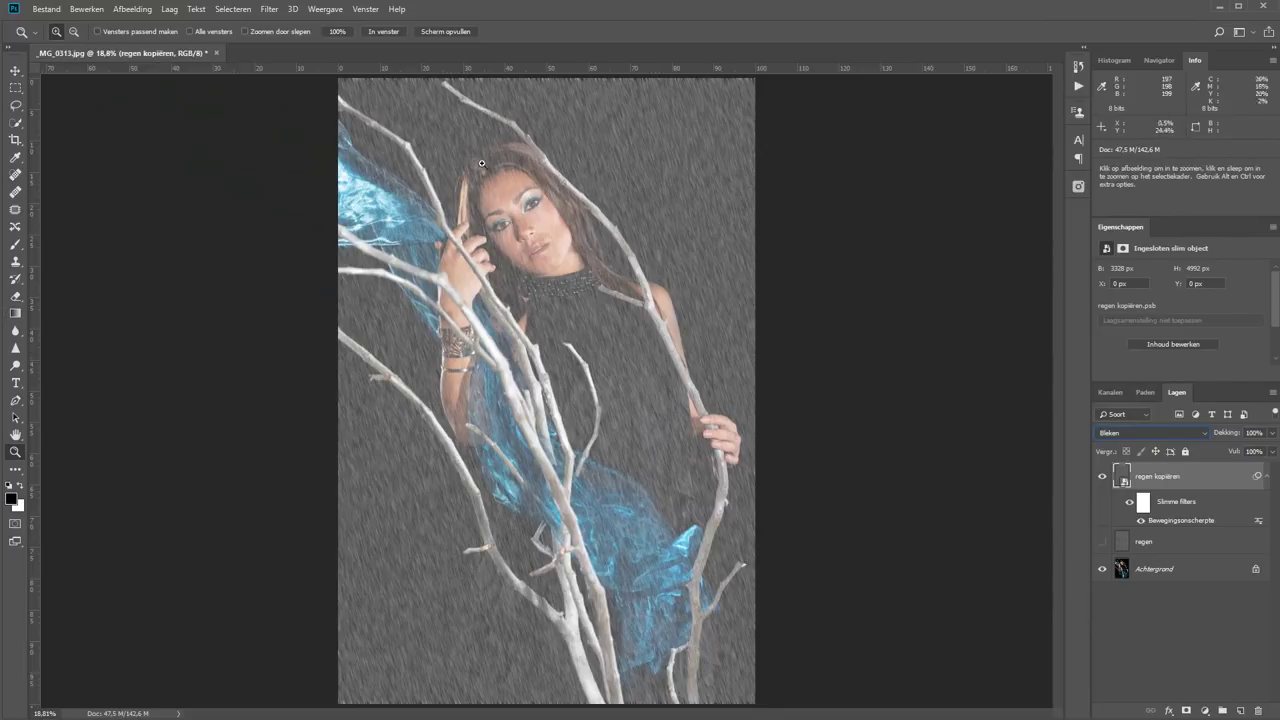
# Zoom to 50% on the face and toggle the Achtergrond layer off and back on
pyautogui.click(681, 357)
pyautogui.click(584, 384)
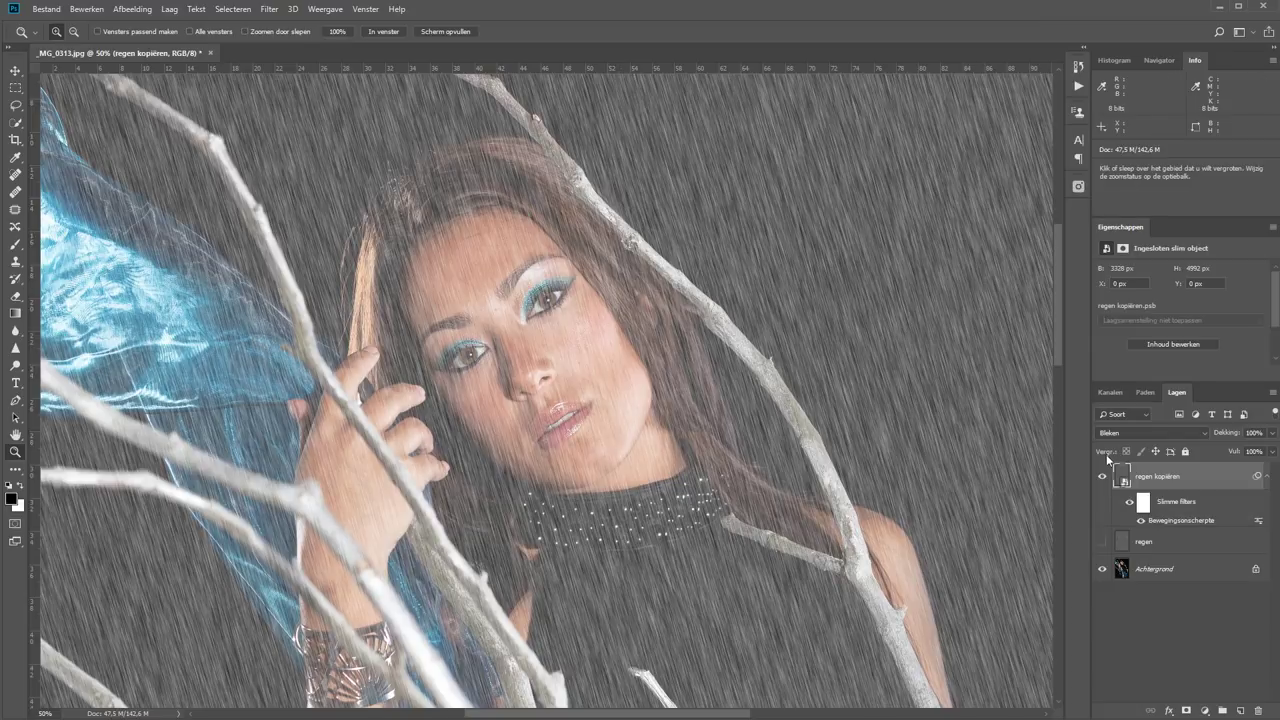
pyautogui.press('alt')
pyautogui.keyDown('alt'); pyautogui.click(1102, 478); pyautogui.keyUp('alt')
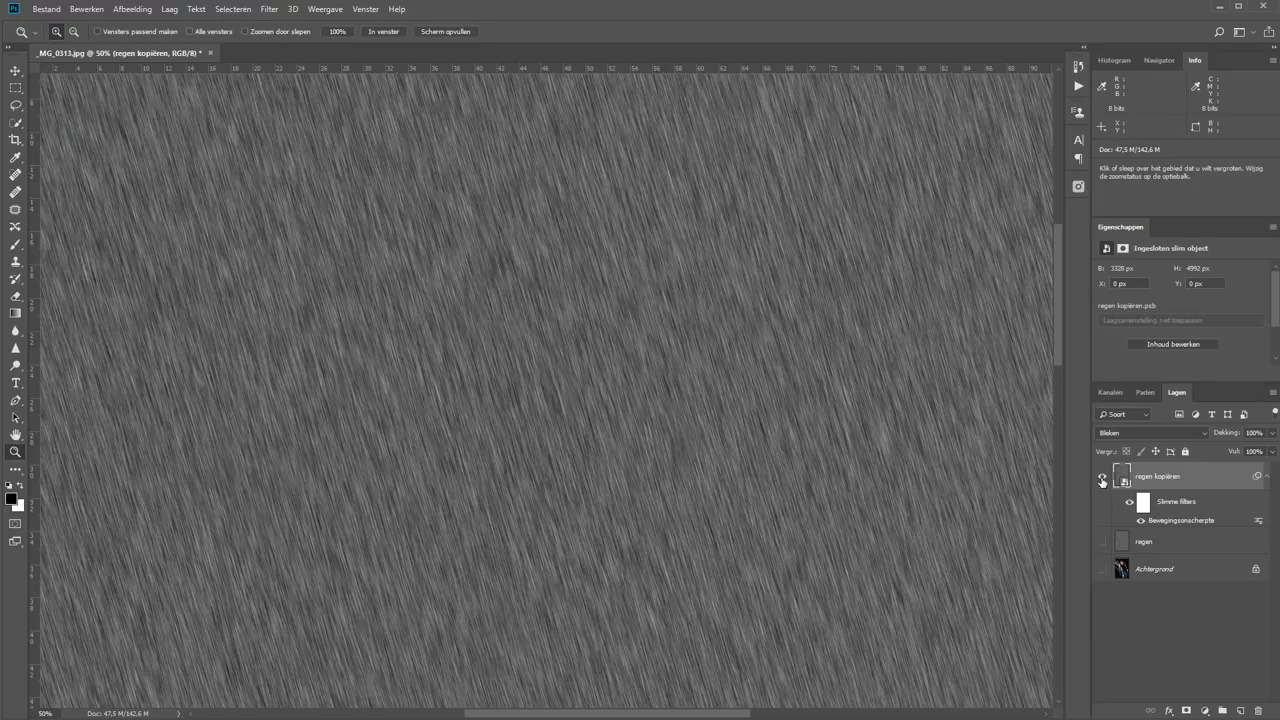
pyautogui.press('alt')
pyautogui.keyDown('alt'); pyautogui.click(1102, 478); pyautogui.keyUp('alt')
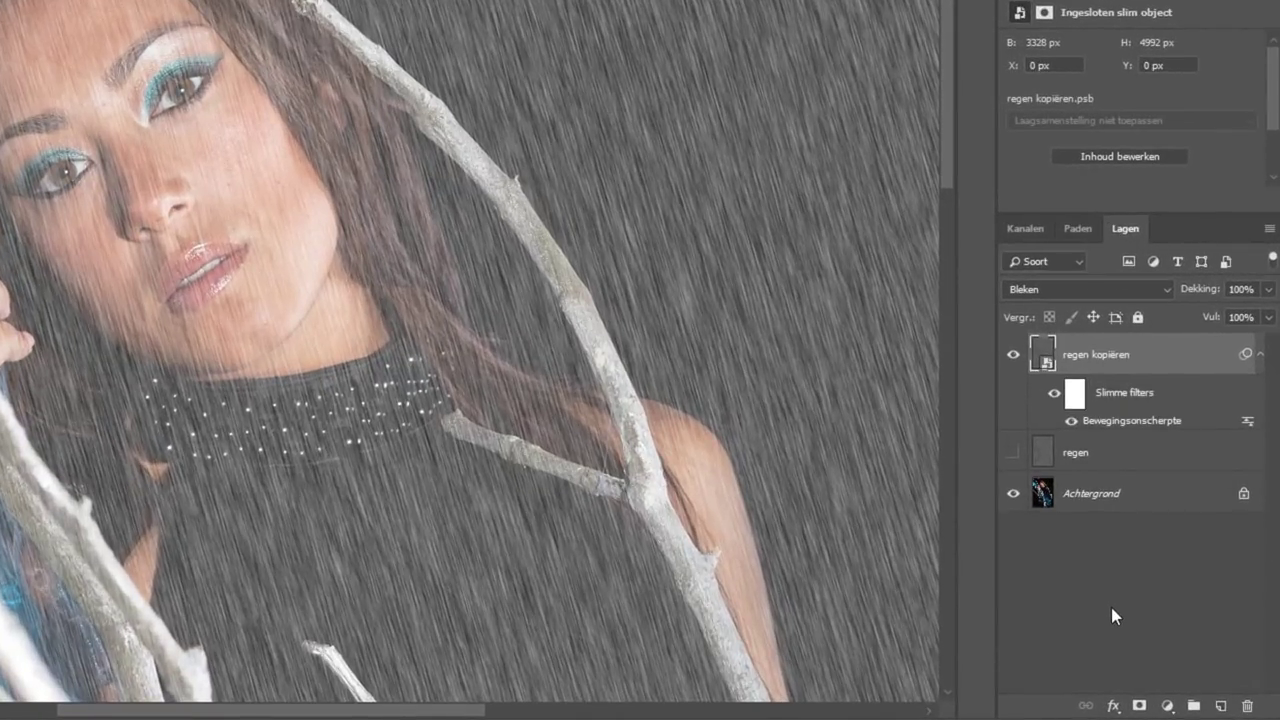
# Add a Levels adjustment clipped to the rain copy, with its settings panel floated and enlarged
pyautogui.click(1167, 707)
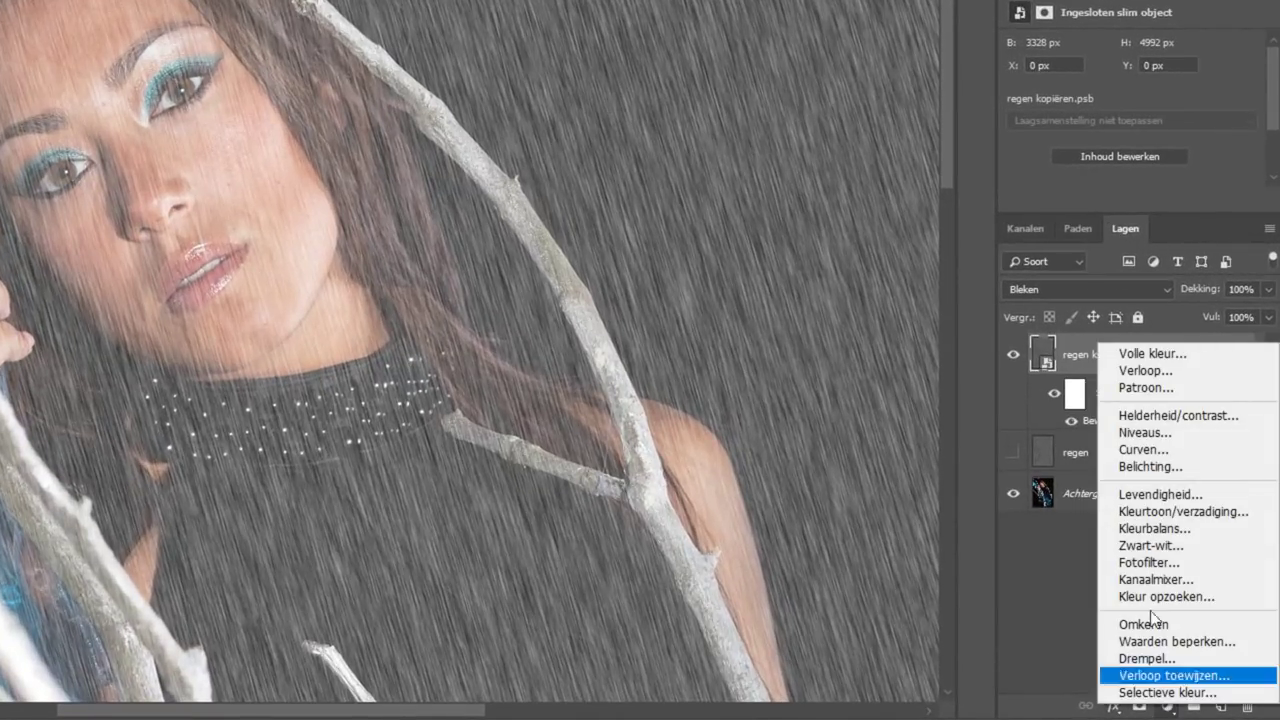
pyautogui.click(1157, 433)
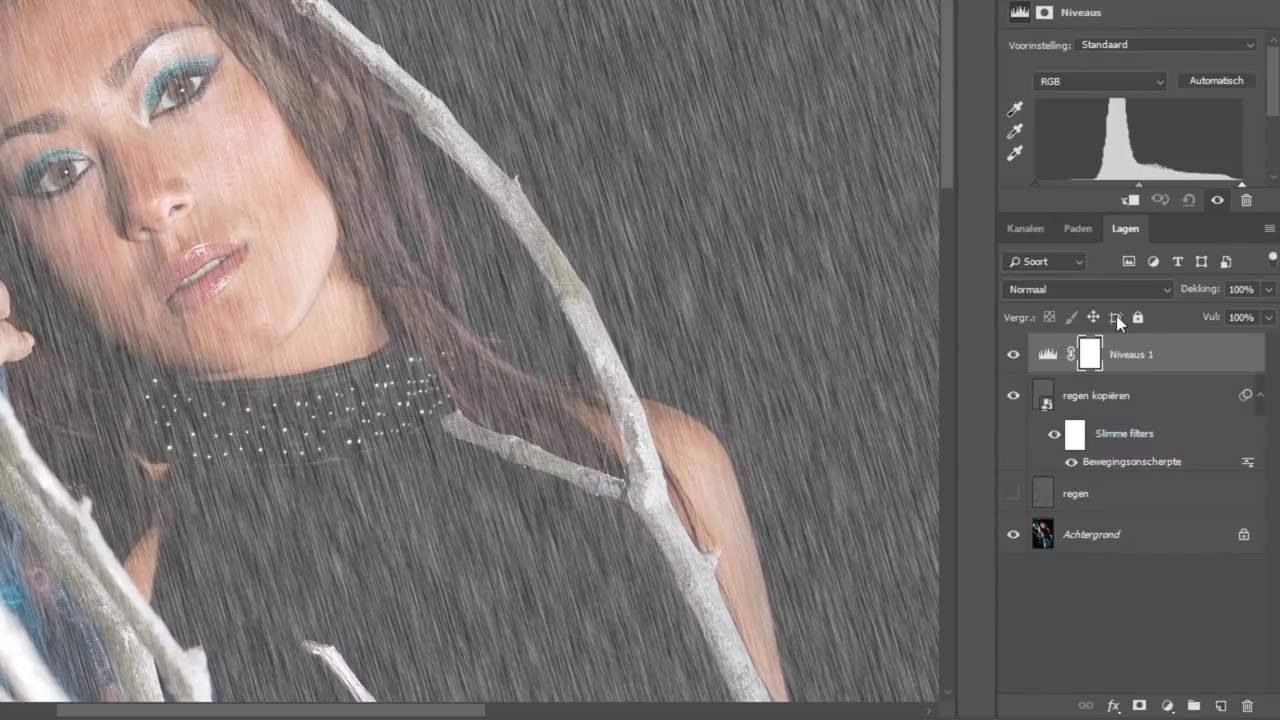
pyautogui.moveTo(1060, 12); pyautogui.dragTo(400, 5)
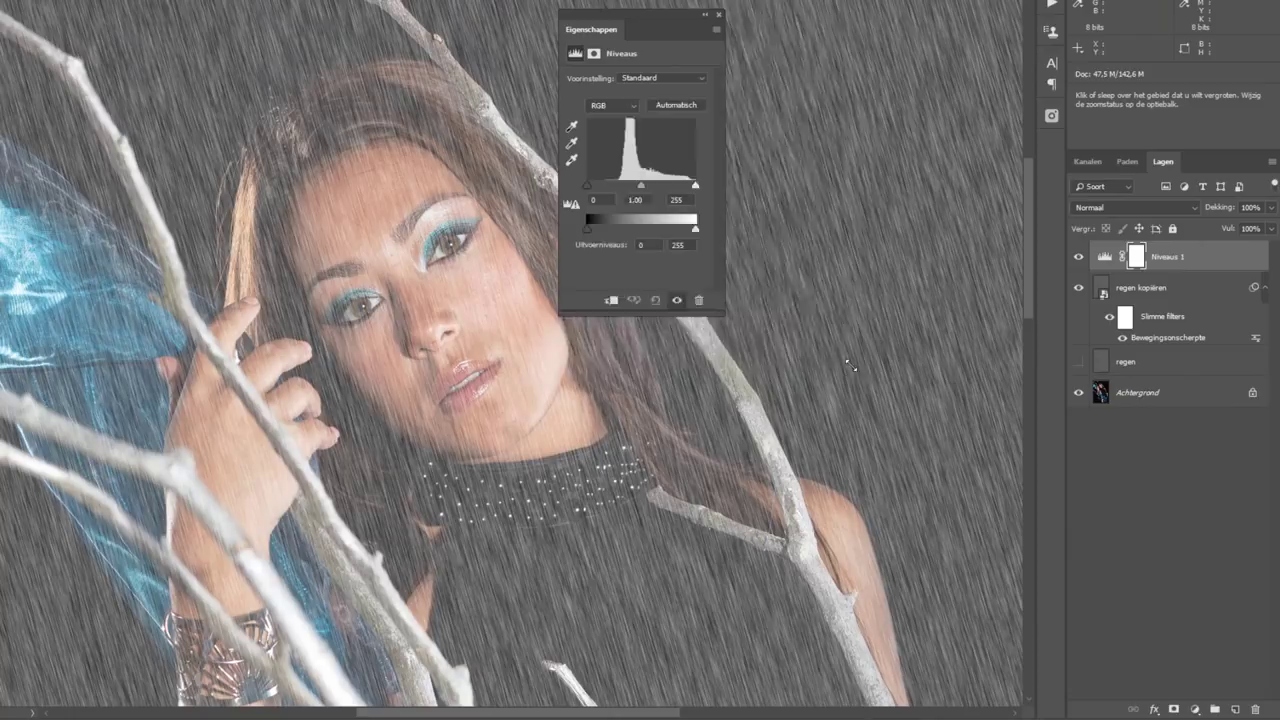
pyautogui.moveTo(729, 312); pyautogui.dragTo(940, 415)
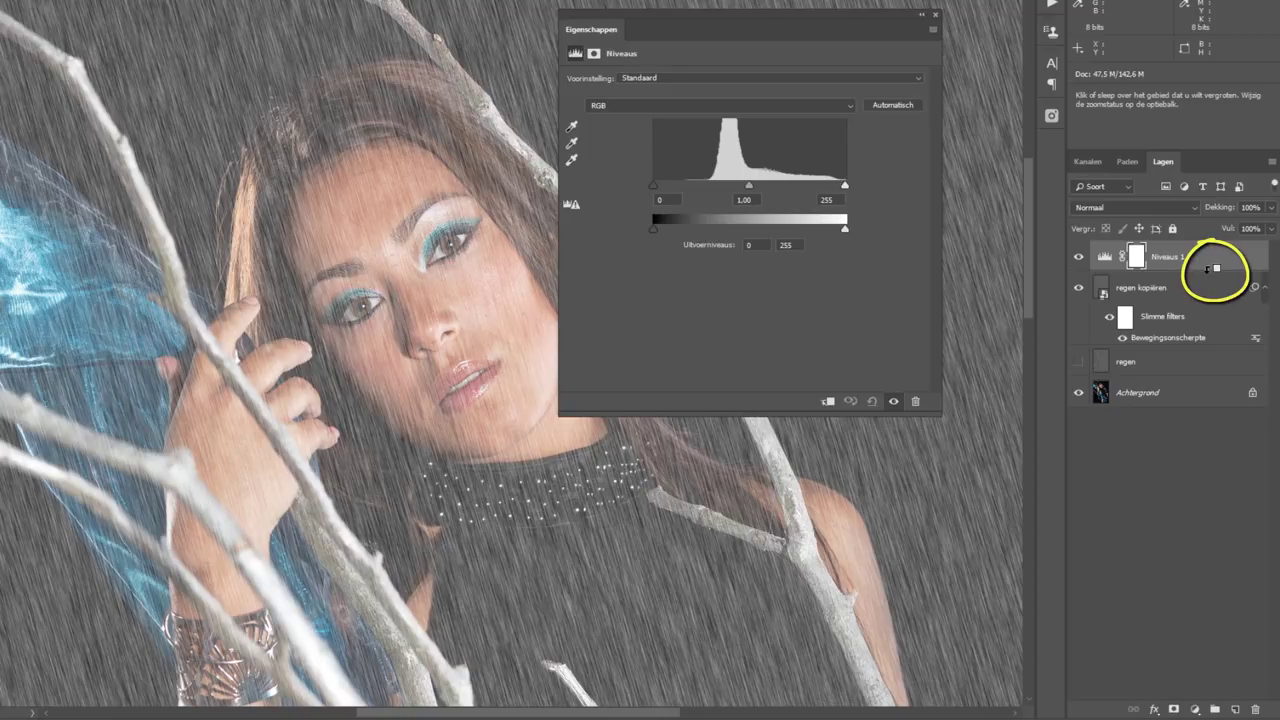
pyautogui.keyDown('alt'); pyautogui.click(1208, 268); pyautogui.keyUp('alt')
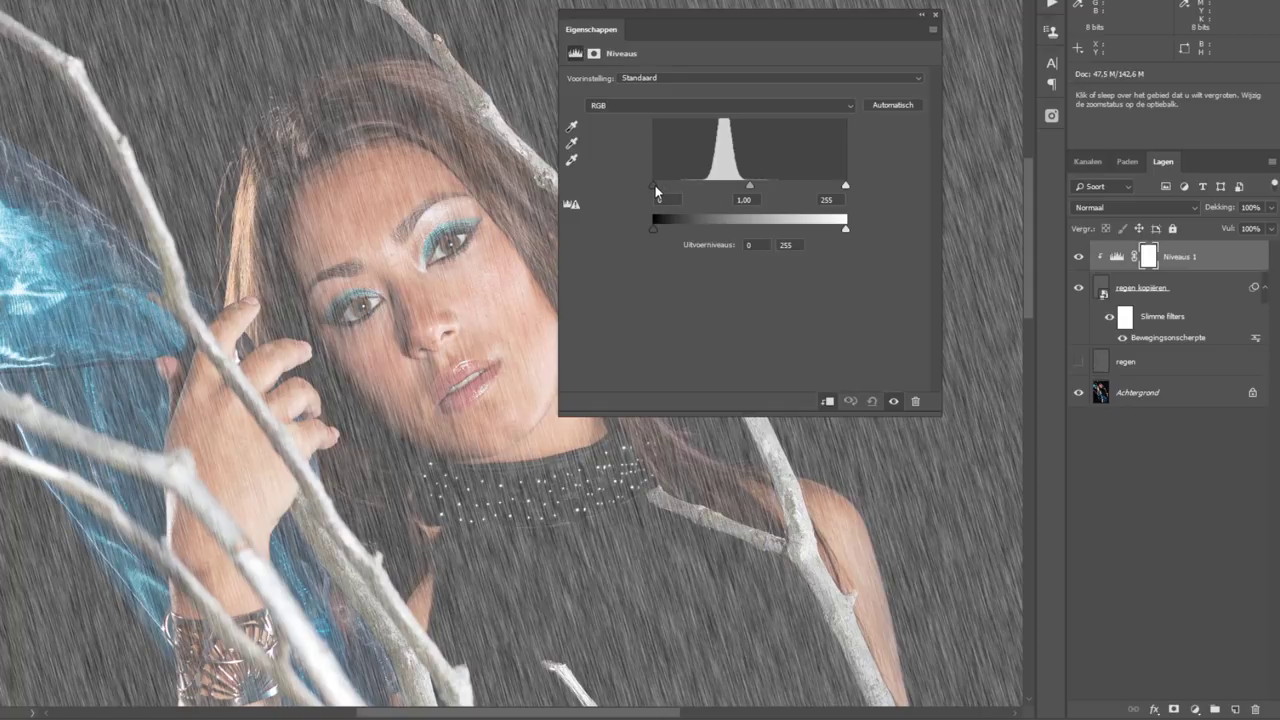
# Set the Levels black point to 101 and white point to 185, judging the rain alone
pyautogui.moveTo(655, 185); pyautogui.dragTo(733, 195)
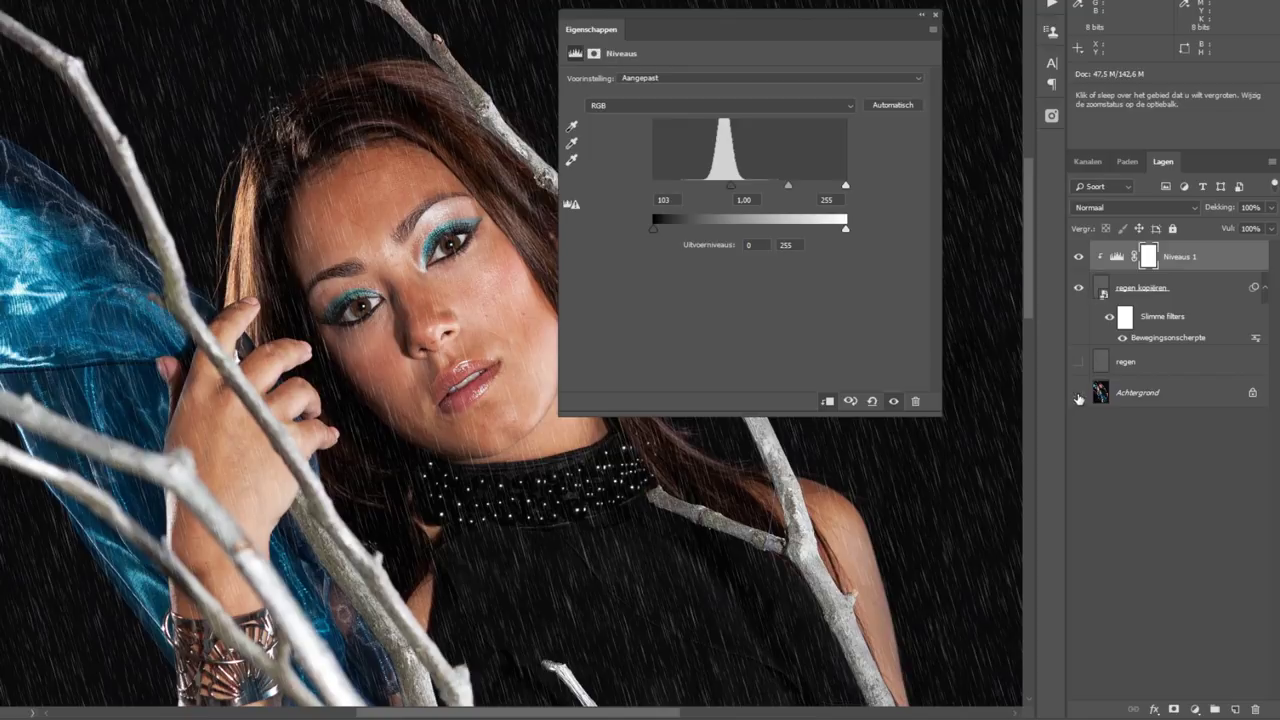
pyautogui.click(1078, 397)
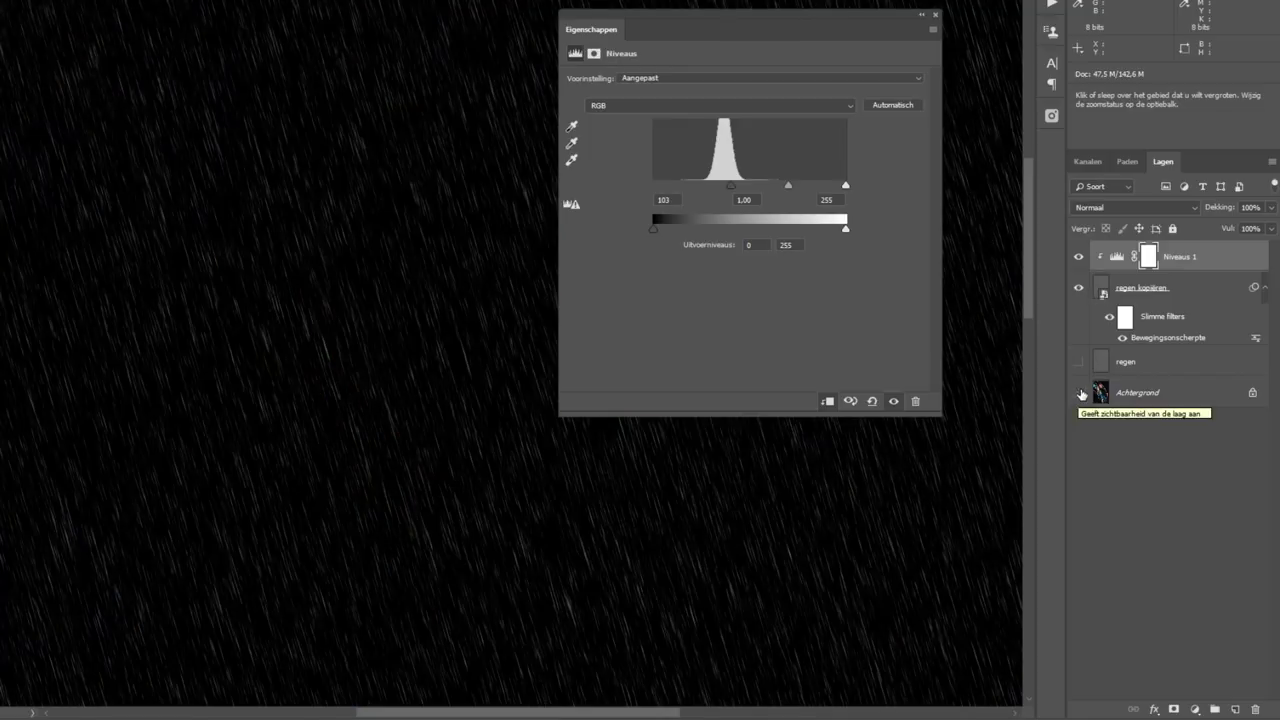
pyautogui.moveTo(731, 186)
pyautogui.mouseDown()
pyautogui.moveTo(649, 186)
pyautogui.moveTo(730, 189)
pyautogui.mouseUp()
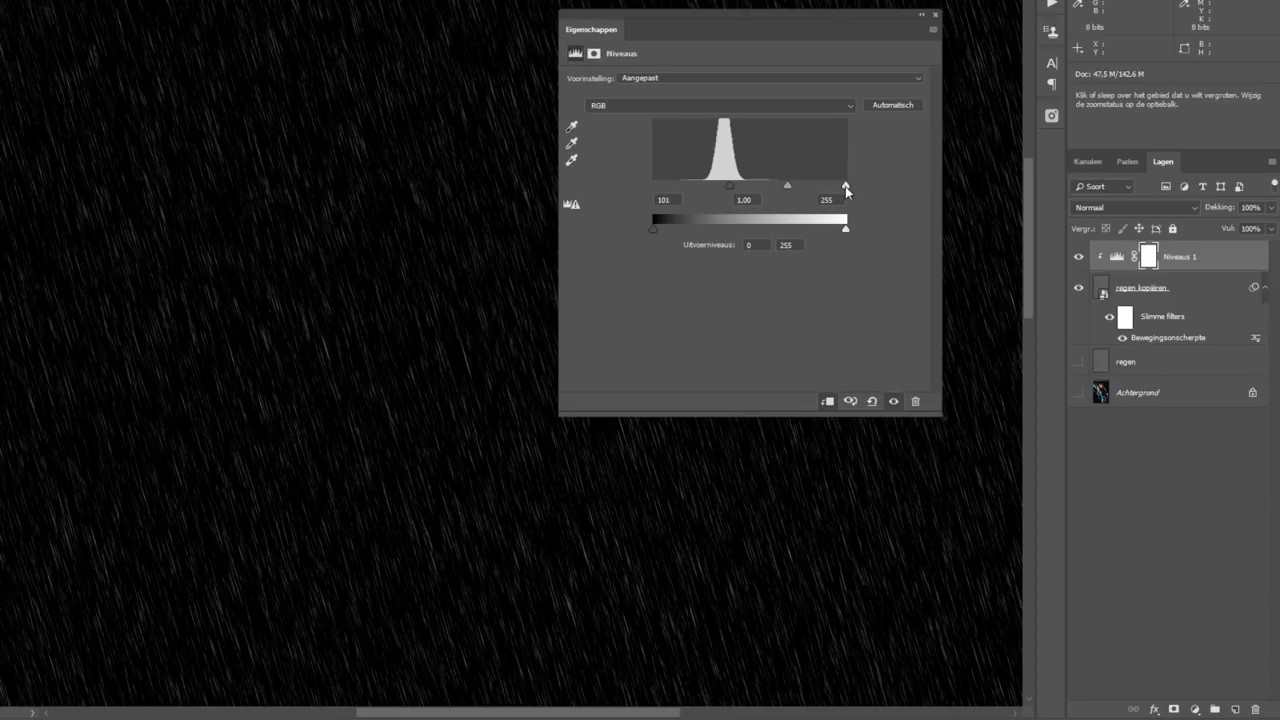
pyautogui.moveTo(846, 186); pyautogui.dragTo(793, 190)
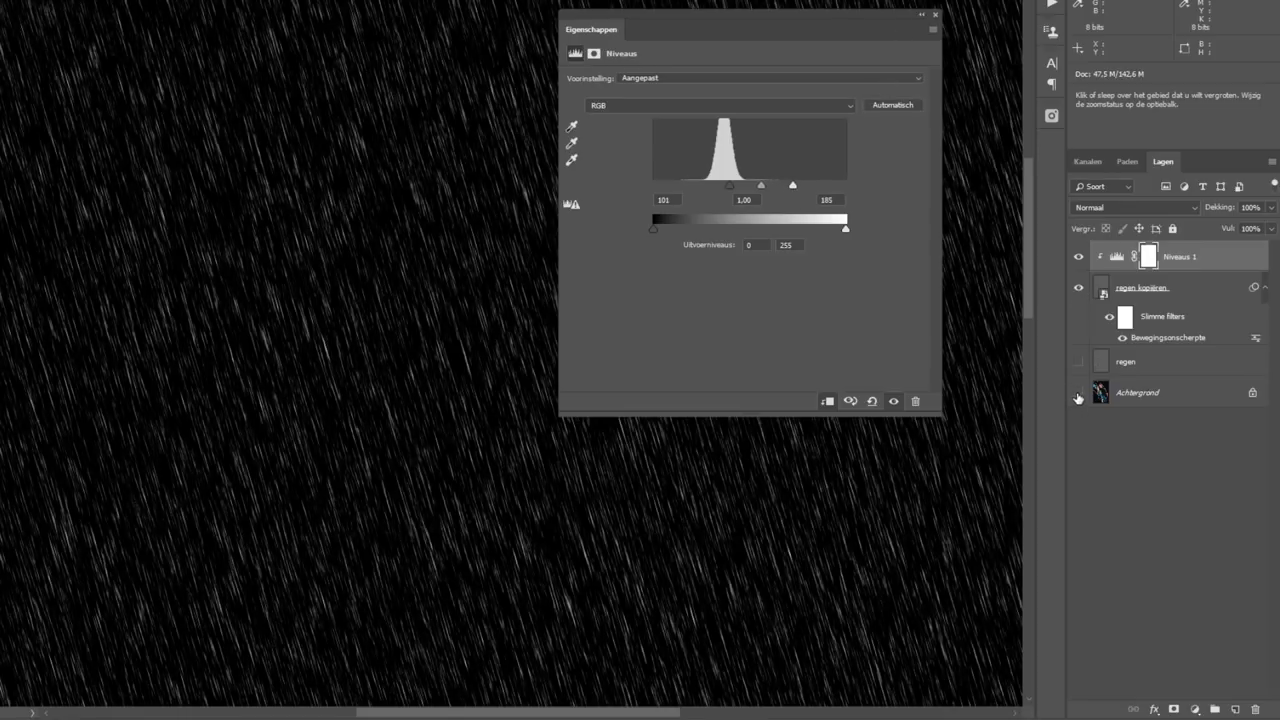
pyautogui.click(1078, 394)
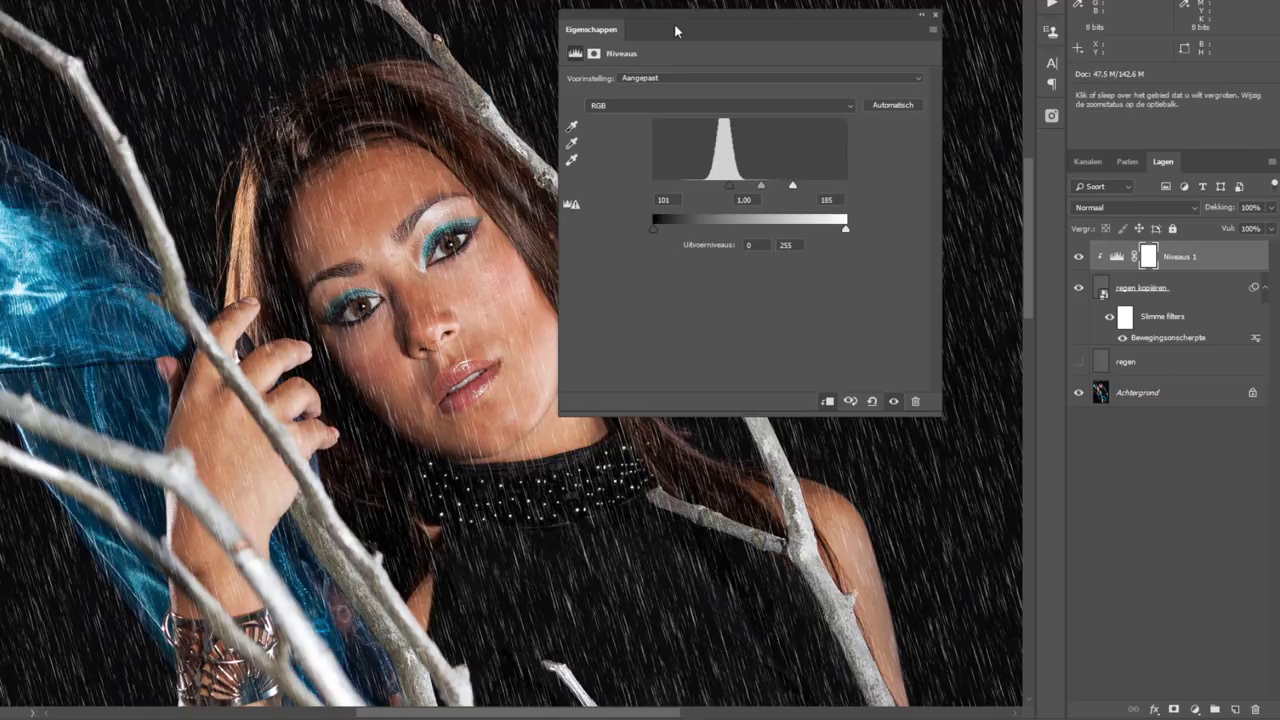
pyautogui.moveTo(600, 33); pyautogui.dragTo(1131, 222)
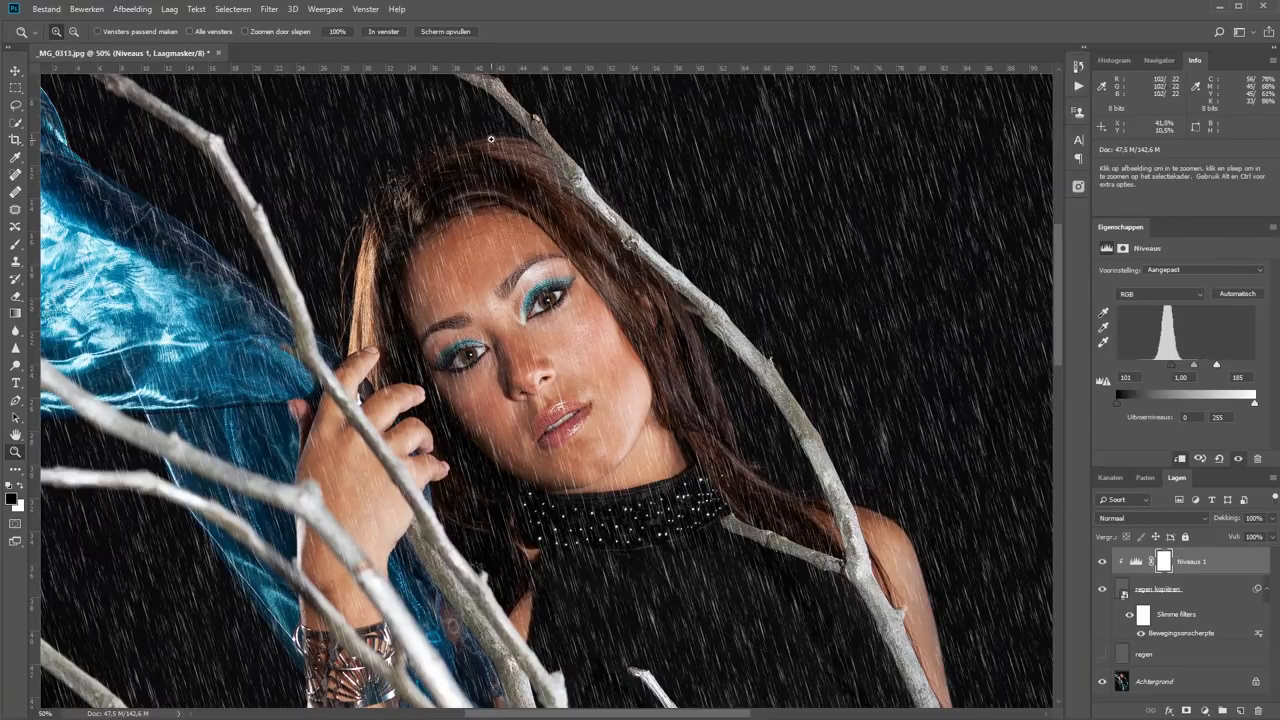
# Group regen kopiëren with its Levels as 'regen 1' and move the regen layer above it
pyautogui.click(384, 31)
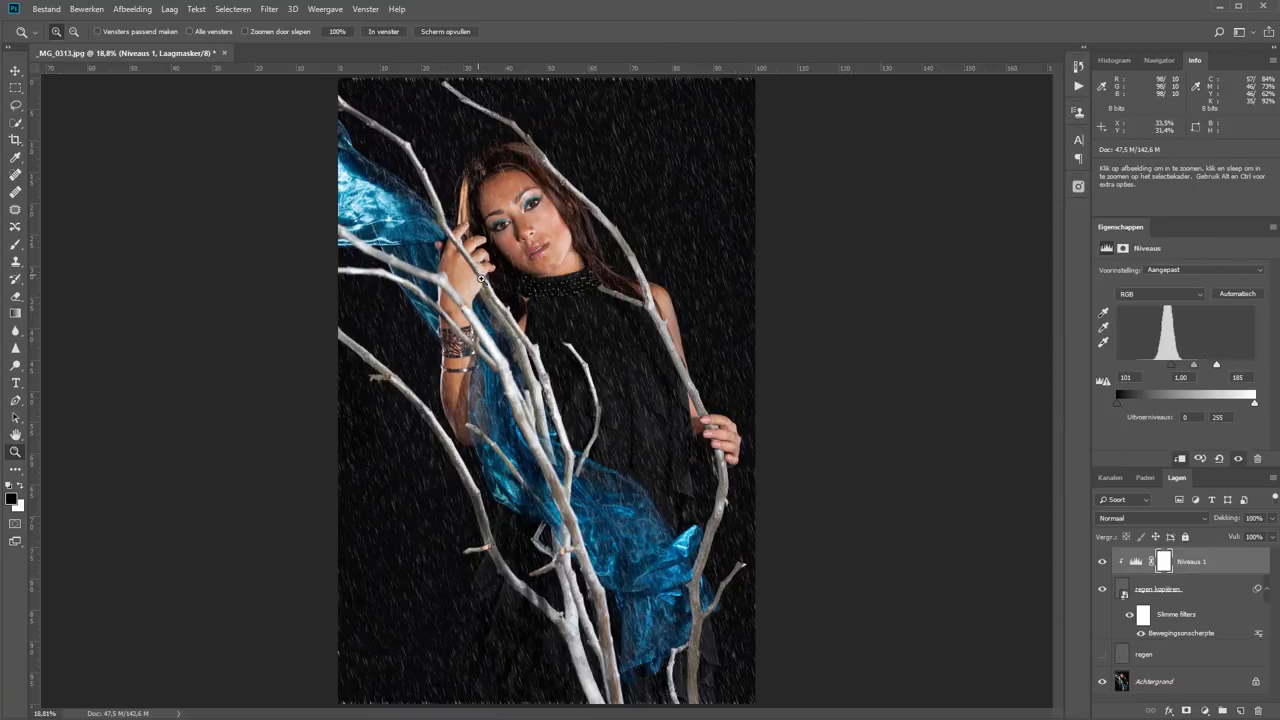
pyautogui.keyDown('shift'); pyautogui.click(1210, 591); pyautogui.keyUp('shift')
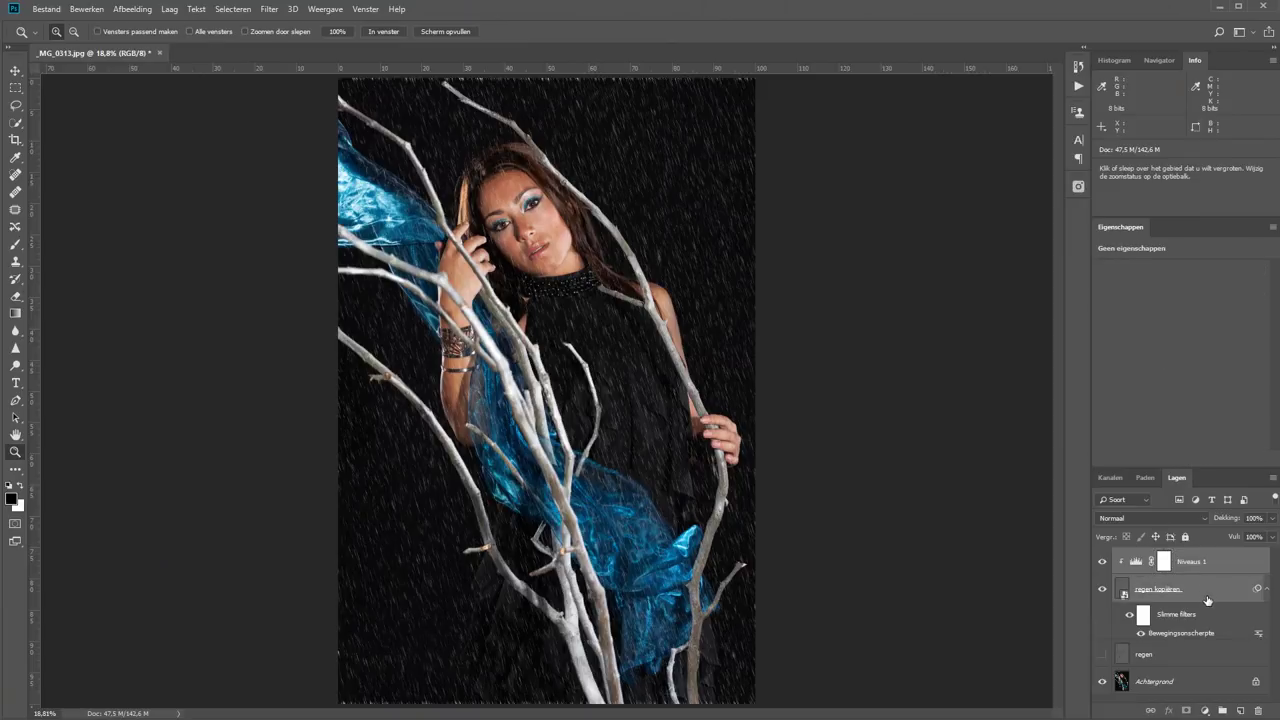
pyautogui.hotkey('ctrl', 'g')
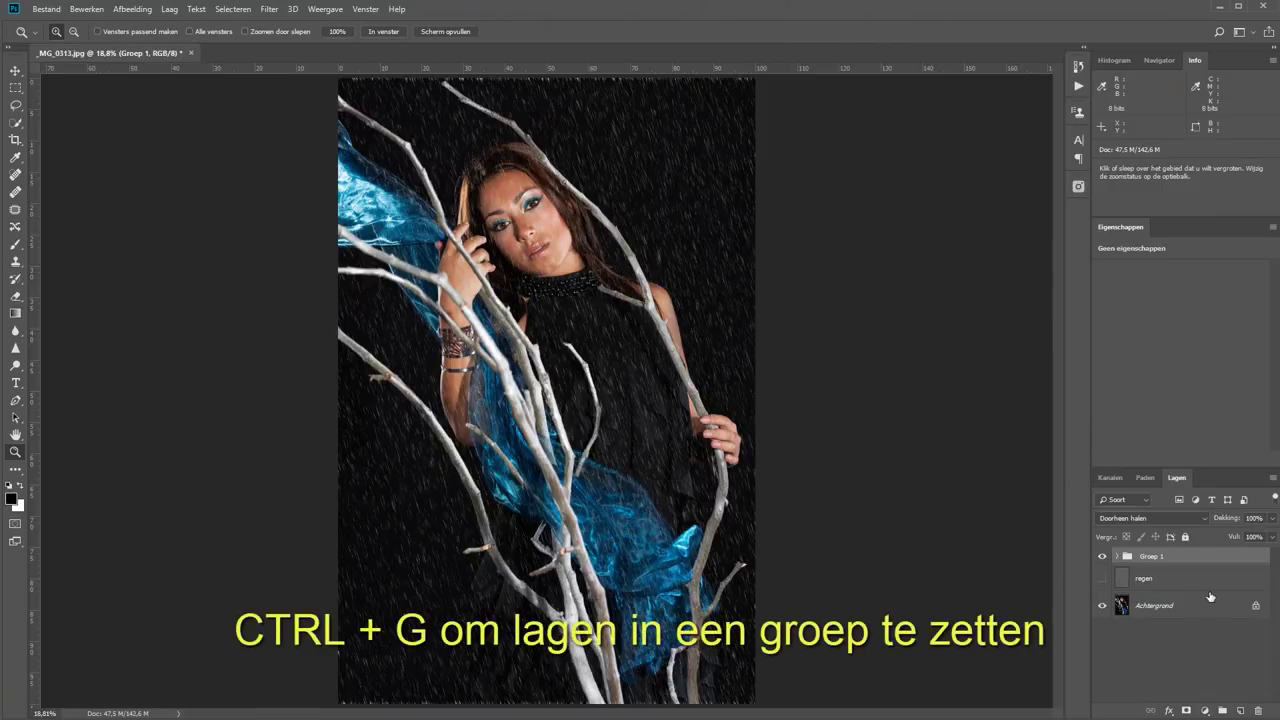
pyautogui.doubleClick(1150, 557)
pyautogui.write('regen 1')
pyautogui.press('Return')
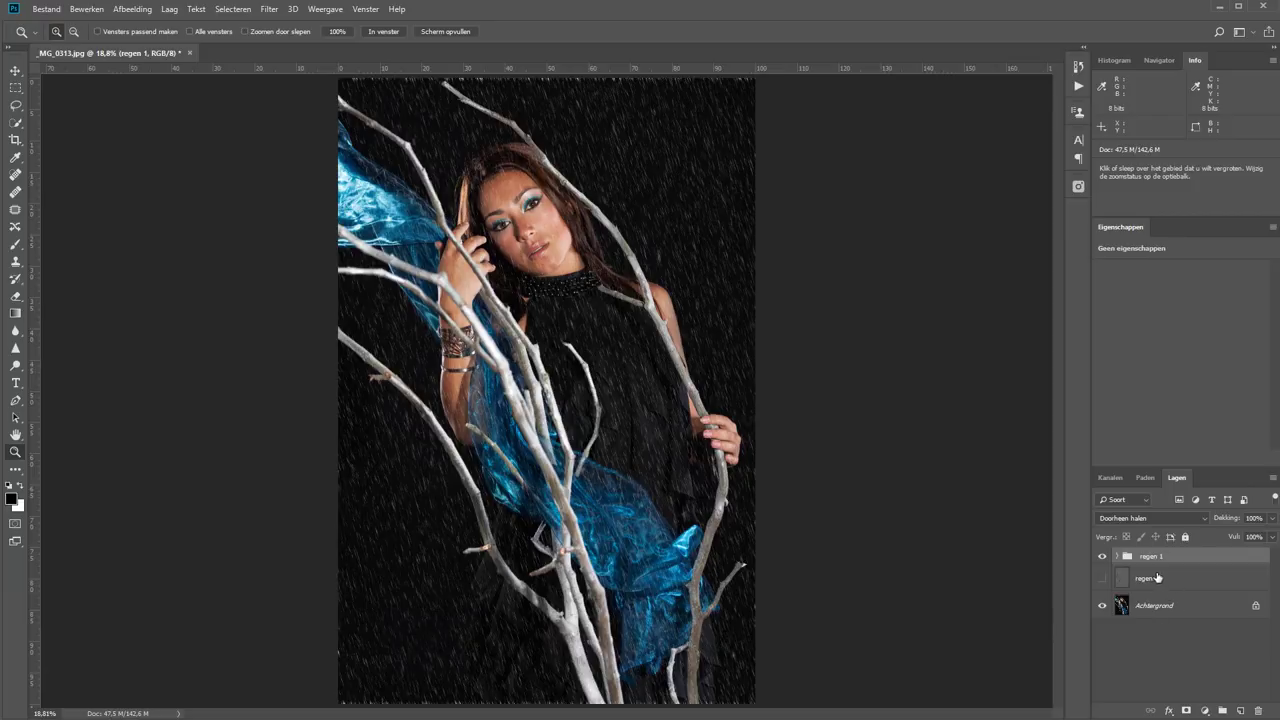
pyautogui.moveTo(1178, 584); pyautogui.dragTo(1187, 547)
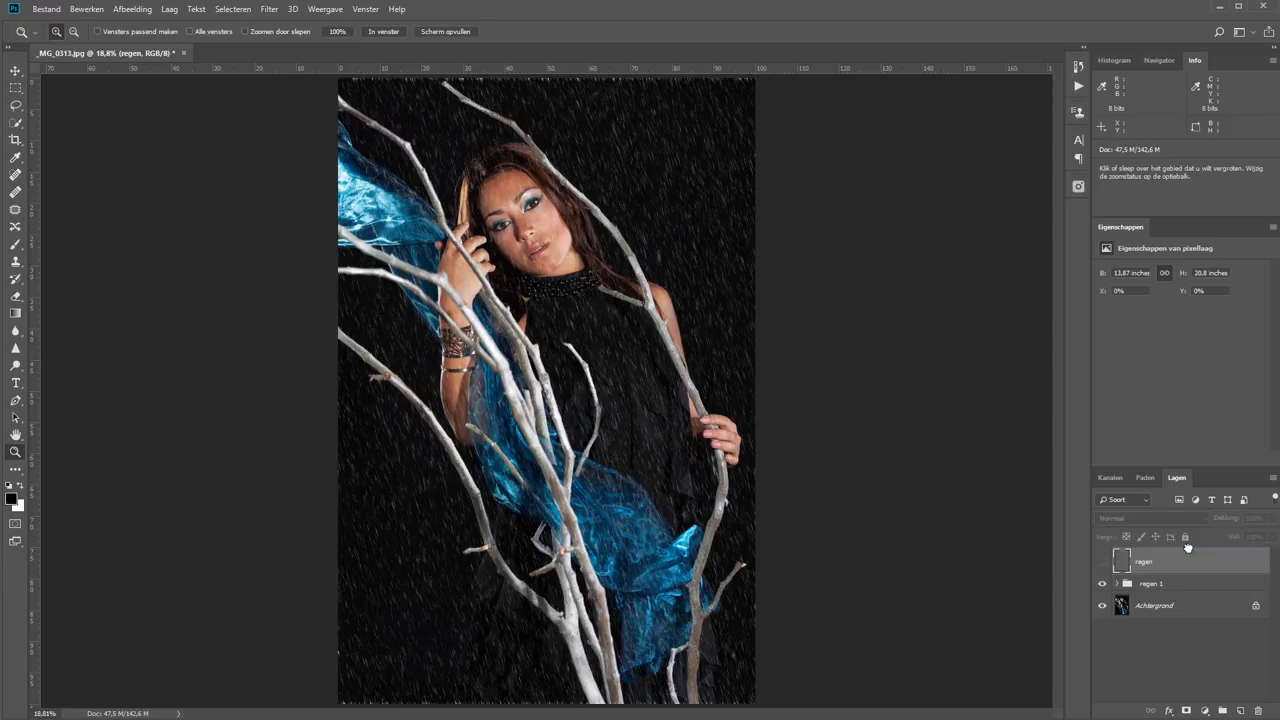
# Make the regen noise layer visible and convert it to a smart object
pyautogui.click(1103, 562)
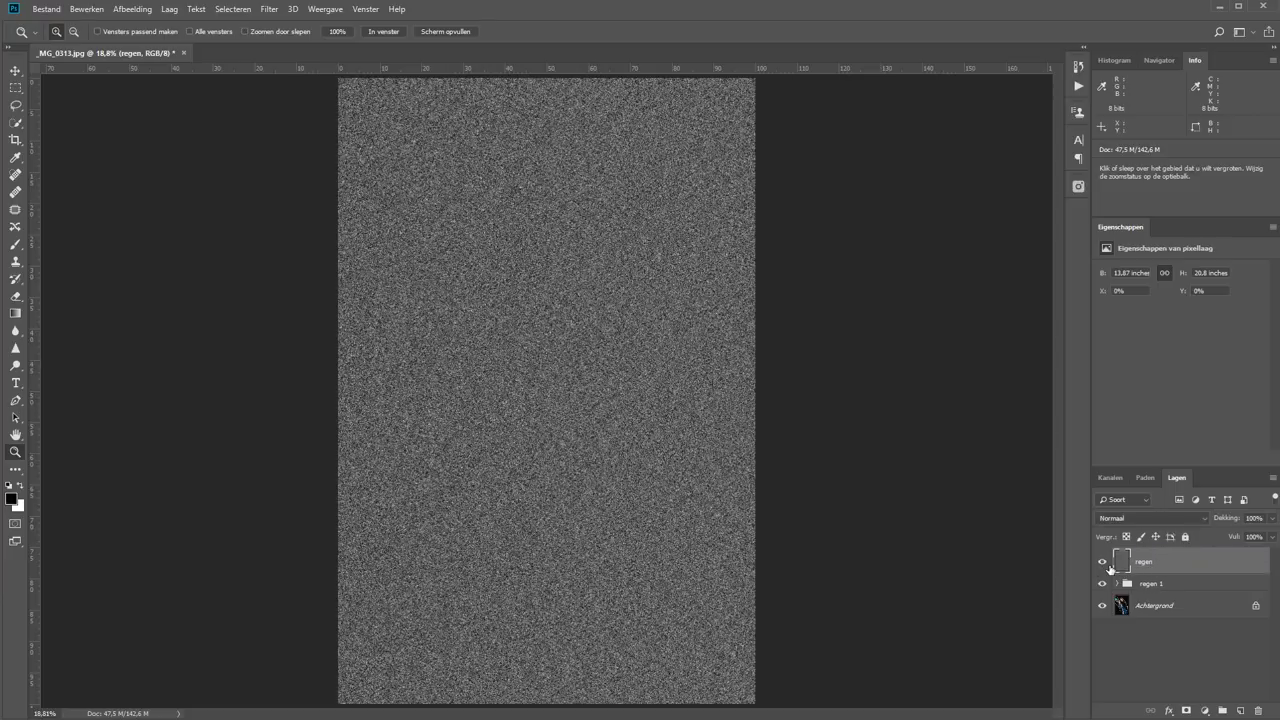
pyautogui.rightClick(1182, 566)
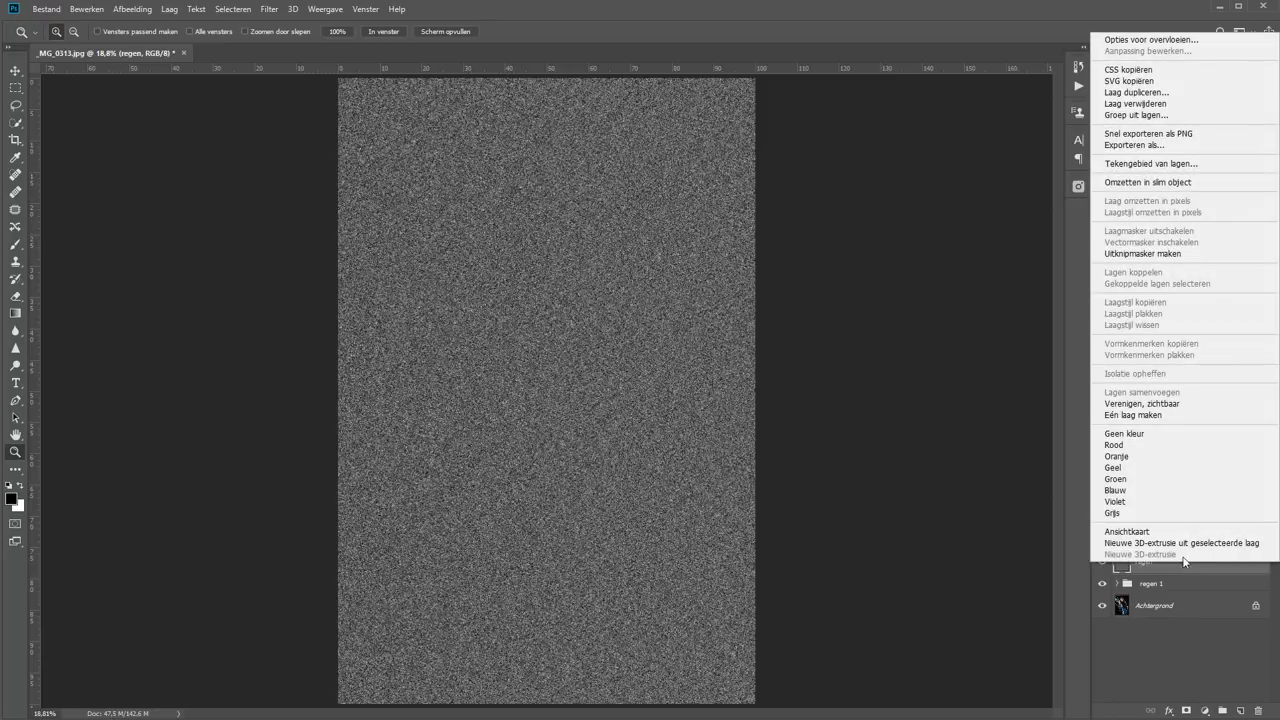
pyautogui.click(1130, 182)
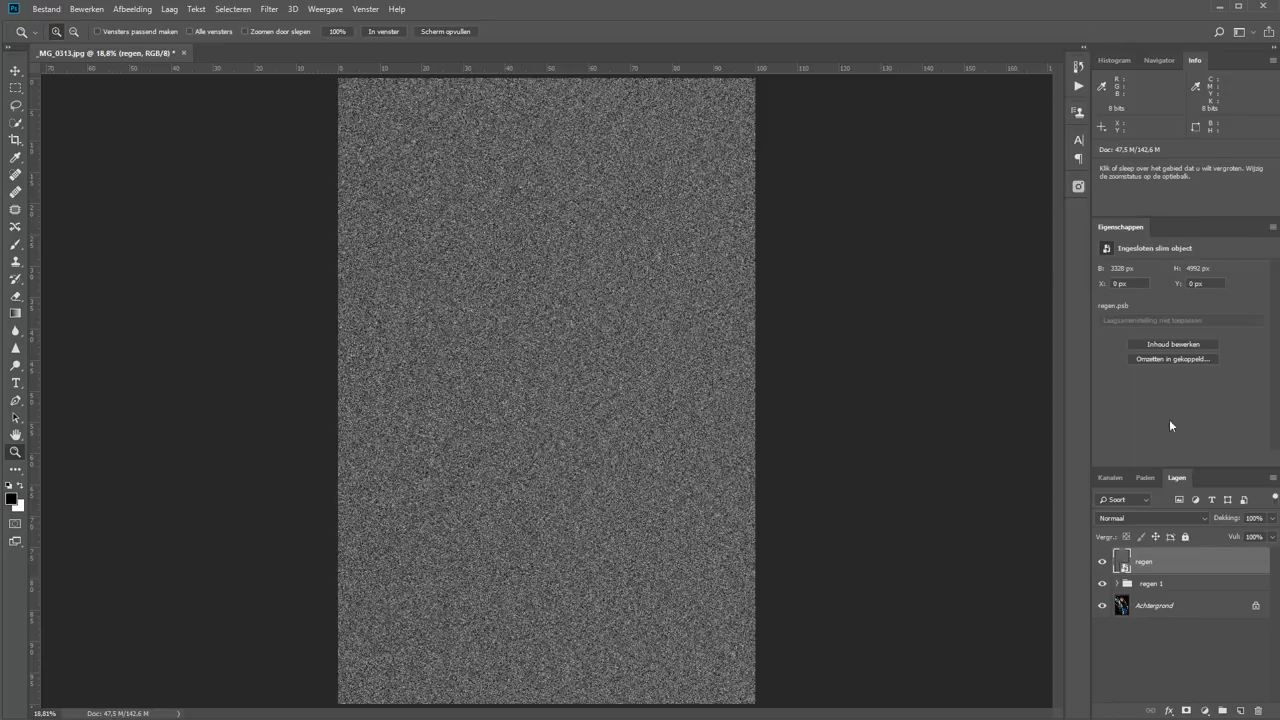
# Apply Motion Blur to regen with angle -81° and distance 124 pixels
pyautogui.click(270, 10)
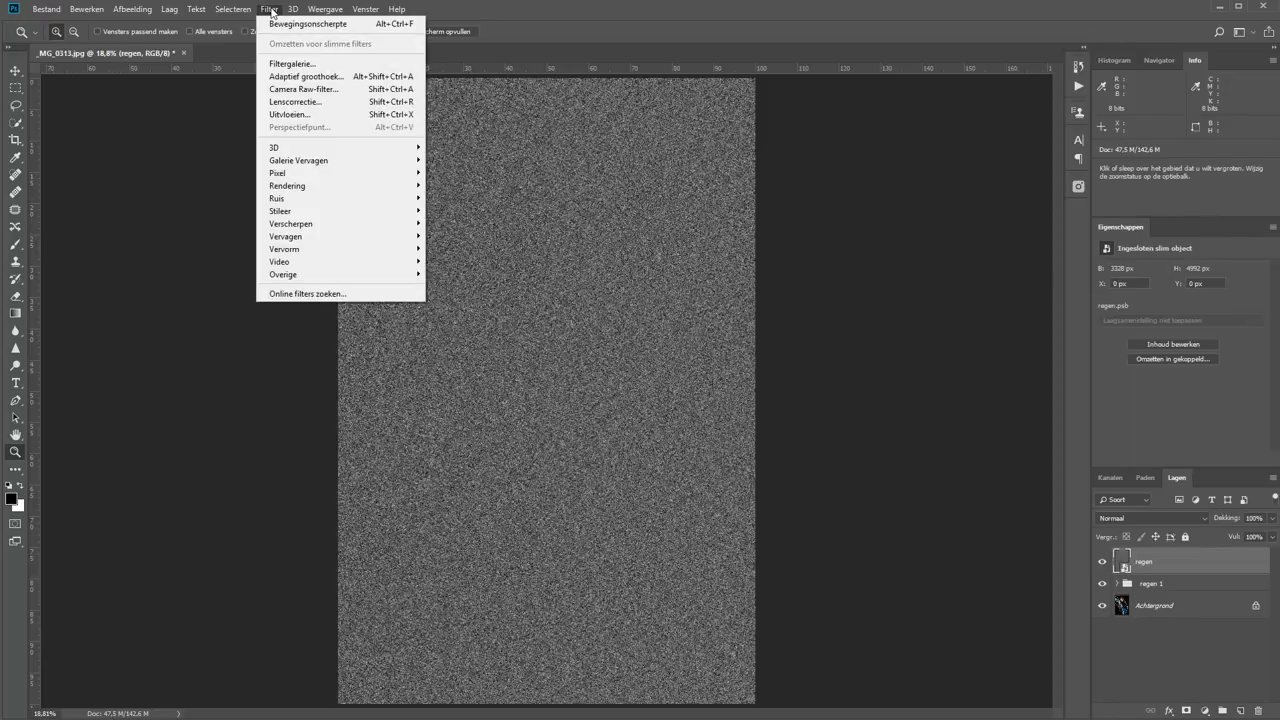
pyautogui.moveTo(340, 236)
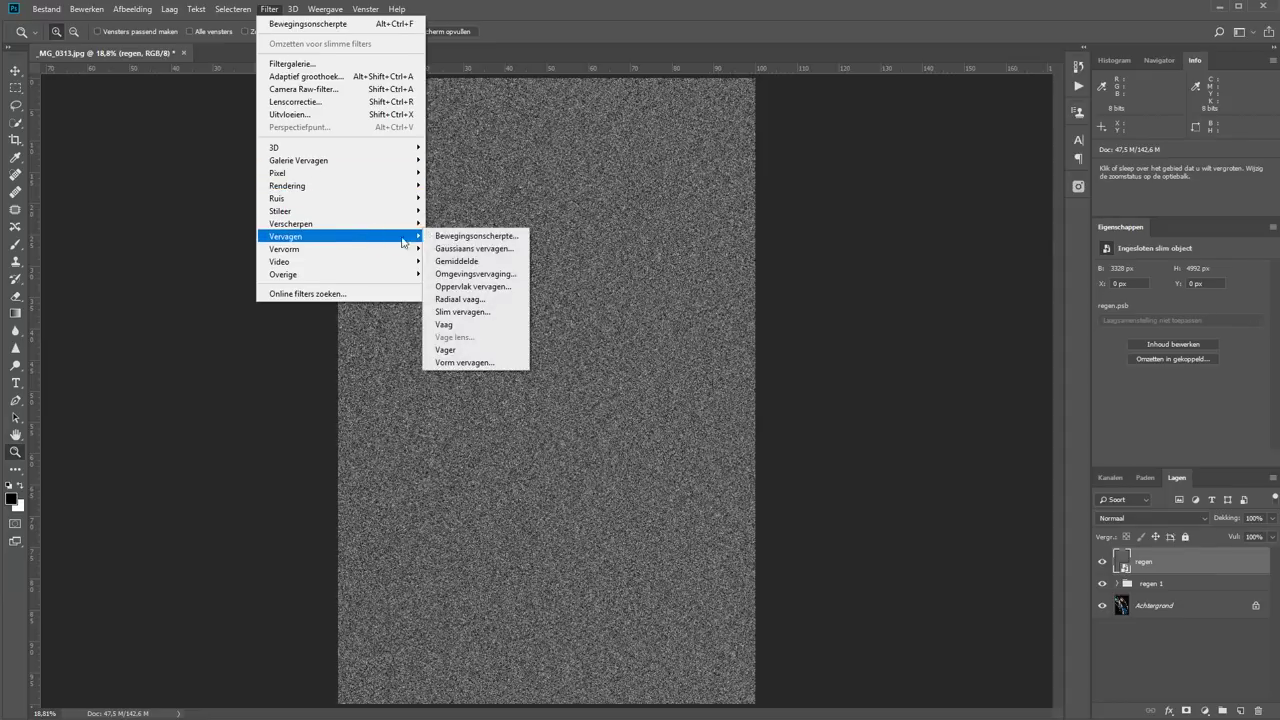
pyautogui.click(443, 236)
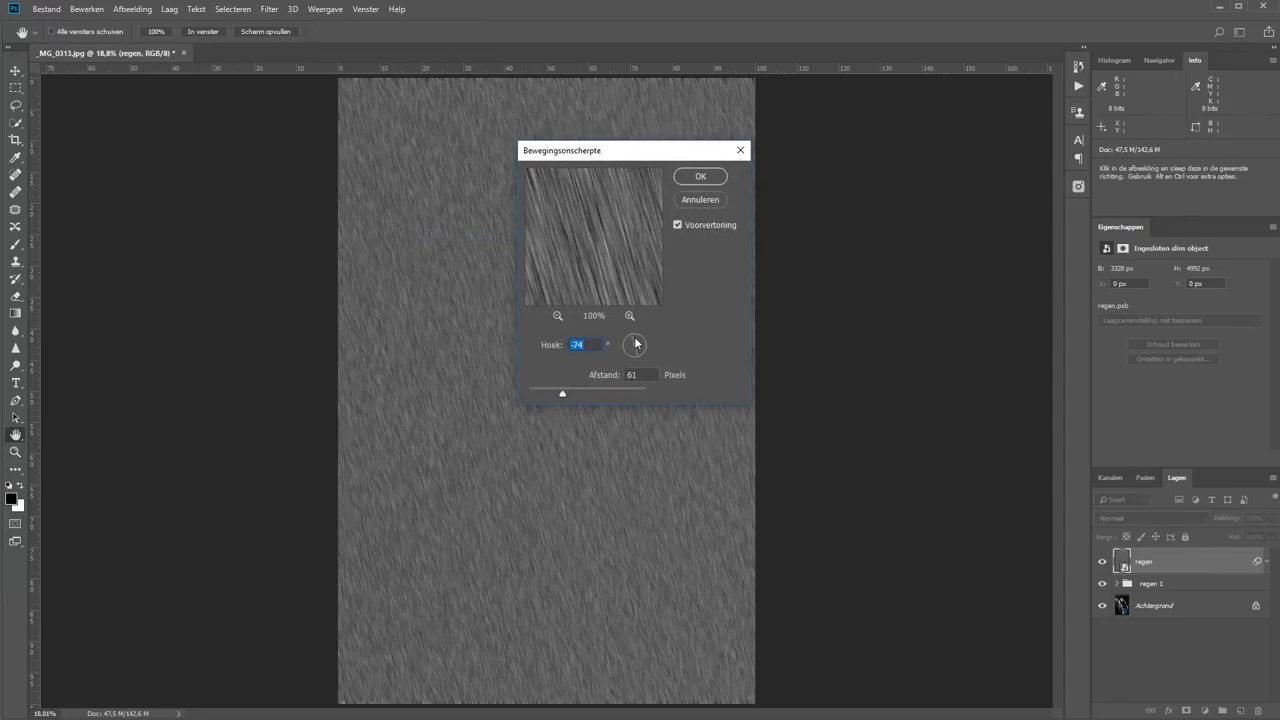
pyautogui.moveTo(635, 343); pyautogui.dragTo(636, 355)
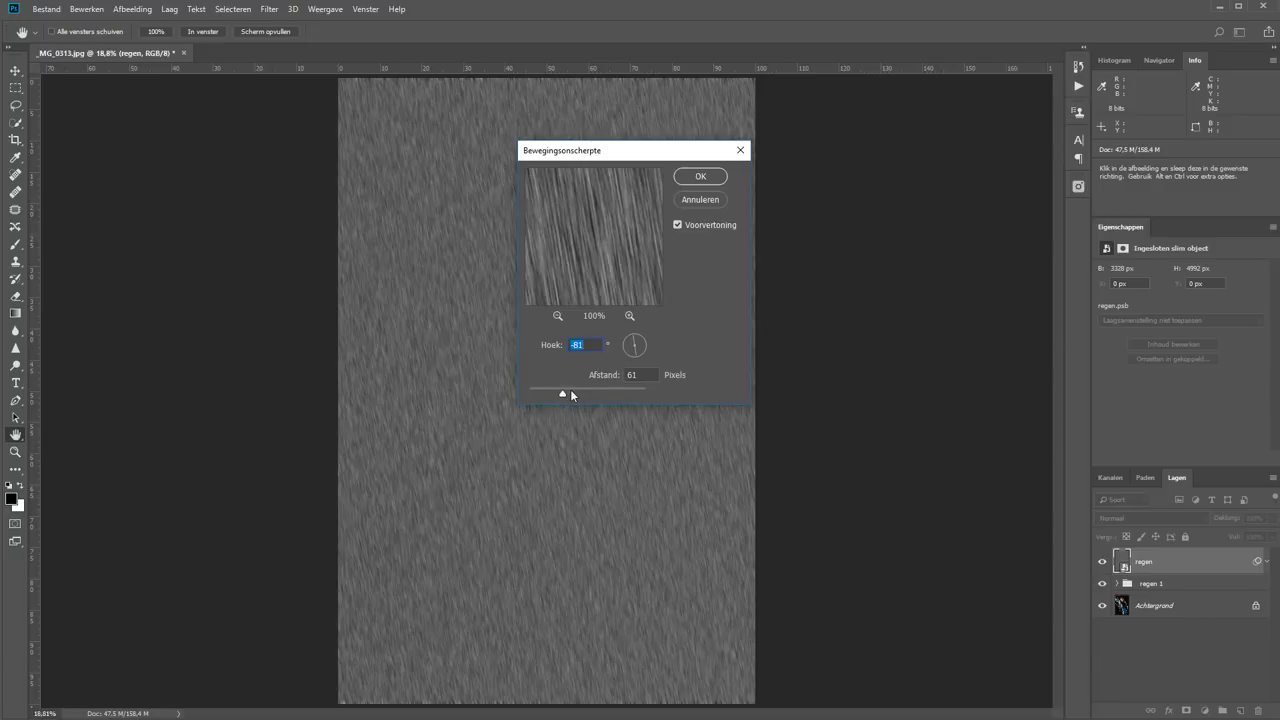
pyautogui.click(571, 392)
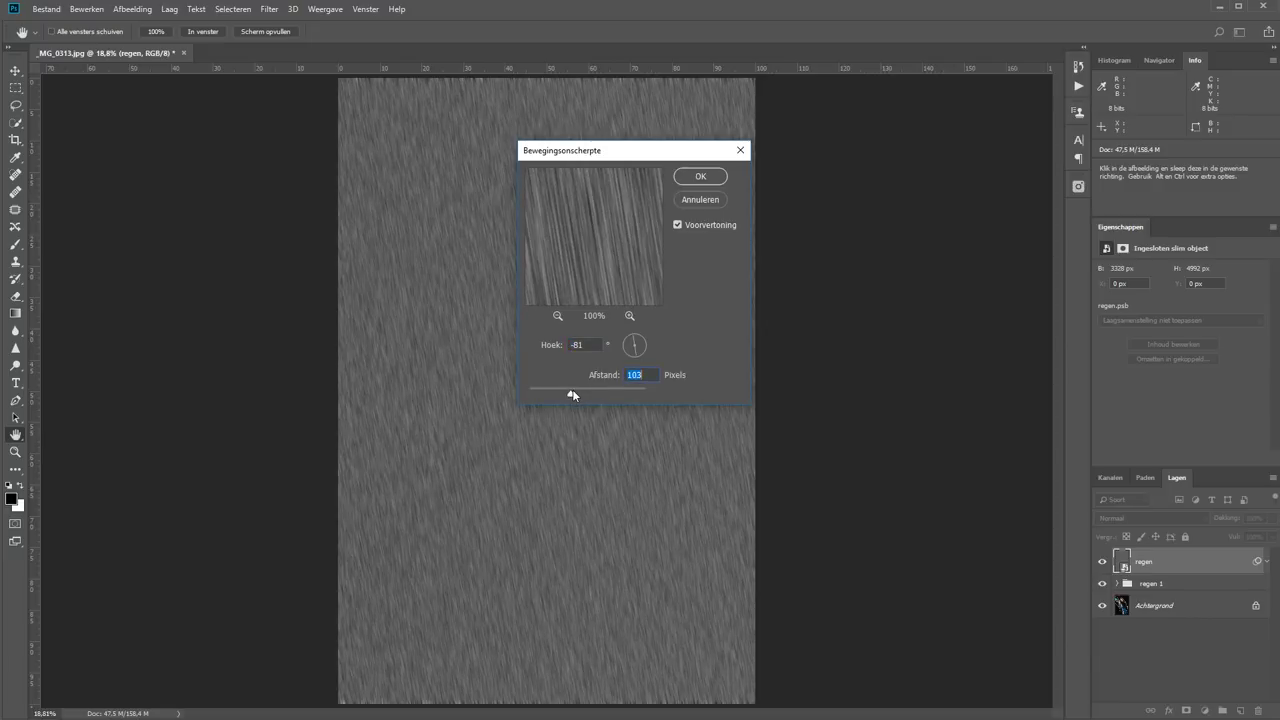
pyautogui.click(703, 177)
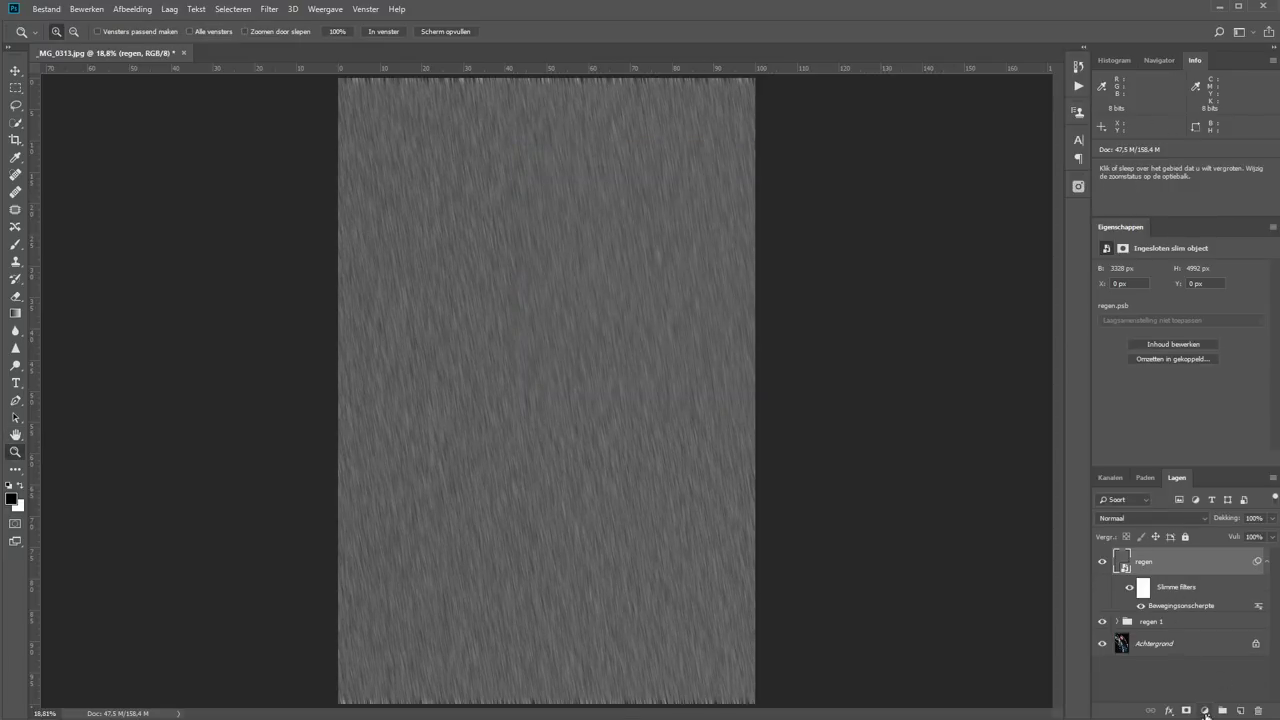
# Blend regen with Bleken and clip a second Levels raising its black point to 107
pyautogui.click(1143, 518)
pyautogui.click(1115, 297)
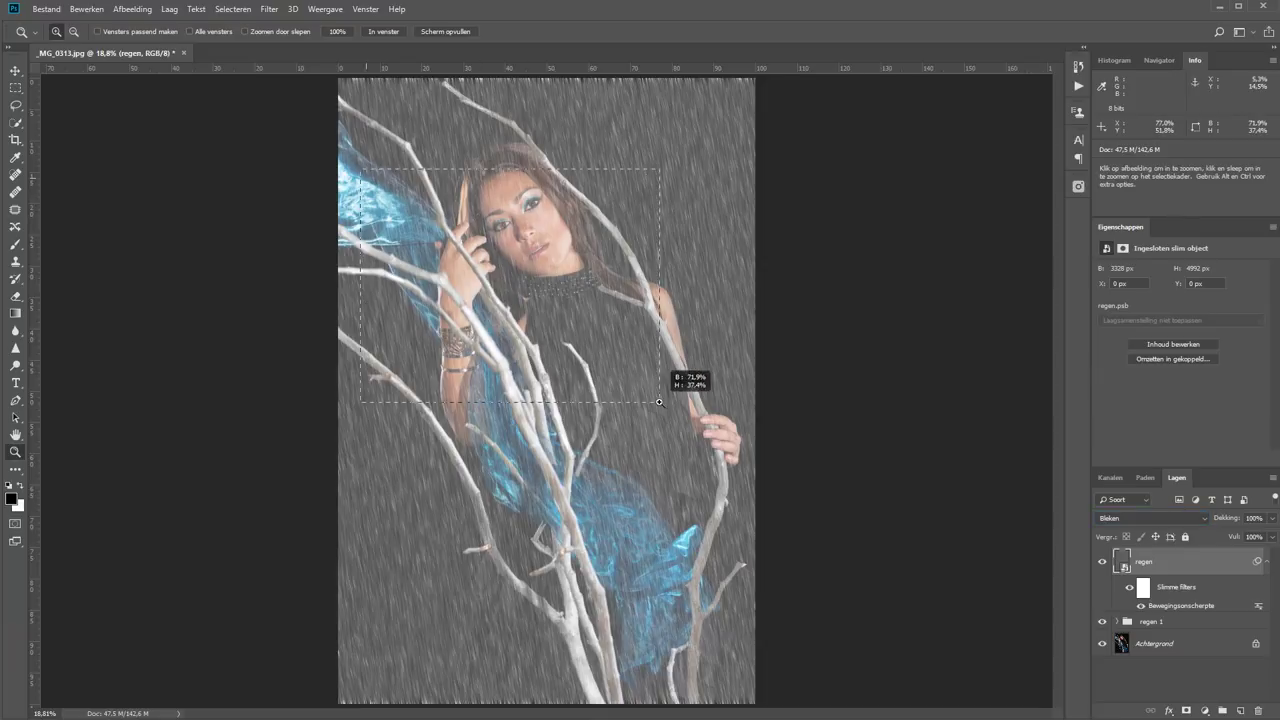
pyautogui.moveTo(490, 234); pyautogui.dragTo(694, 424)
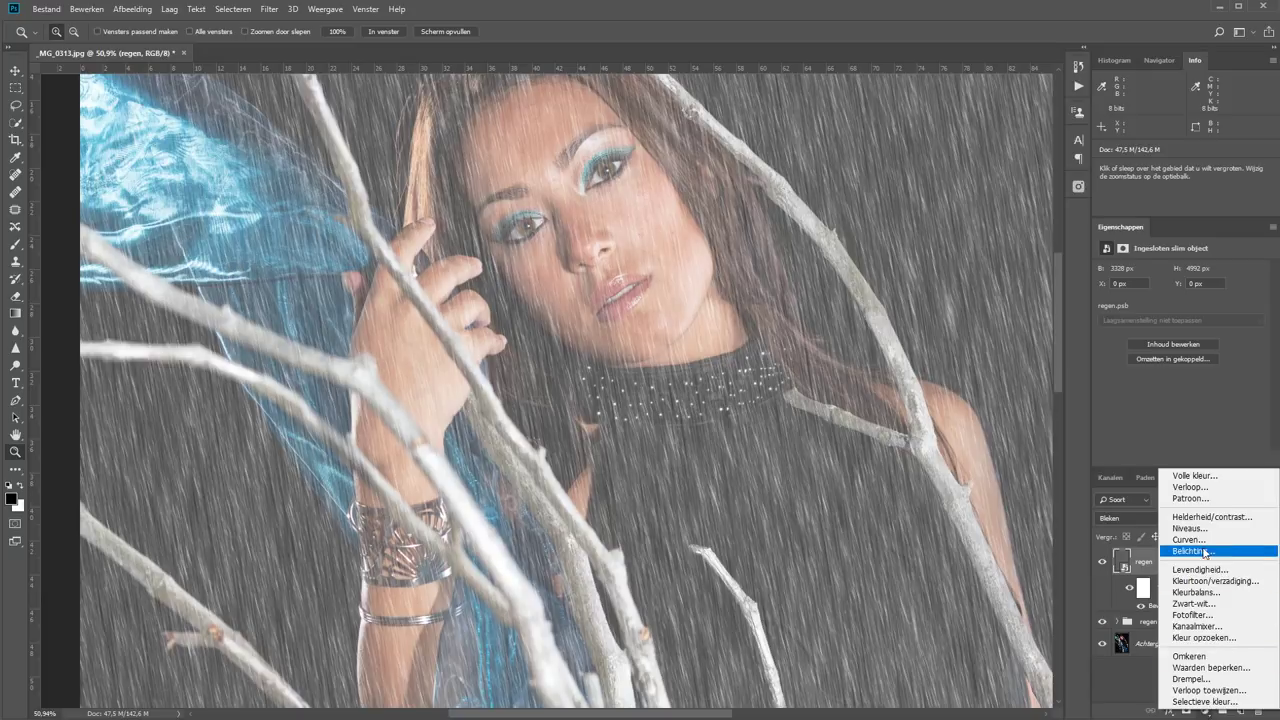
pyautogui.click(1200, 528)
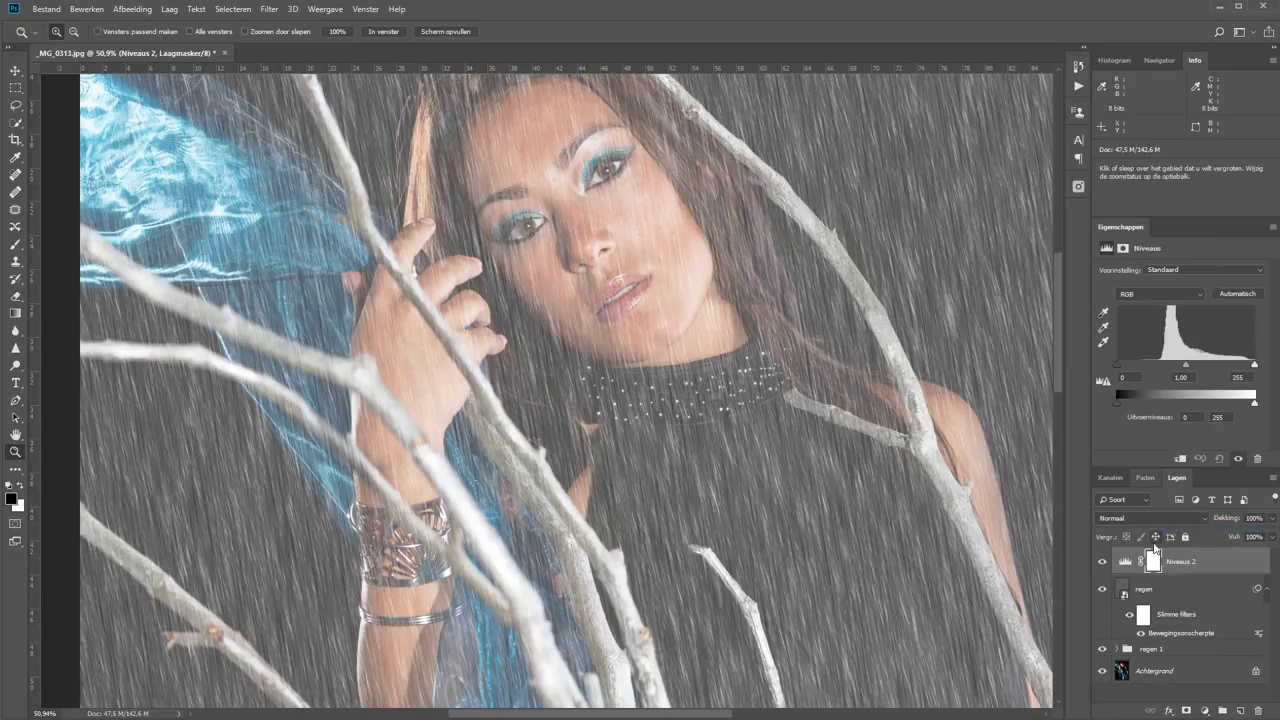
pyautogui.keyDown('alt'); pyautogui.click(1188, 570); pyautogui.keyUp('alt')
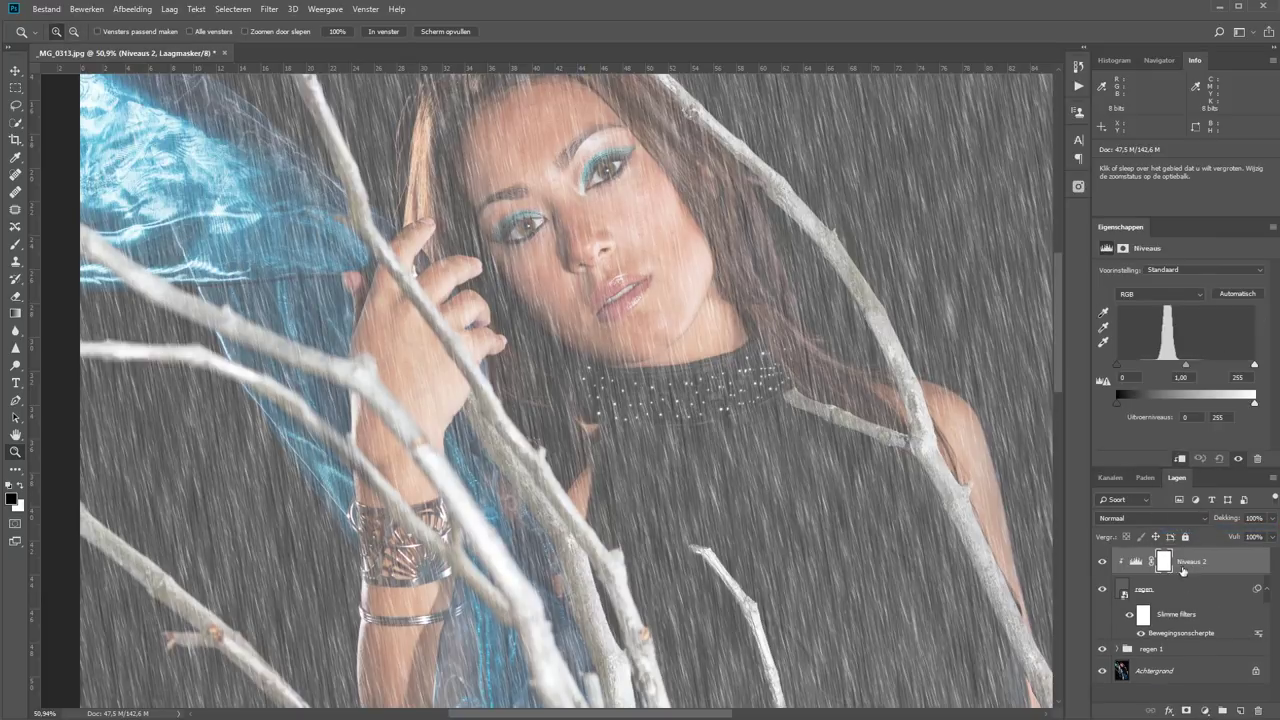
pyautogui.moveTo(1117, 365); pyautogui.dragTo(1169, 366)
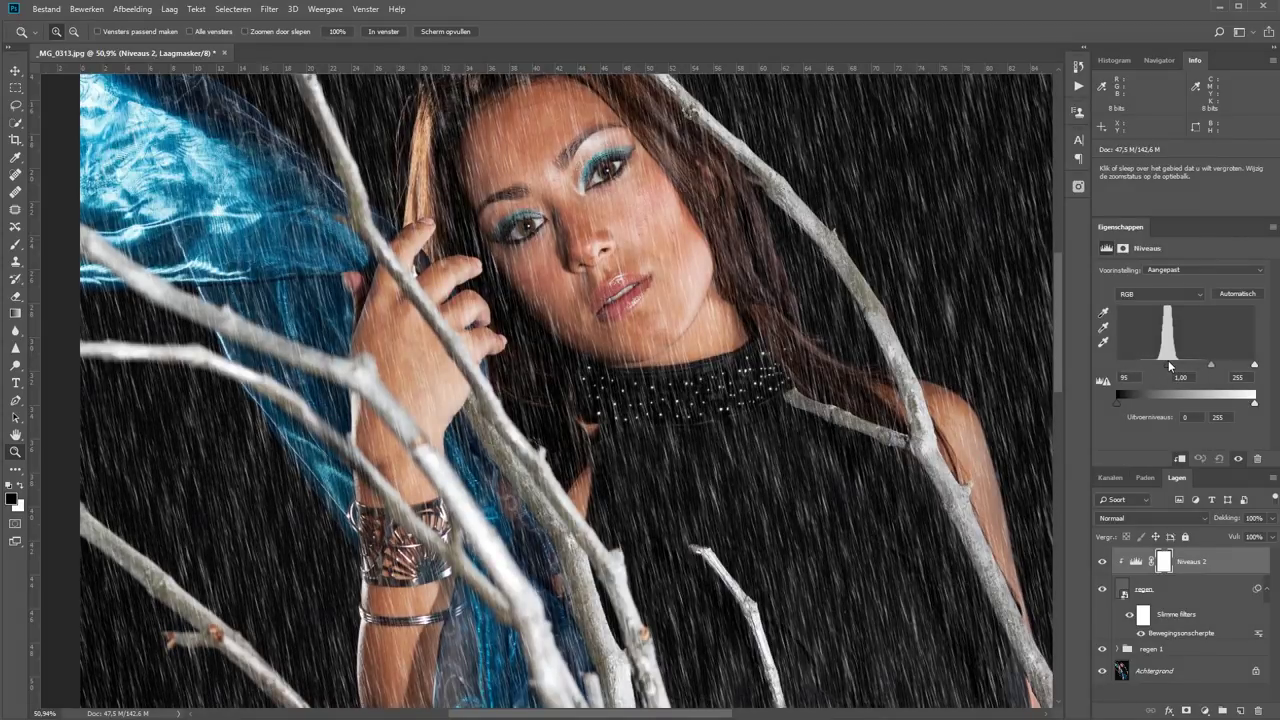
pyautogui.moveTo(1255, 365); pyautogui.dragTo(1174, 366)
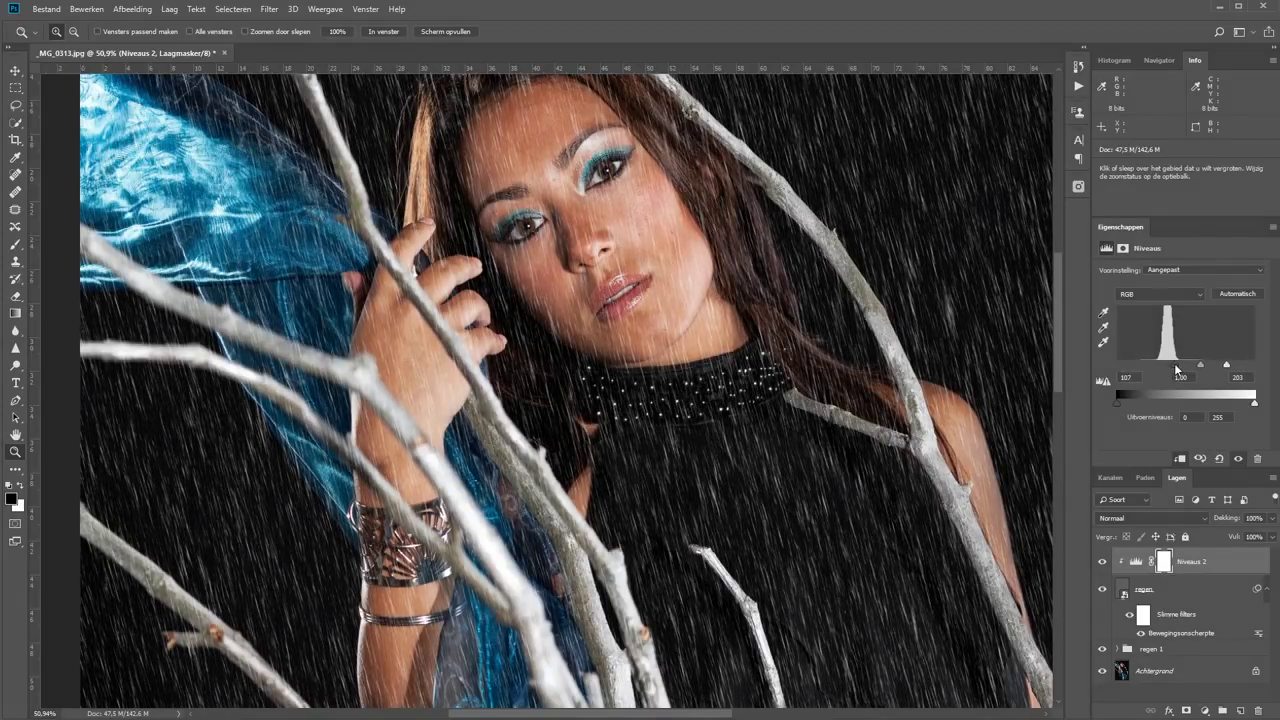
# Group the regen layer with its Levels adjustment into a group named 'regen 2'
pyautogui.click(390, 33)
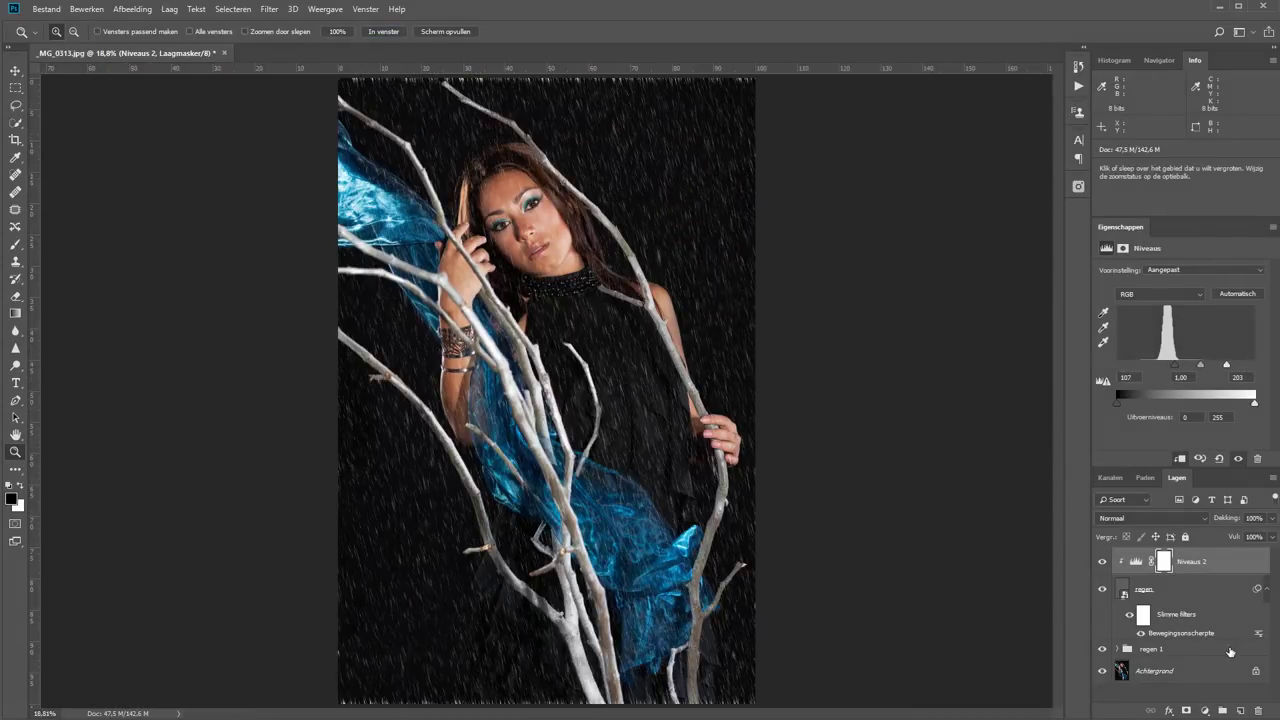
pyautogui.click(1184, 592)
pyautogui.hotkey('ctrl', 'g')
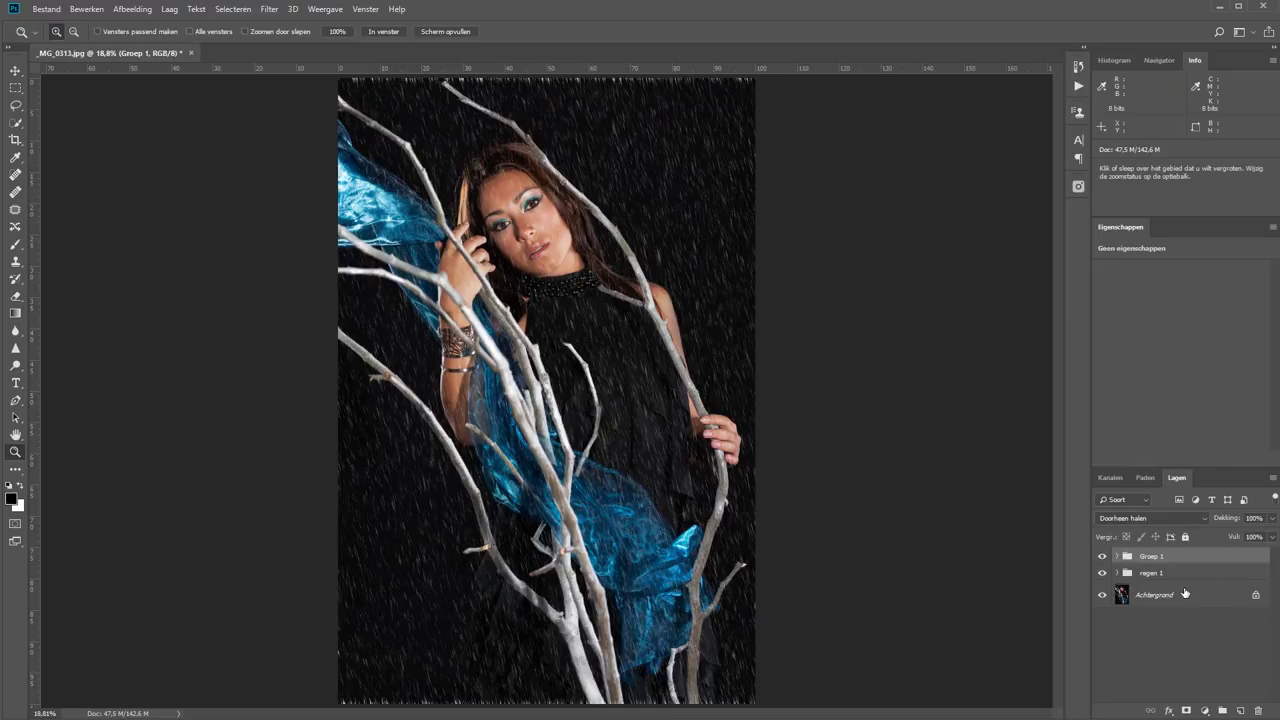
pyautogui.doubleClick(1151, 556)
pyautogui.write('regen 2')
pyautogui.press('Return')
# Zoom to the image top, expand regen 2, hide the regen 1 group, and select regen
pyautogui.click(538, 270)
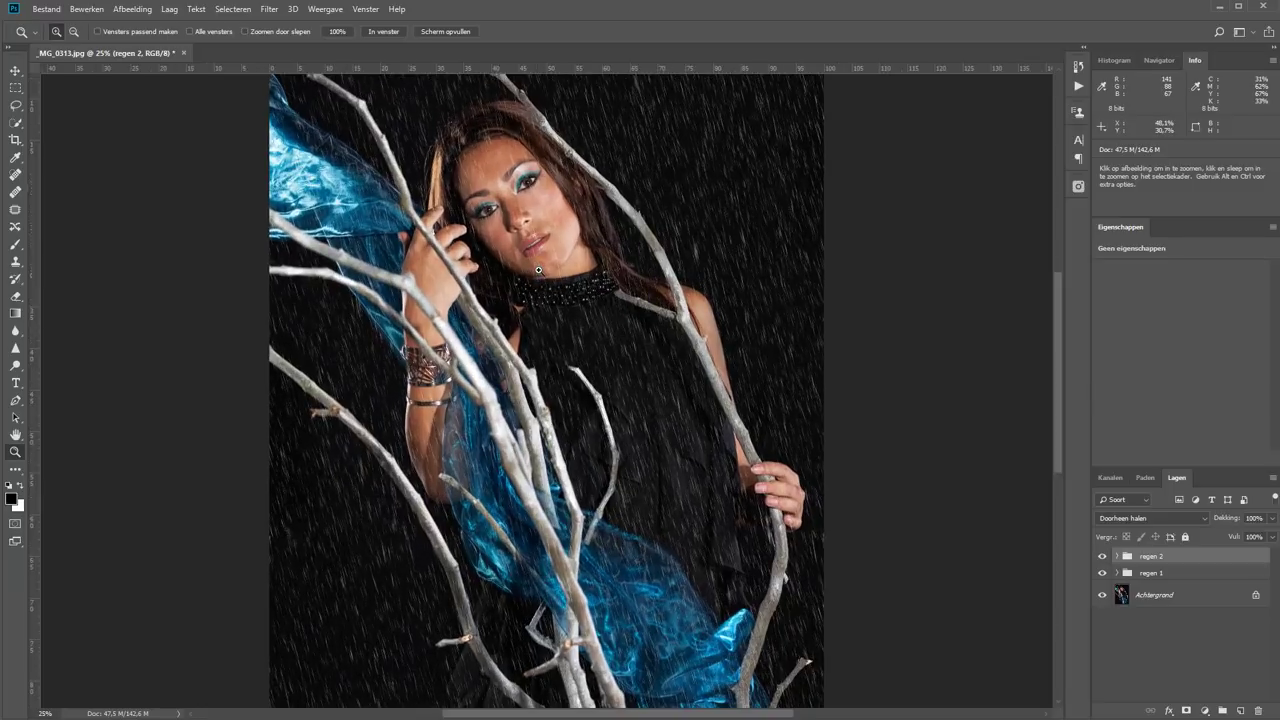
pyautogui.moveTo(618, 279); pyautogui.dragTo(640, 361)
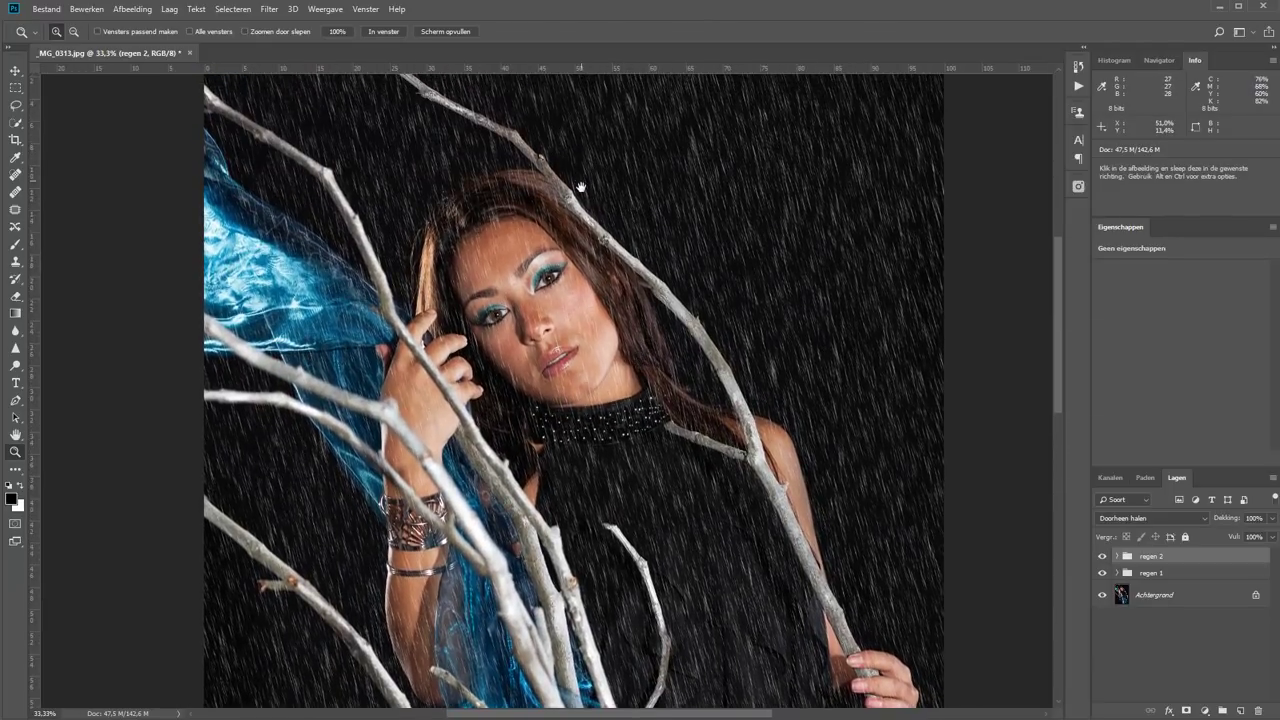
pyautogui.moveTo(580, 189); pyautogui.dragTo(575, 271)
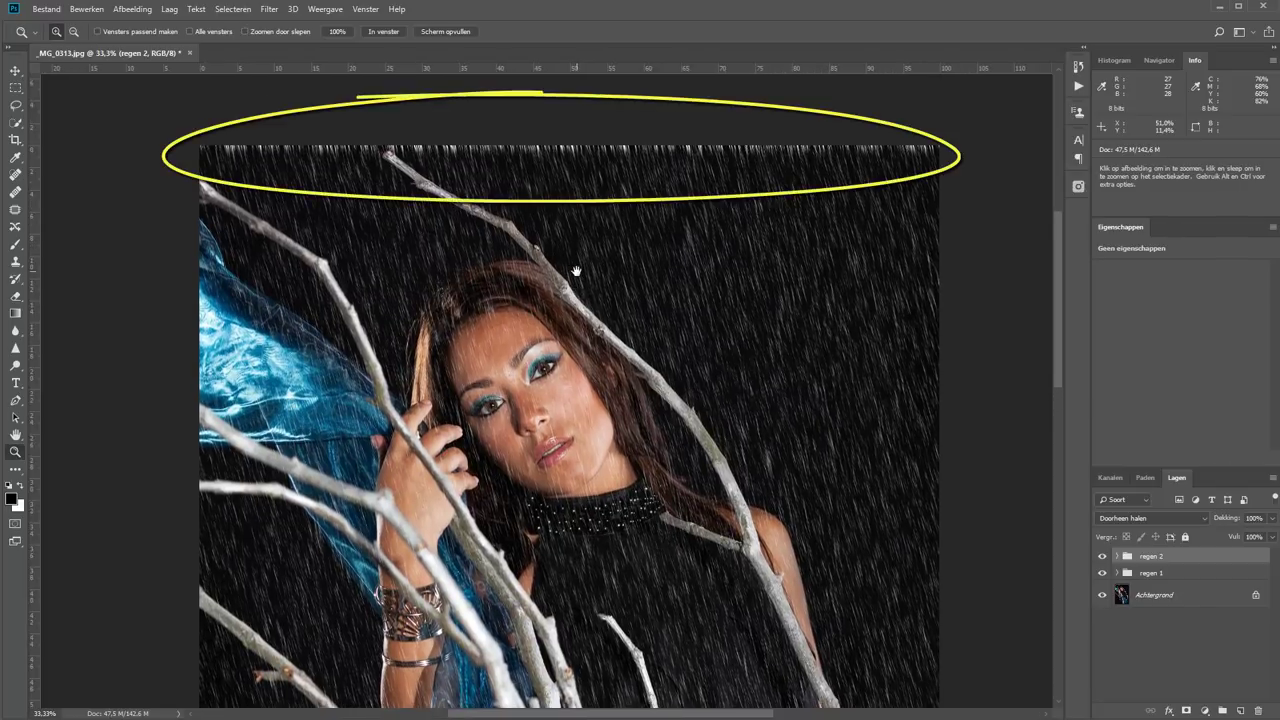
pyautogui.moveTo(561, 603)
pyautogui.mouseDown()
pyautogui.moveTo(548, 320)
pyautogui.moveTo(537, 603)
pyautogui.mouseUp()
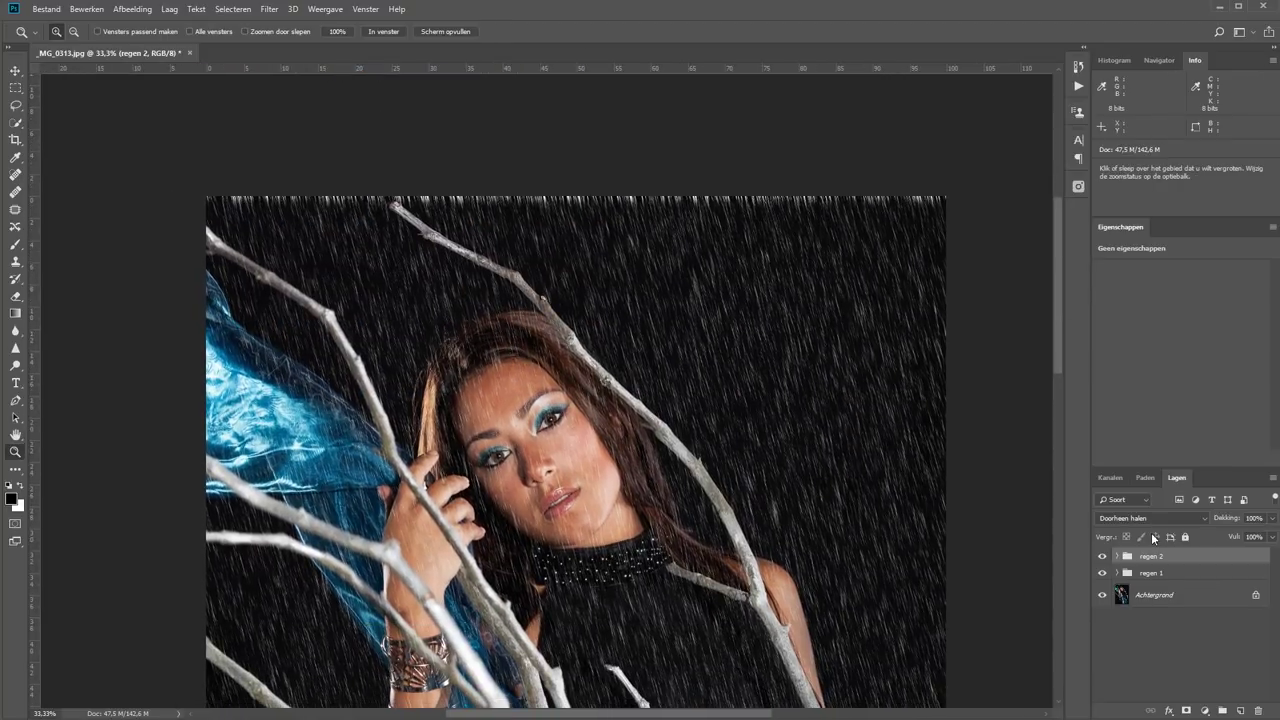
pyautogui.click(1117, 556)
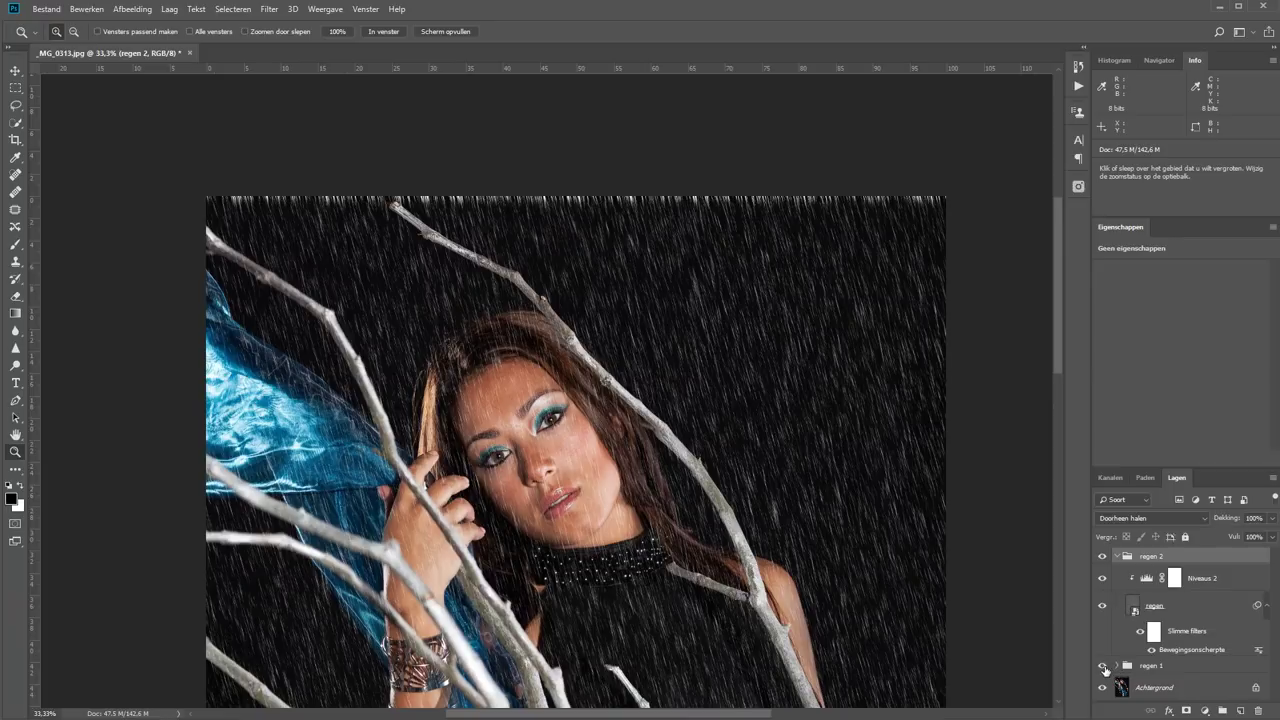
pyautogui.click(1103, 666)
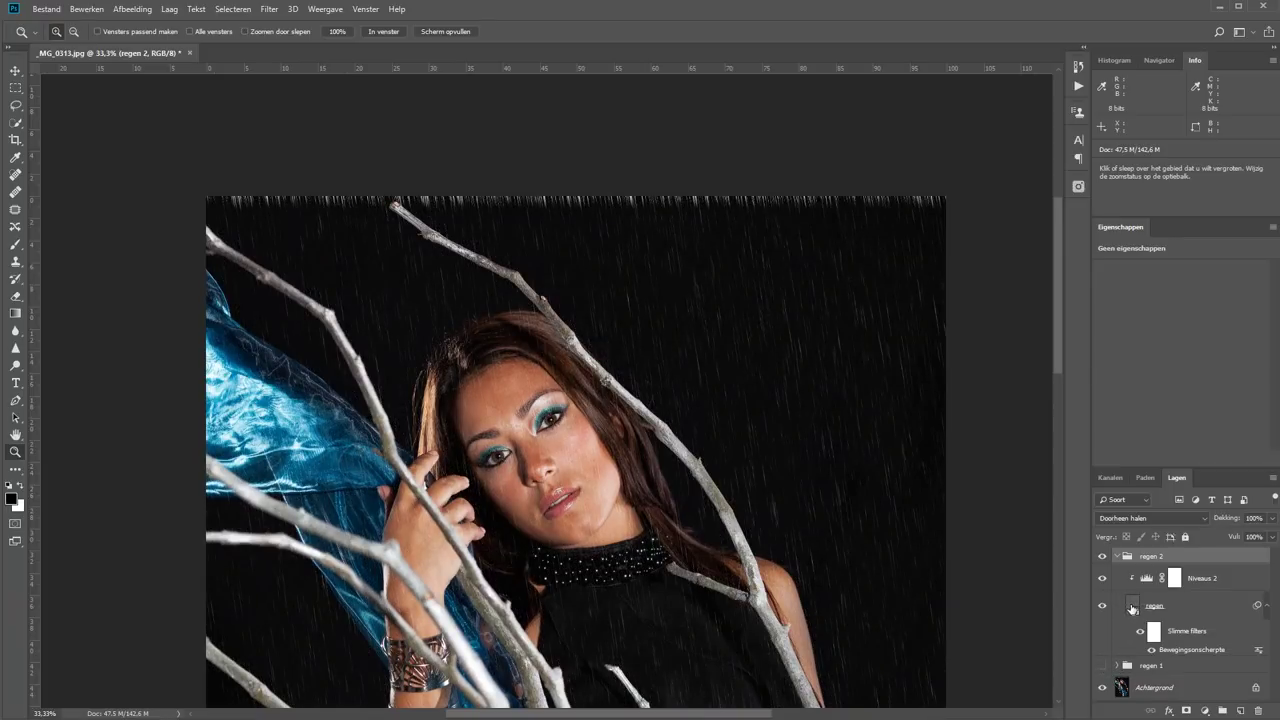
pyautogui.click(1132, 607)
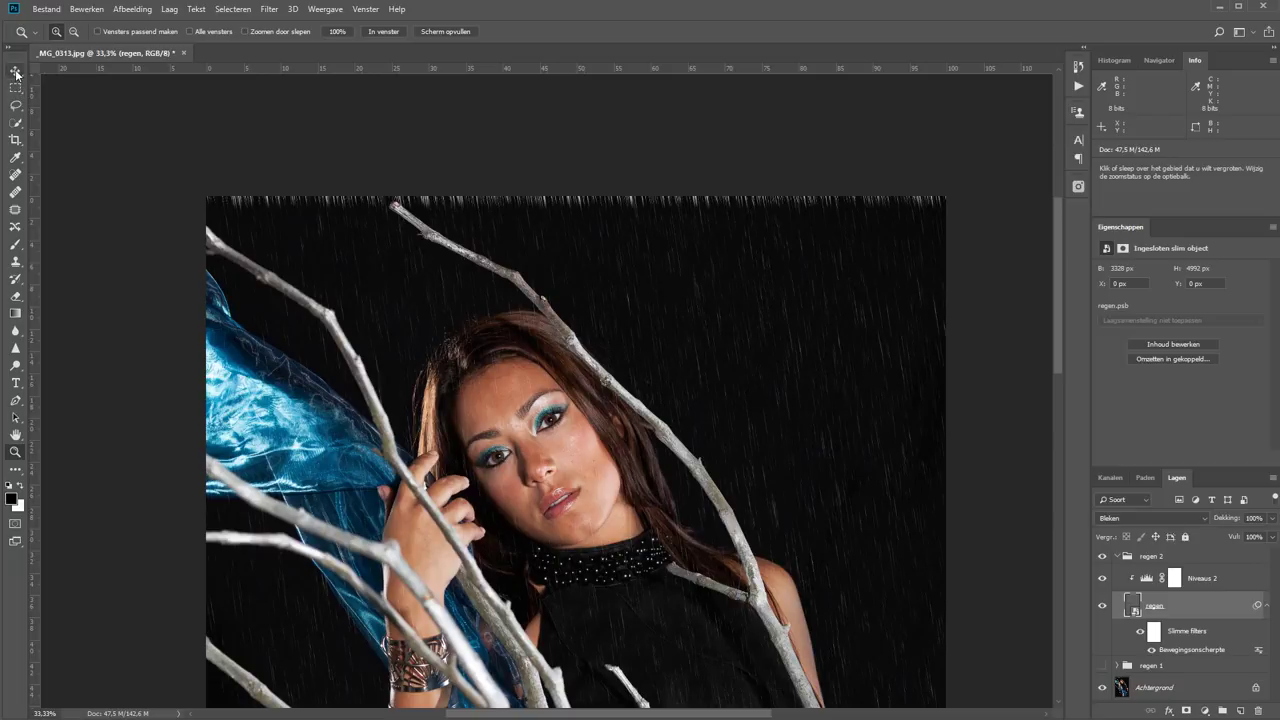
# Stretch the regen rain layer vertically to about 104.5% height past both edges
pyautogui.press('v')
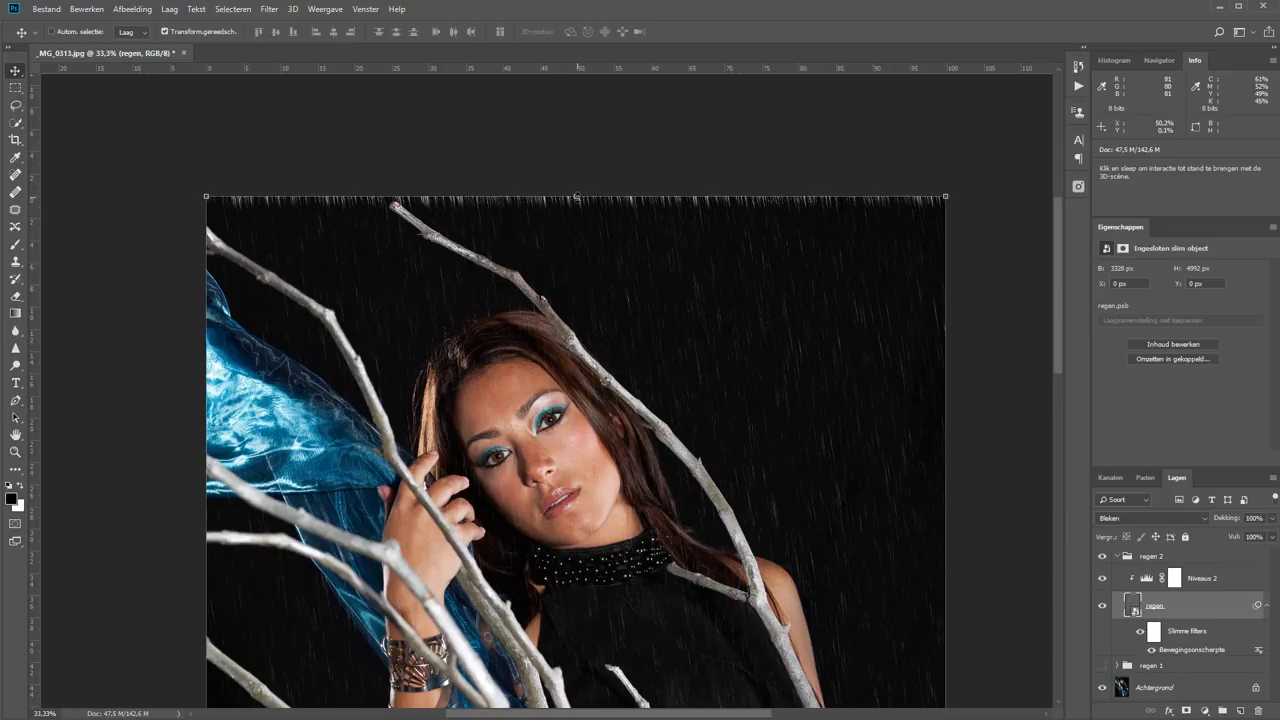
pyautogui.click(577, 196)
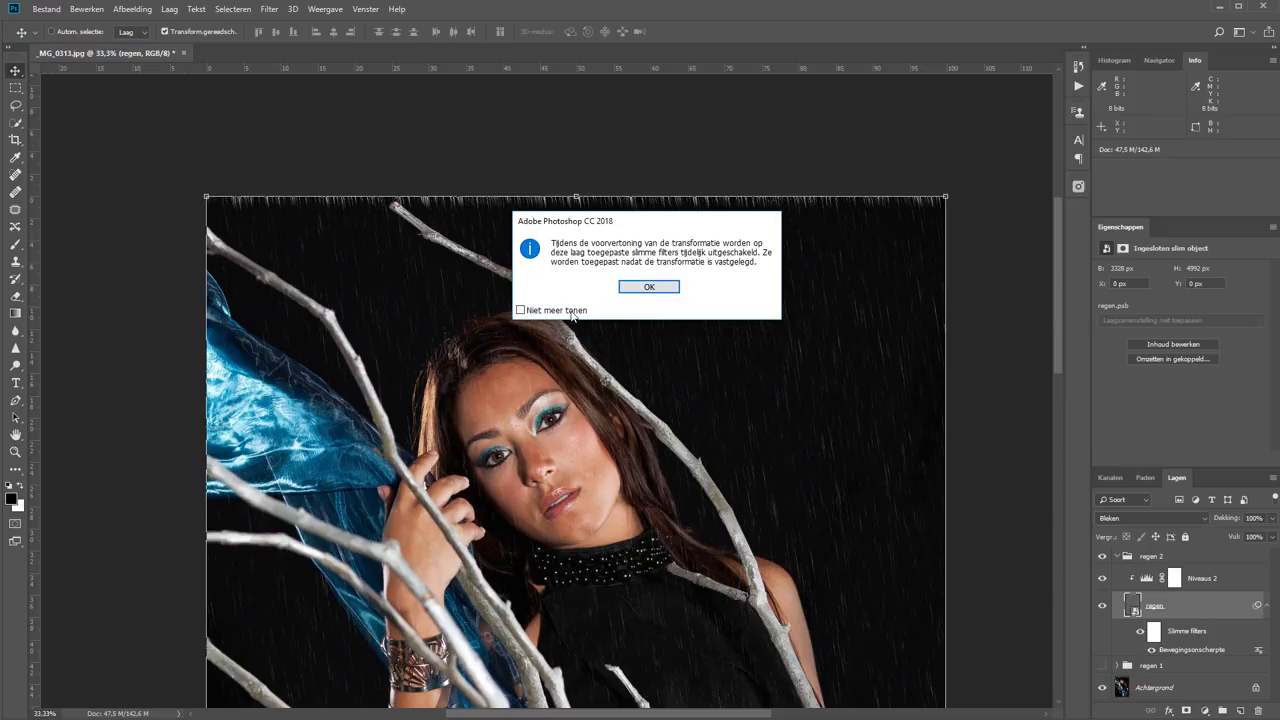
pyautogui.click(530, 311)
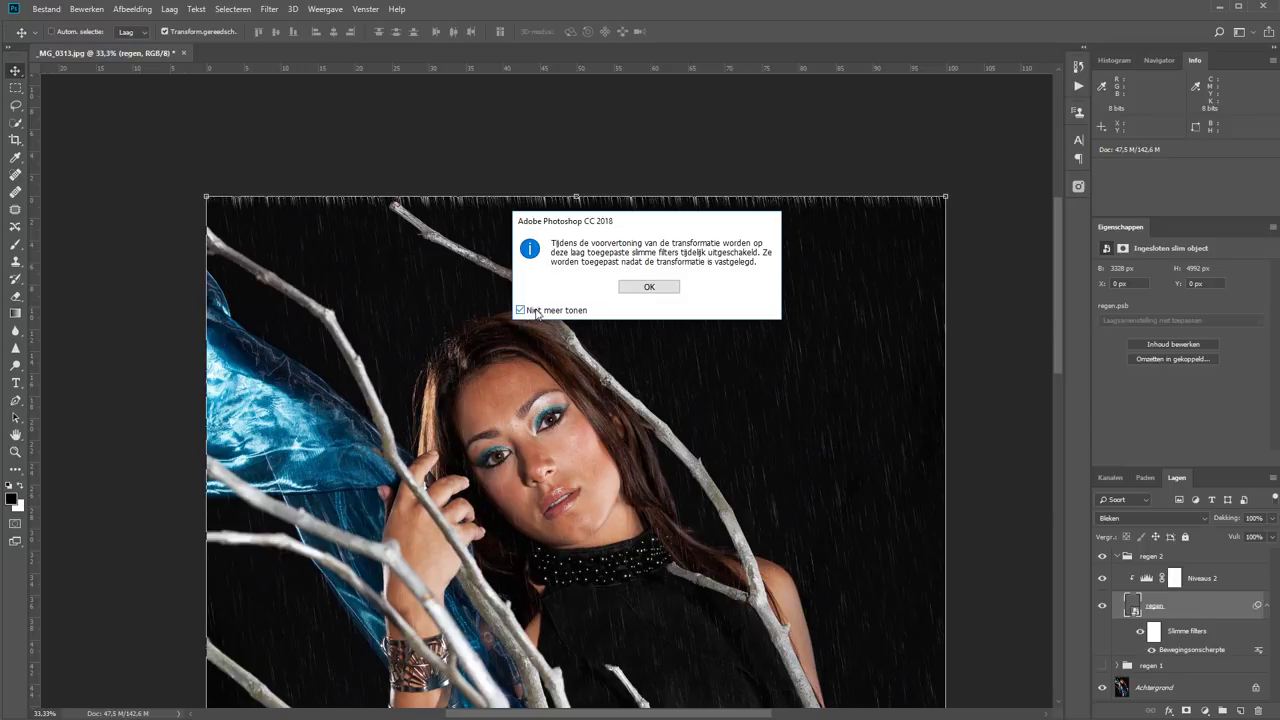
pyautogui.click(645, 287)
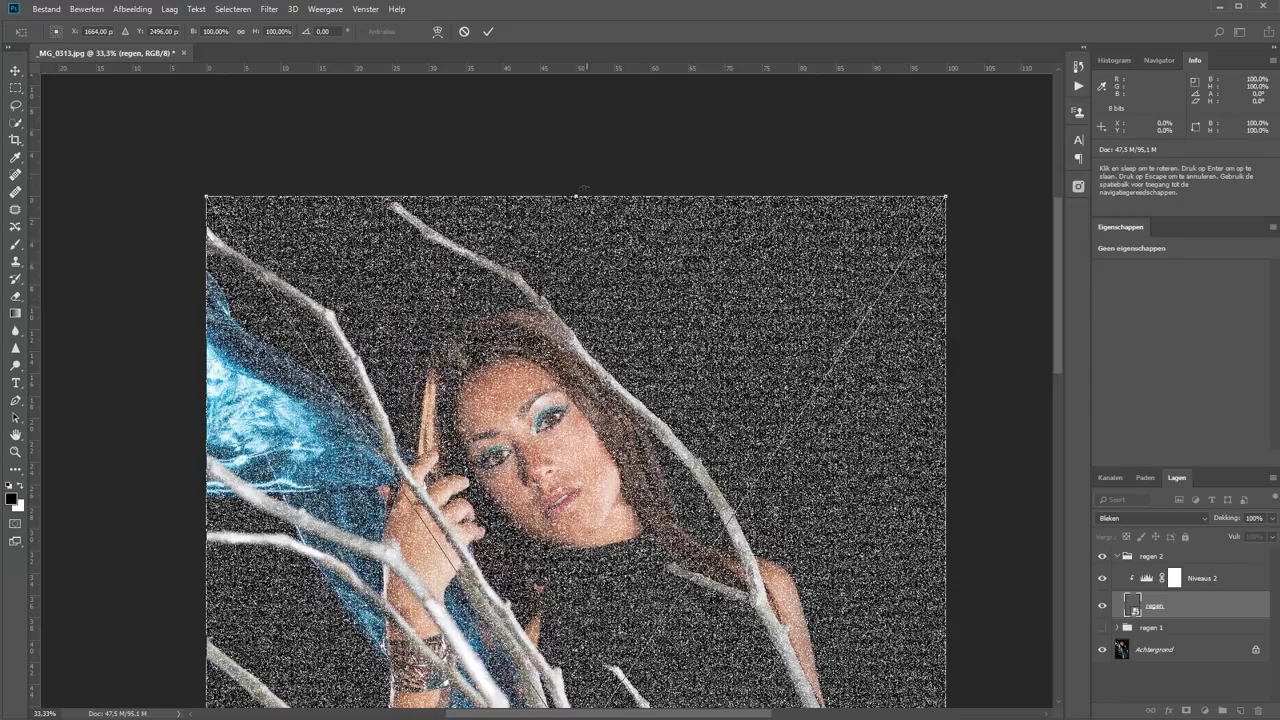
pyautogui.moveTo(576, 195); pyautogui.dragTo(576, 170)
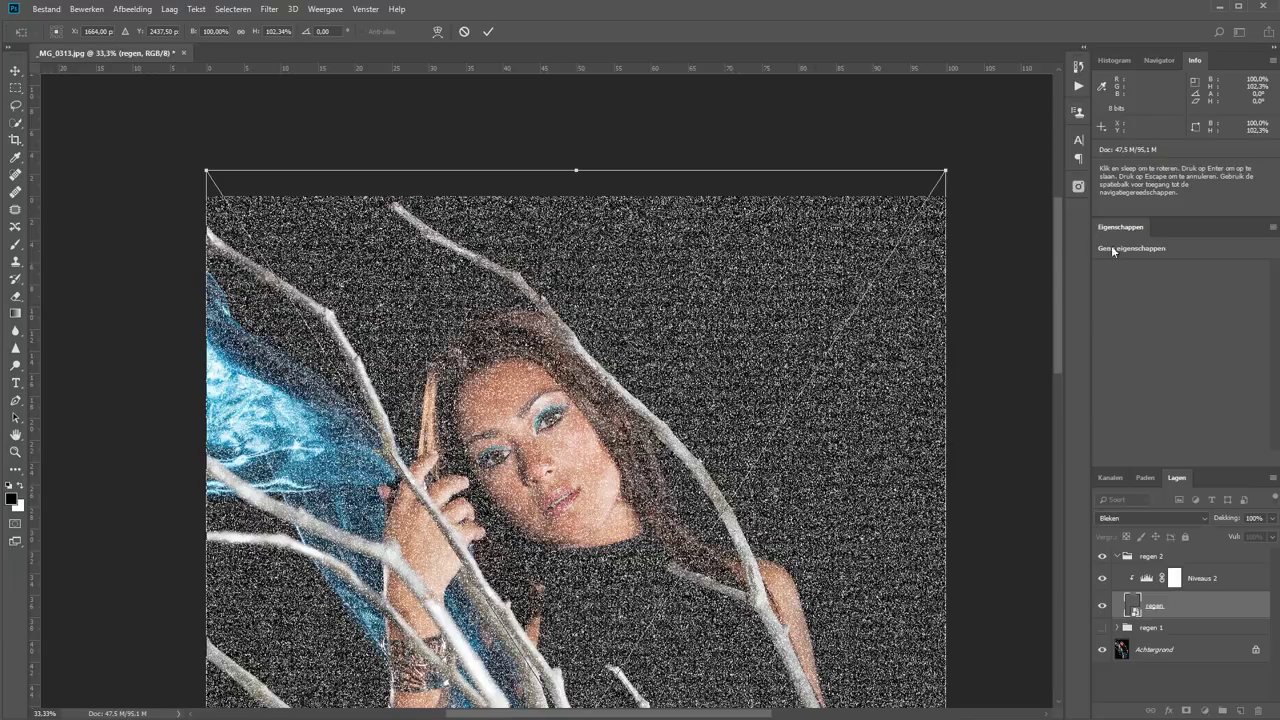
pyautogui.moveTo(1056, 248); pyautogui.dragTo(1018, 510)
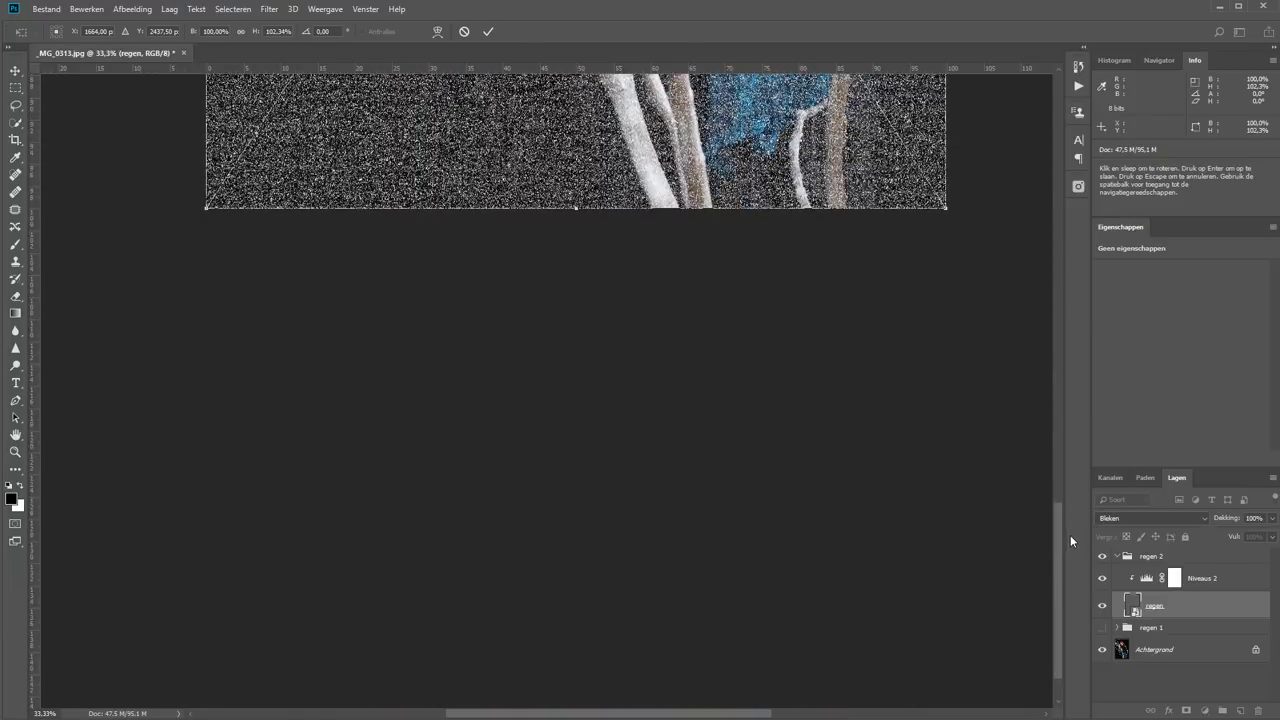
pyautogui.moveTo(576, 333); pyautogui.dragTo(576, 357)
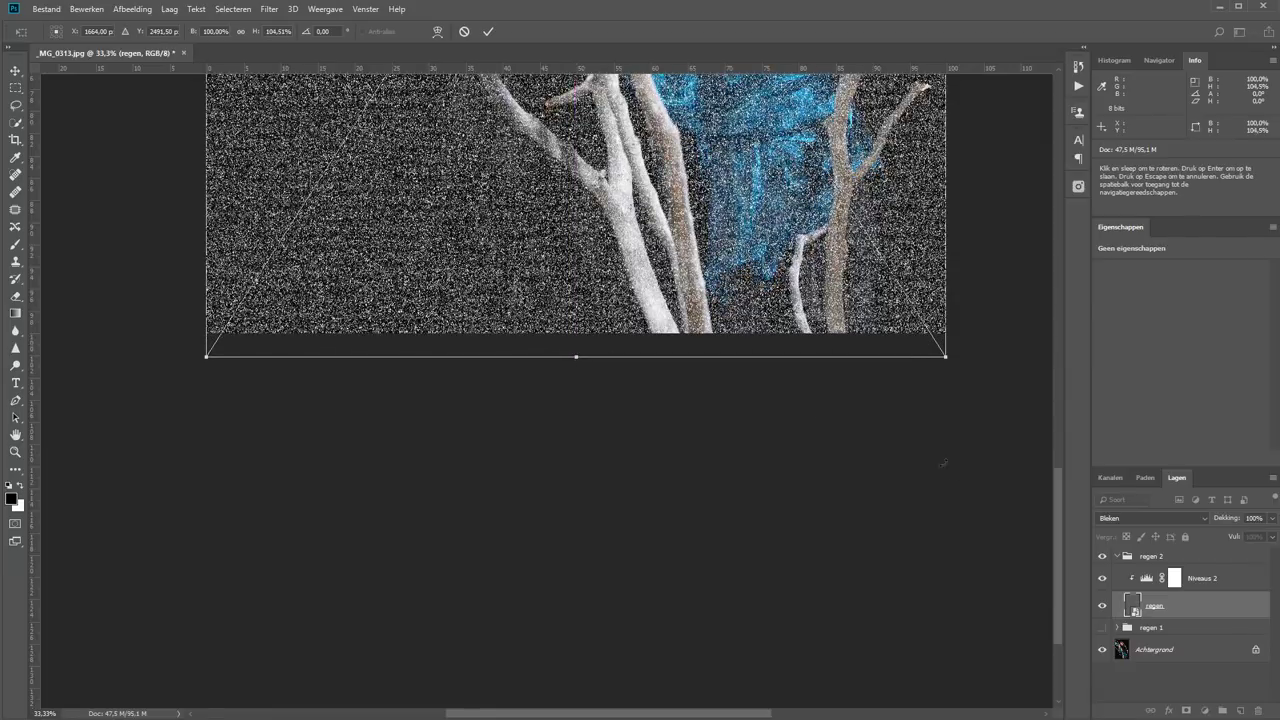
pyautogui.click(489, 33)
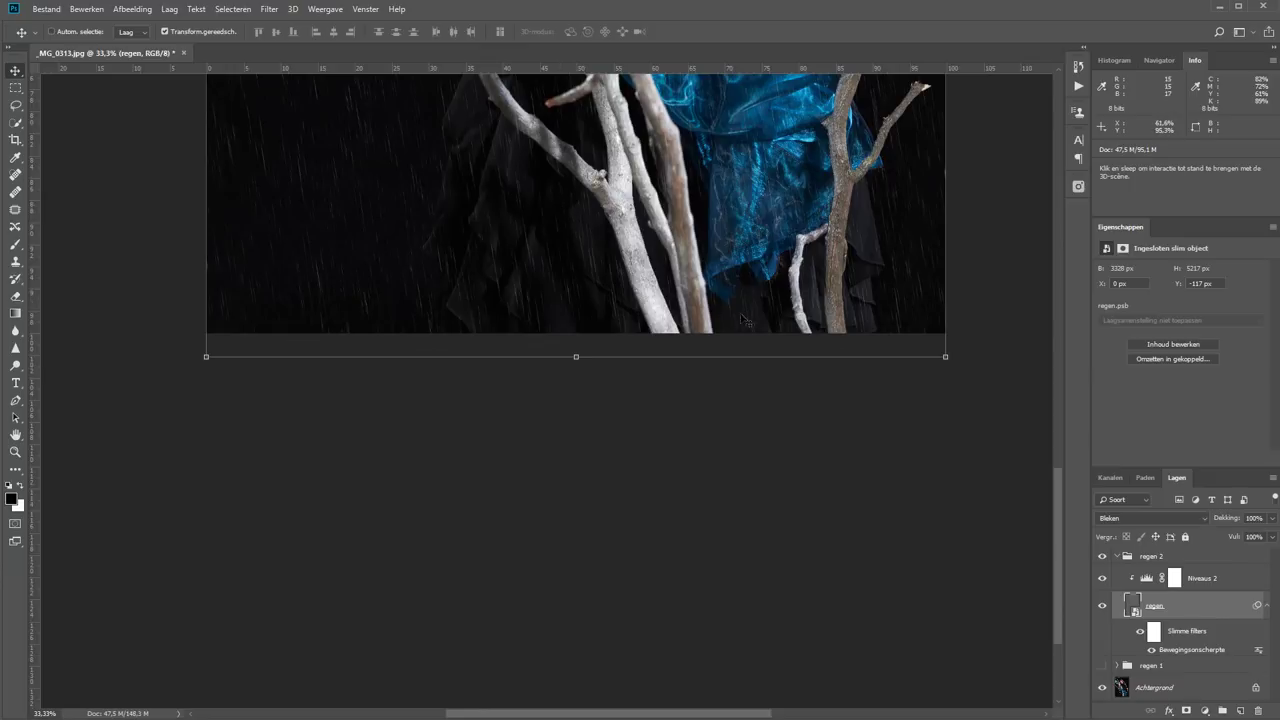
# Show regen 1, hide regen 2, and select the regen kopiëren layer inside regen 1
pyautogui.moveTo(1059, 580); pyautogui.dragTo(1076, 429)
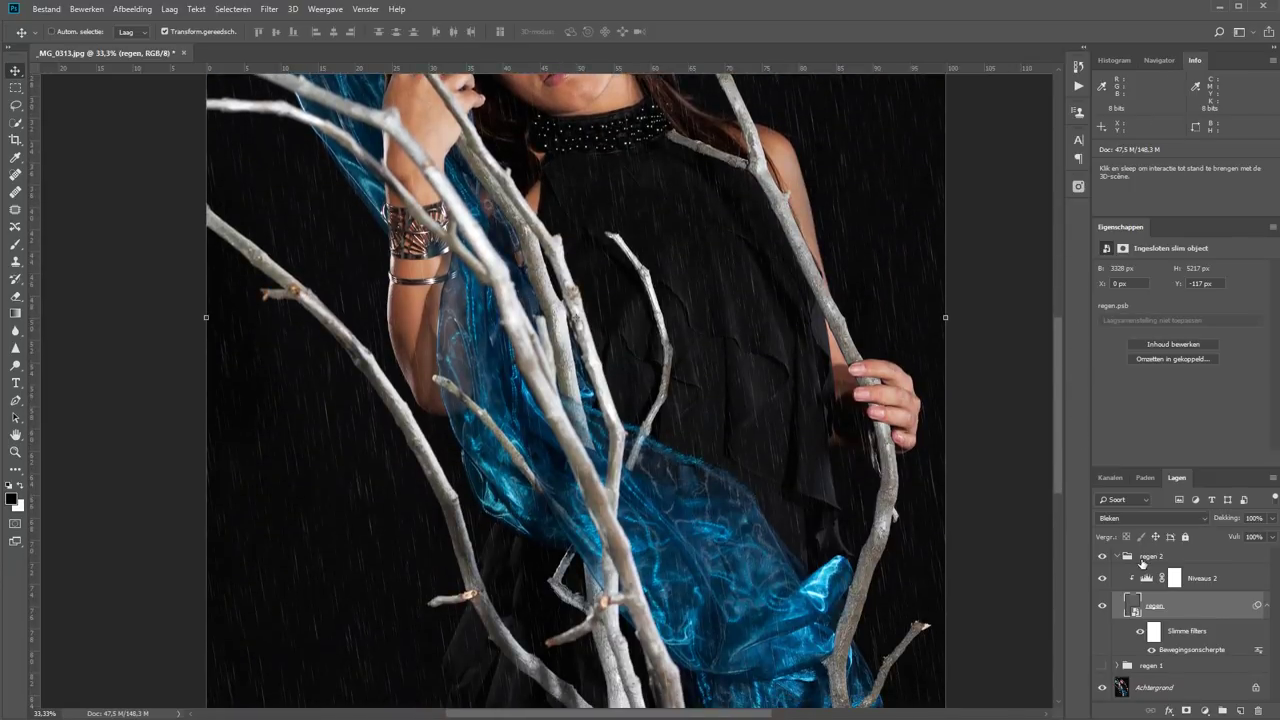
pyautogui.click(1116, 556)
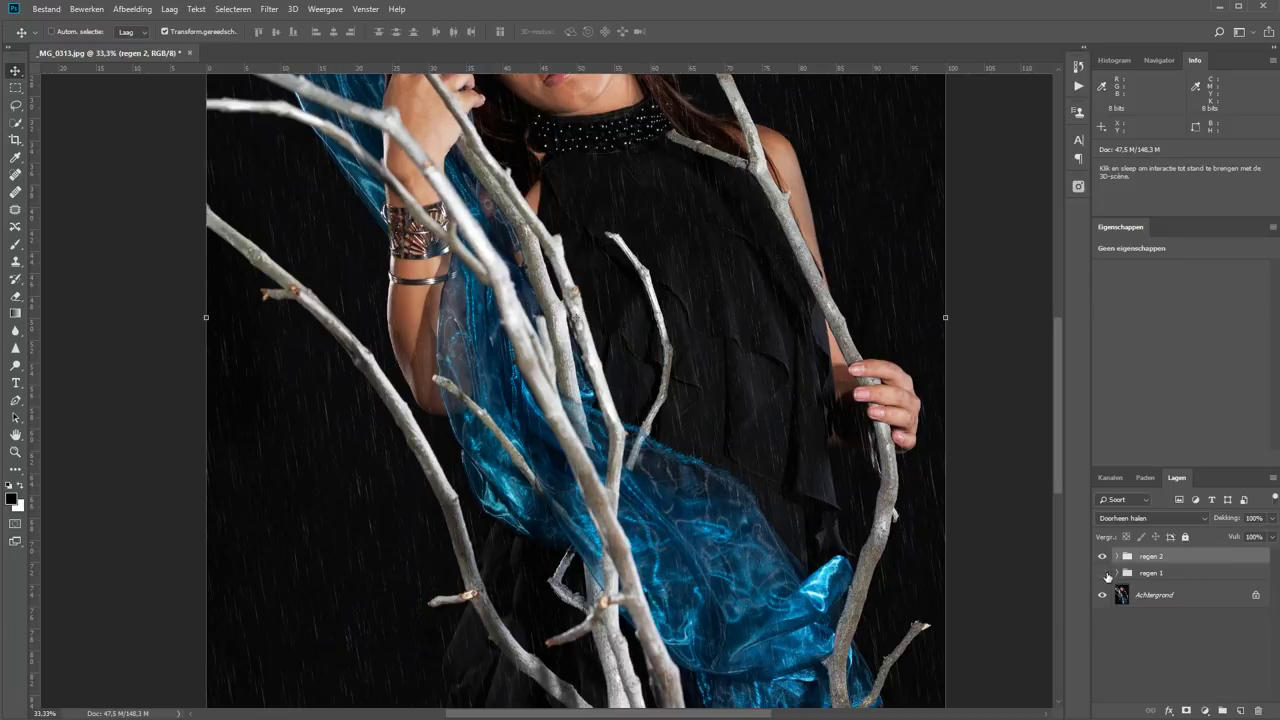
pyautogui.click(1102, 573)
pyautogui.click(1102, 556)
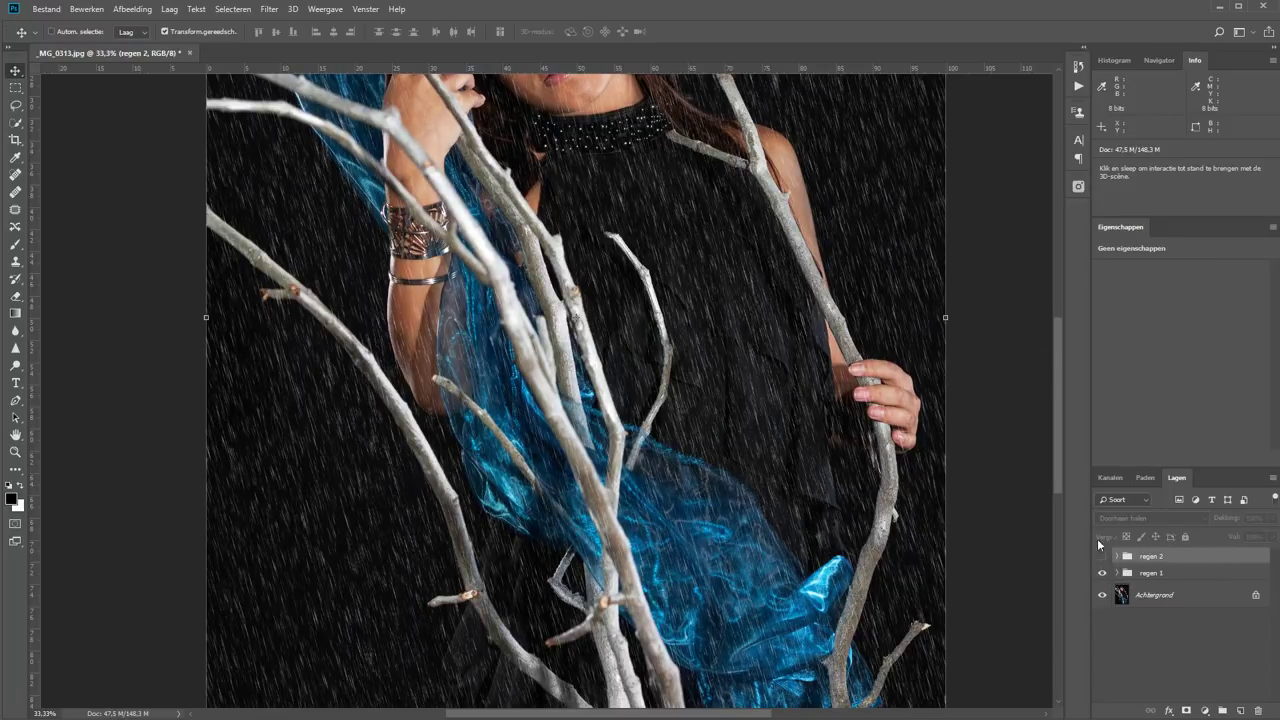
pyautogui.moveTo(1060, 463); pyautogui.dragTo(1056, 312)
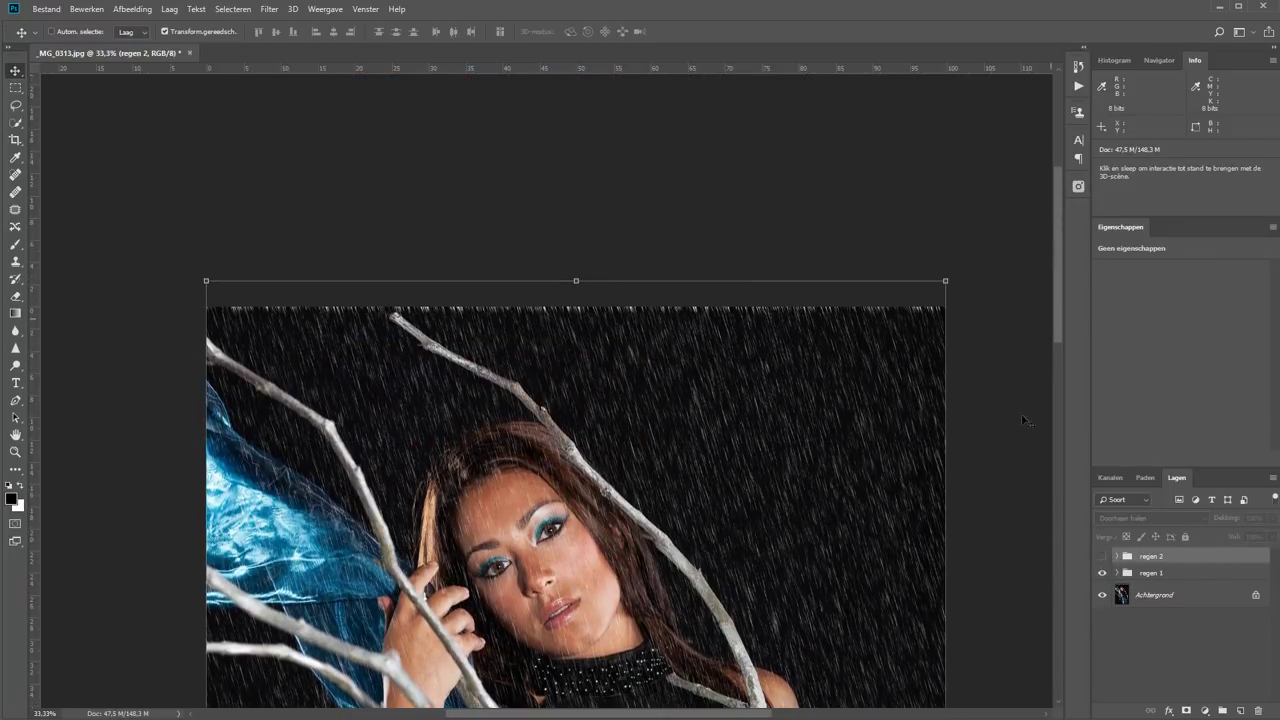
pyautogui.click(1117, 573)
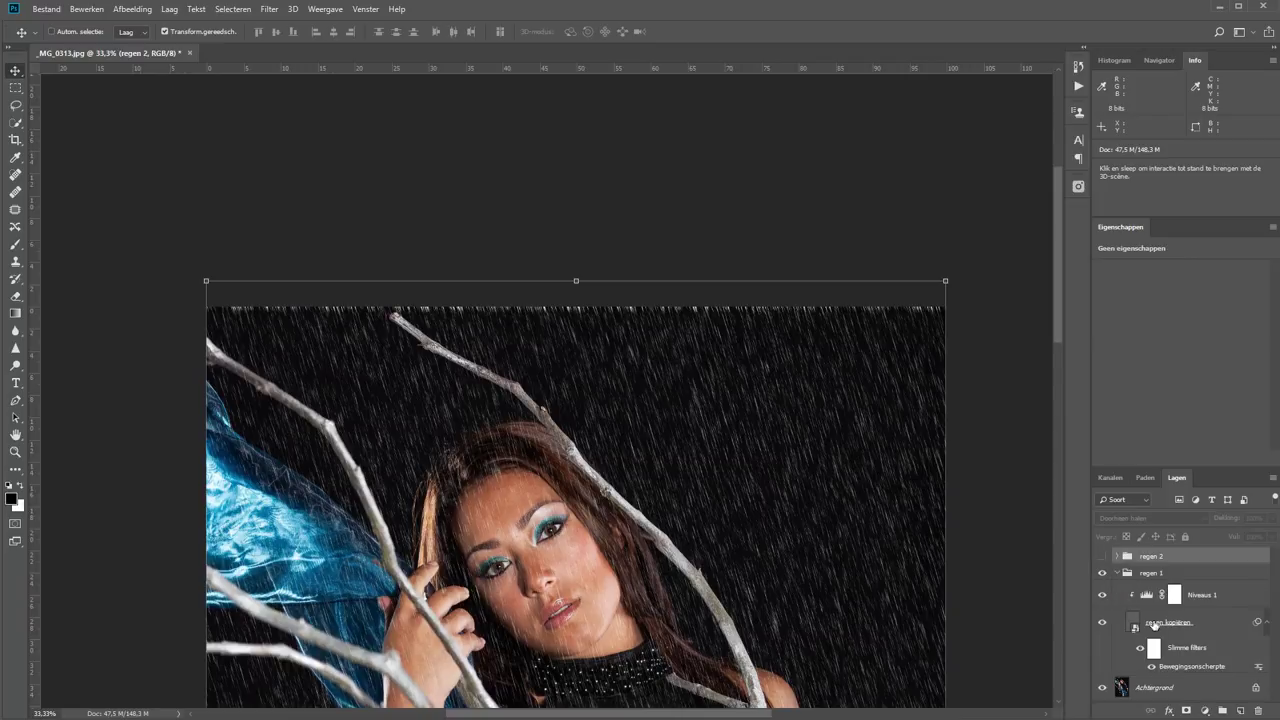
pyautogui.click(1136, 627)
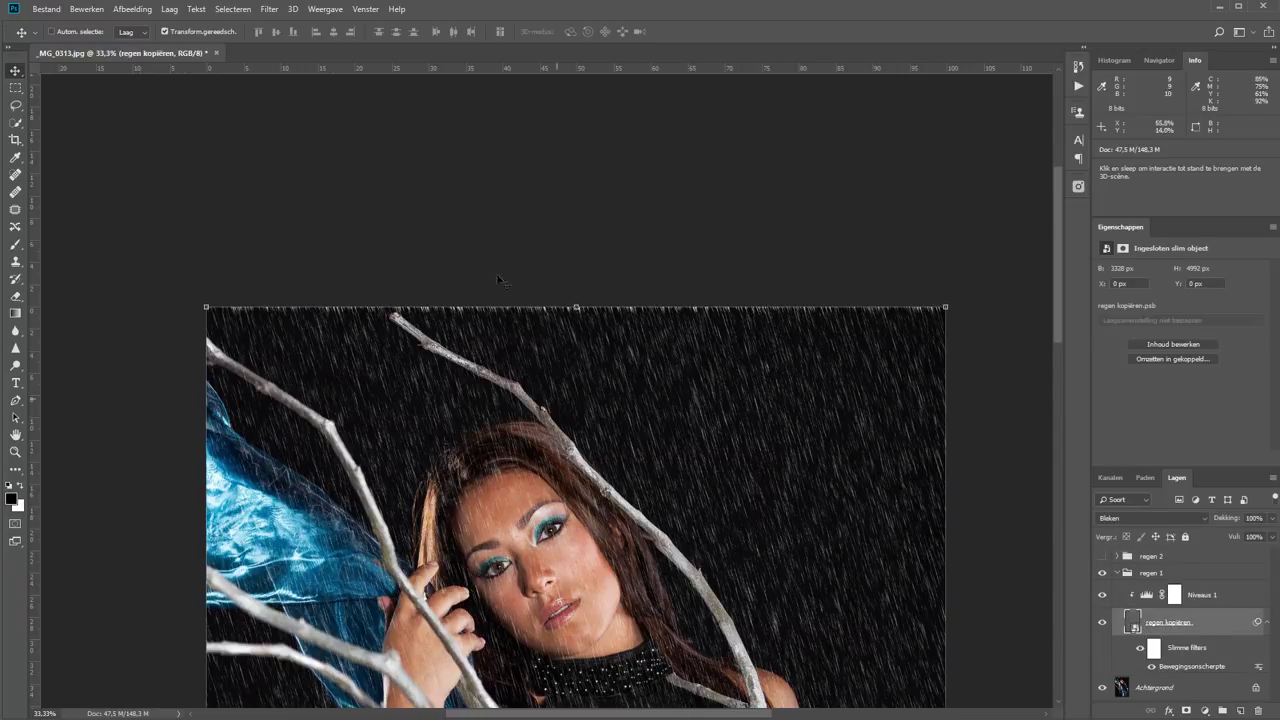
# Stretch regen kopiëren vertically to about 104.2% height and commit the transform
pyautogui.moveTo(576, 307); pyautogui.dragTo(575, 289)
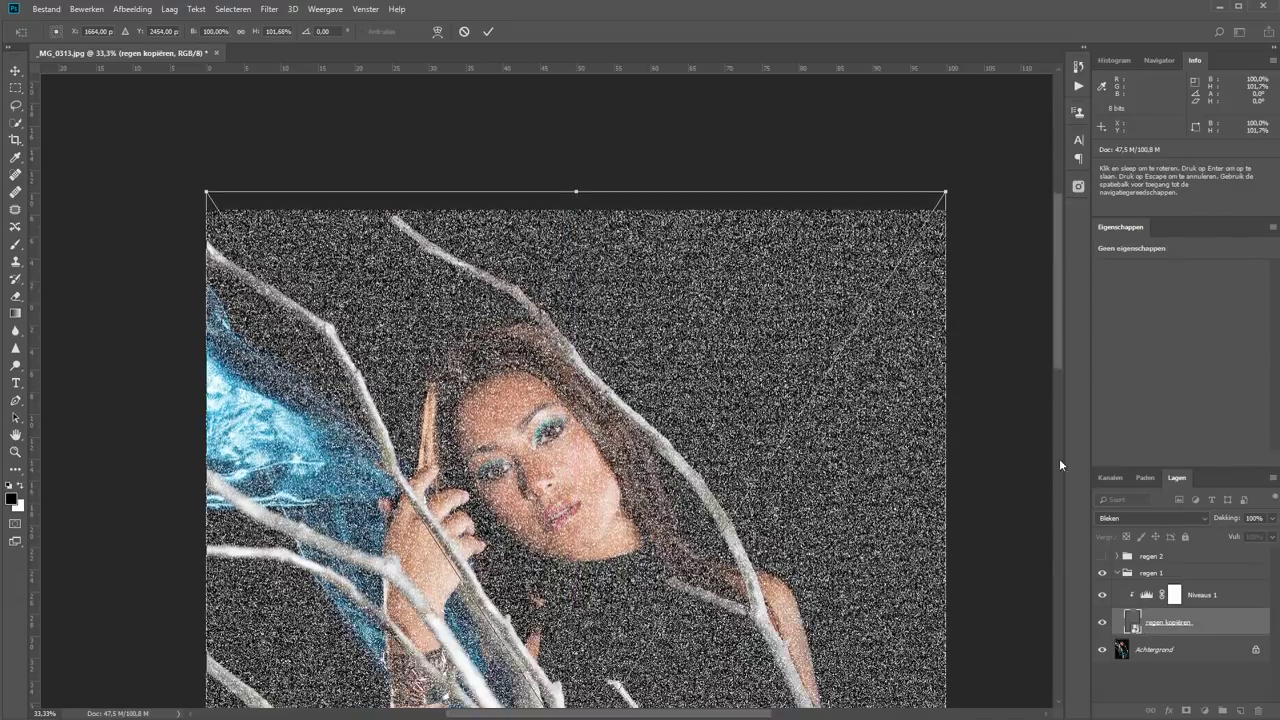
pyautogui.moveTo(1057, 257); pyautogui.dragTo(1058, 612)
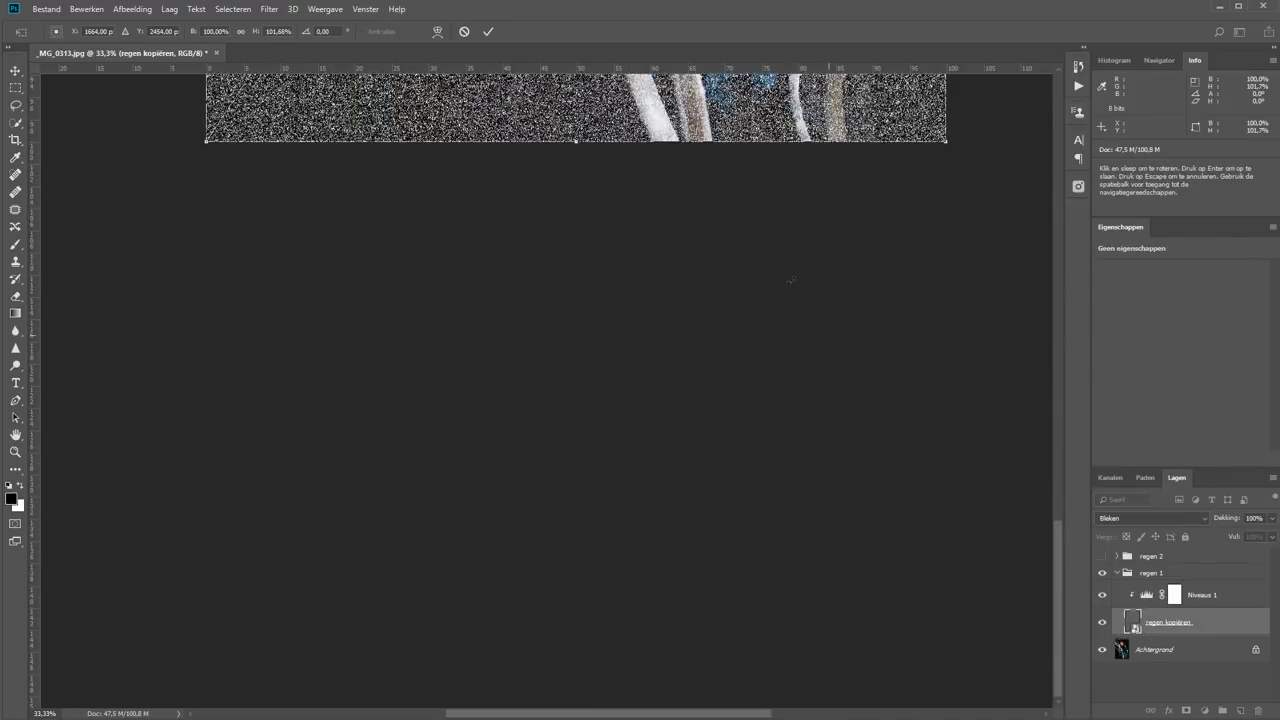
pyautogui.moveTo(576, 142); pyautogui.dragTo(576, 170)
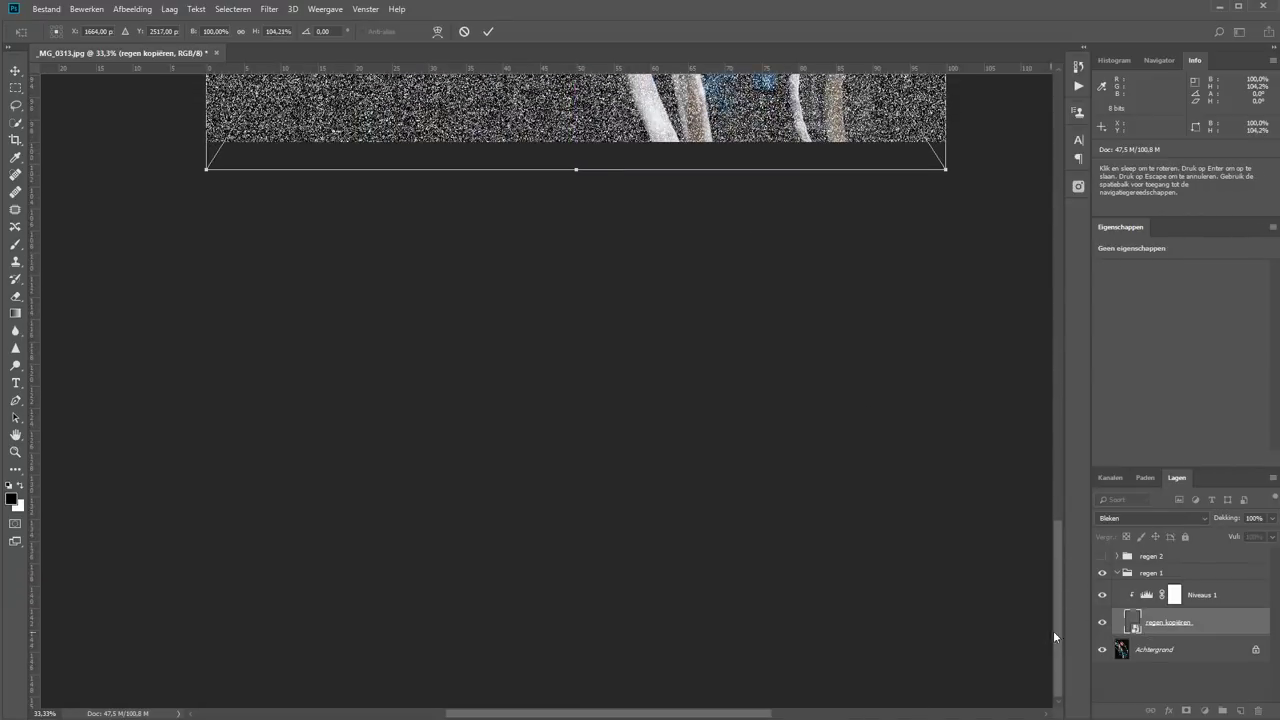
pyautogui.moveTo(1053, 630); pyautogui.dragTo(1062, 312)
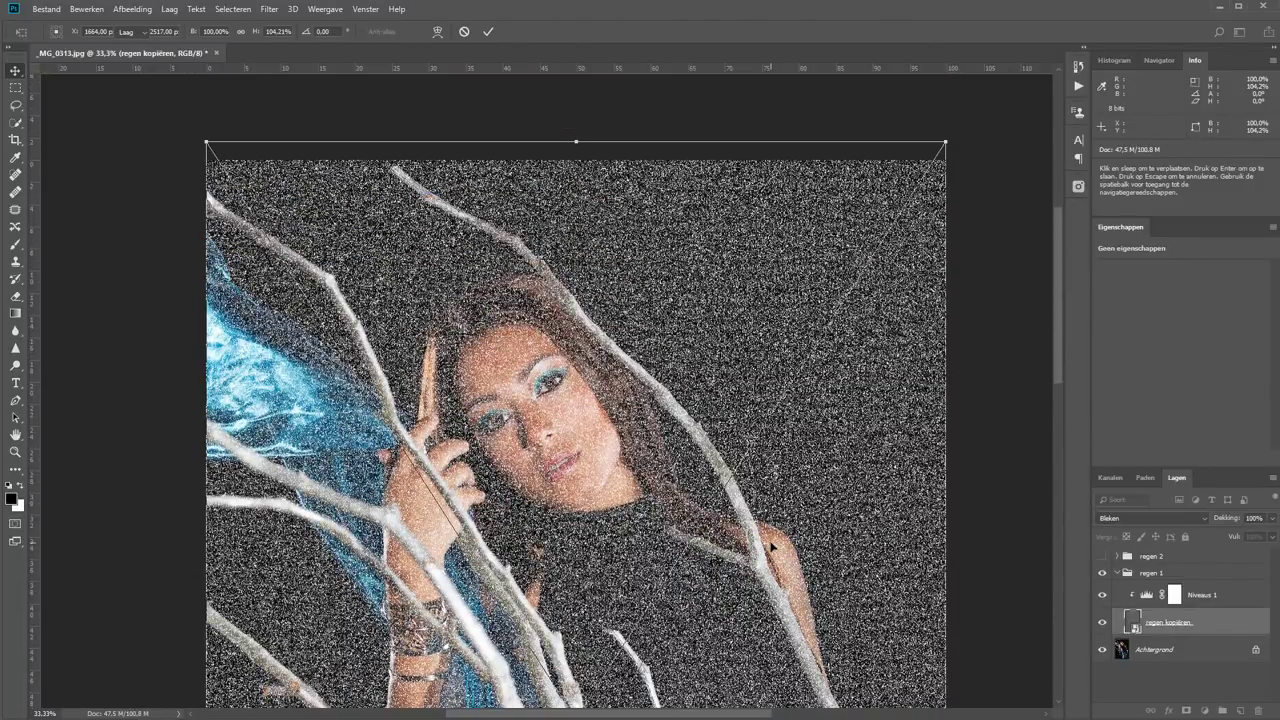
pyautogui.press('Return')
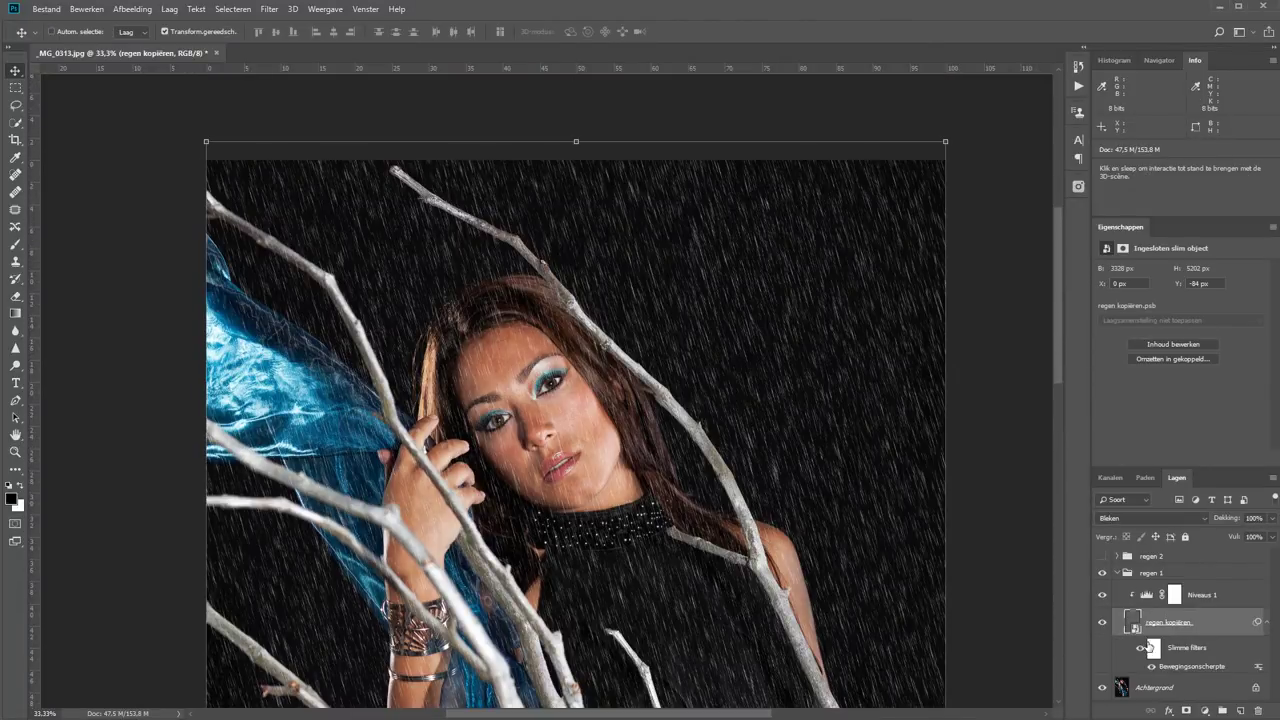
# Show the regen 2 group again and fit the whole image in the window
pyautogui.click(1102, 556)
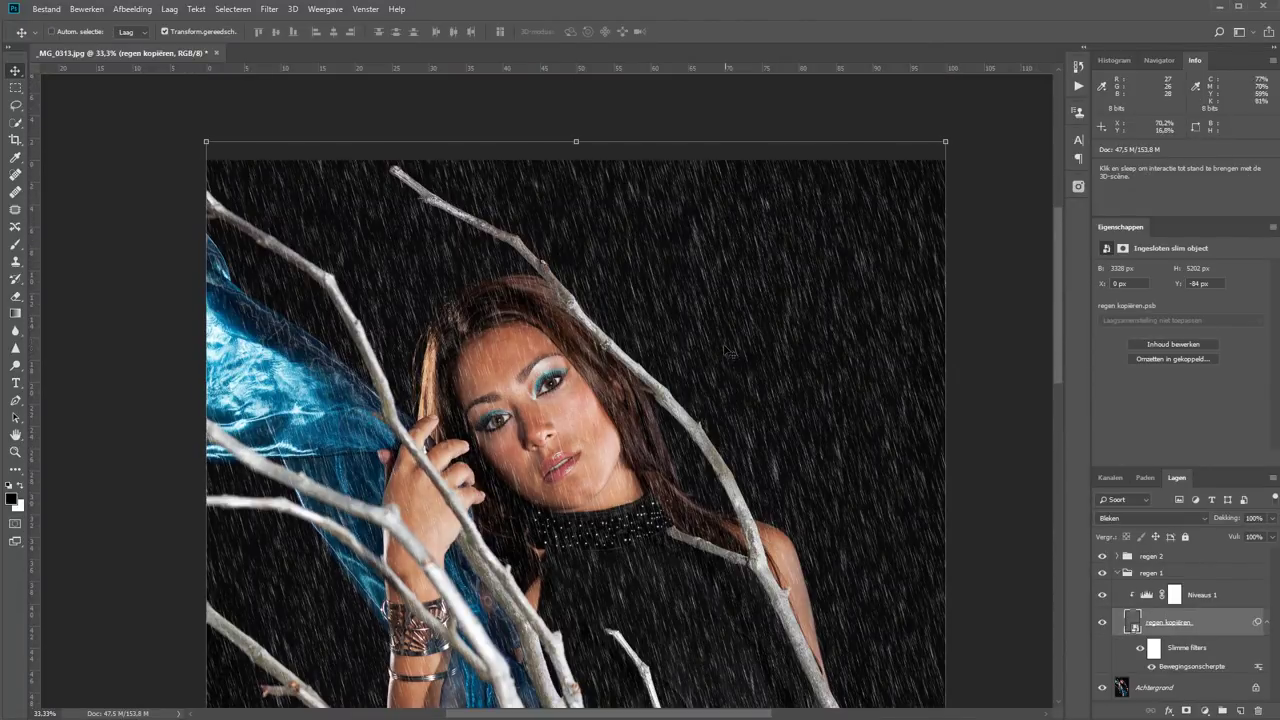
pyautogui.press('z')
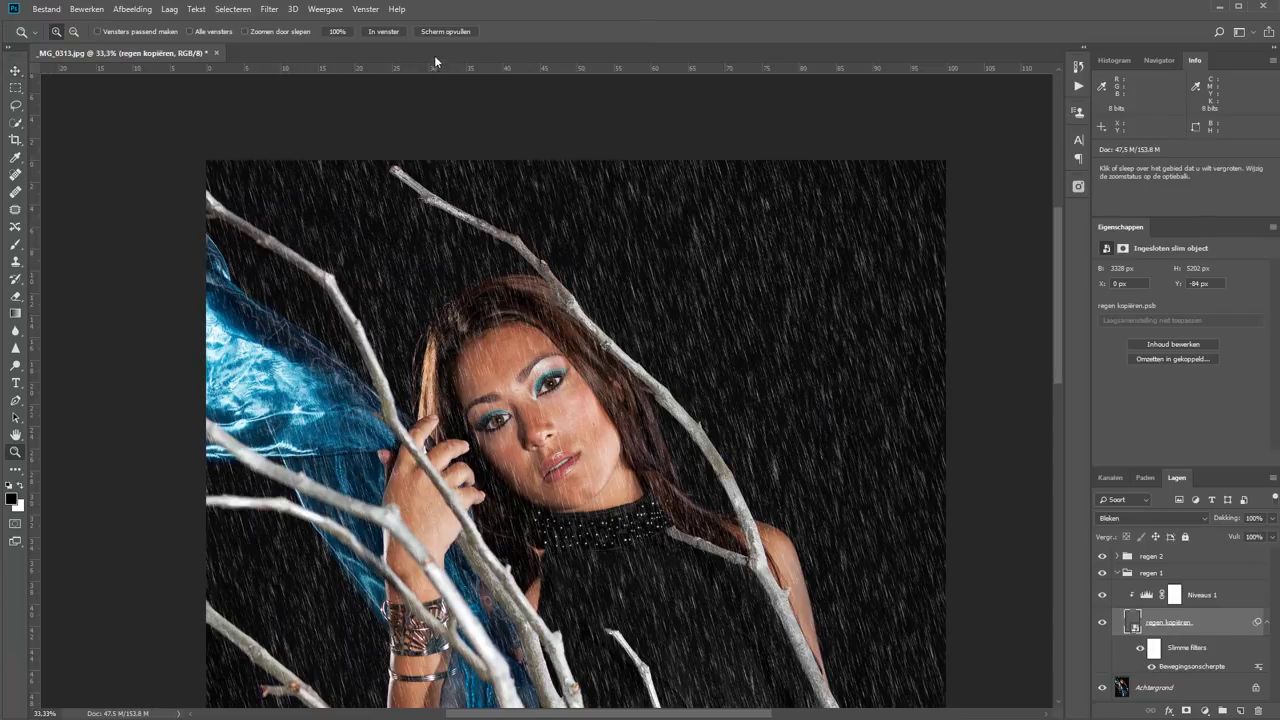
pyautogui.click(392, 33)
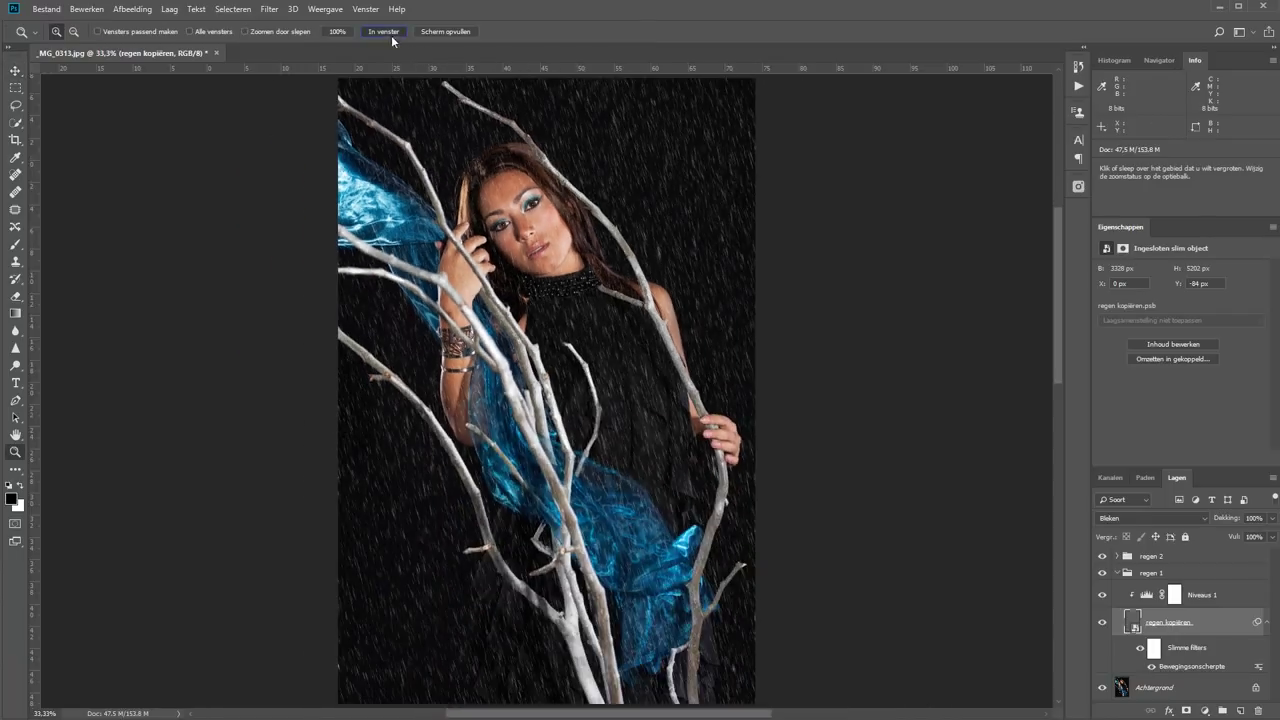
# Group the regen 1 and regen 2 groups into one group named 'regengroep'
pyautogui.click(1117, 574)
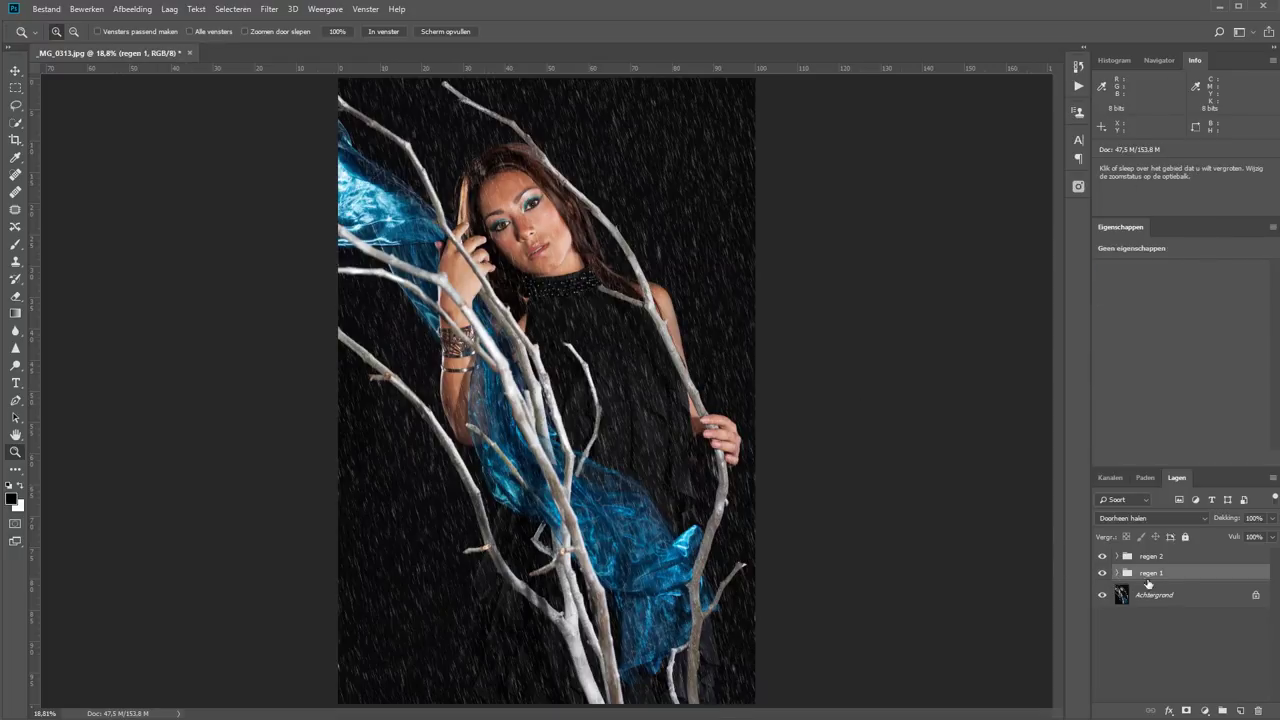
pyautogui.keyDown('shift'); pyautogui.click(1193, 558); pyautogui.keyUp('shift')
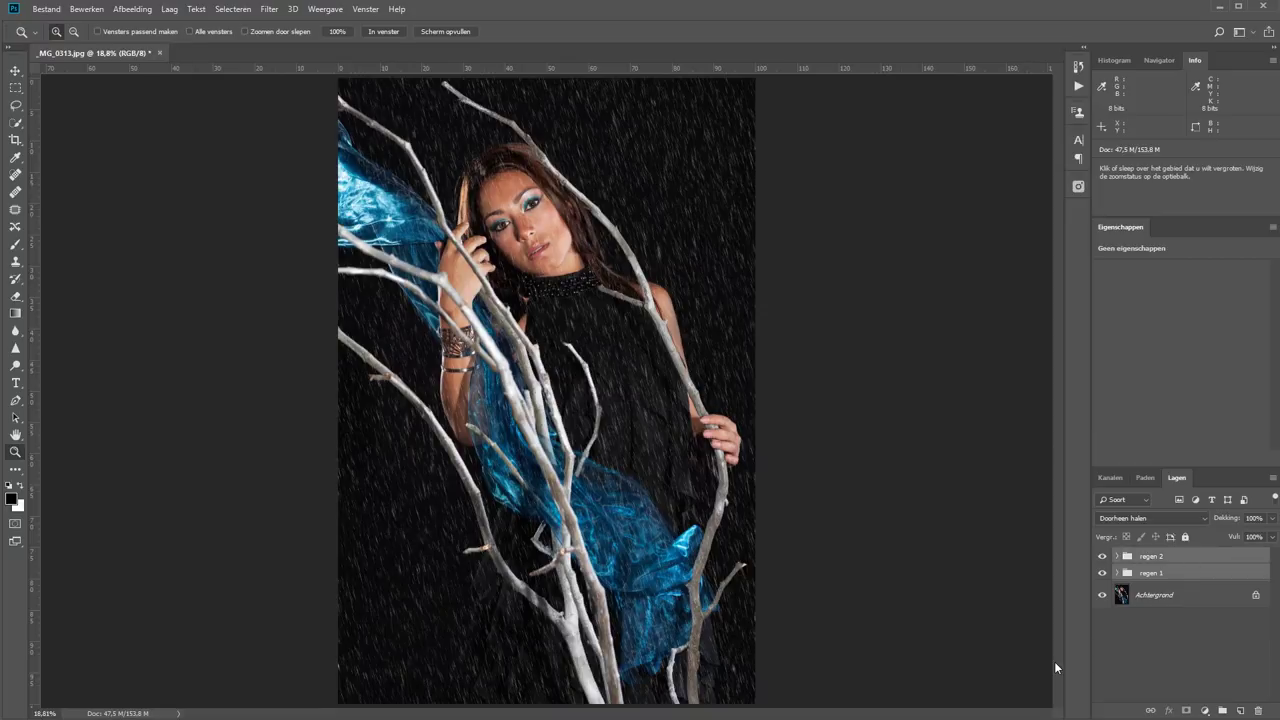
pyautogui.hotkey('ctrl', 'g')
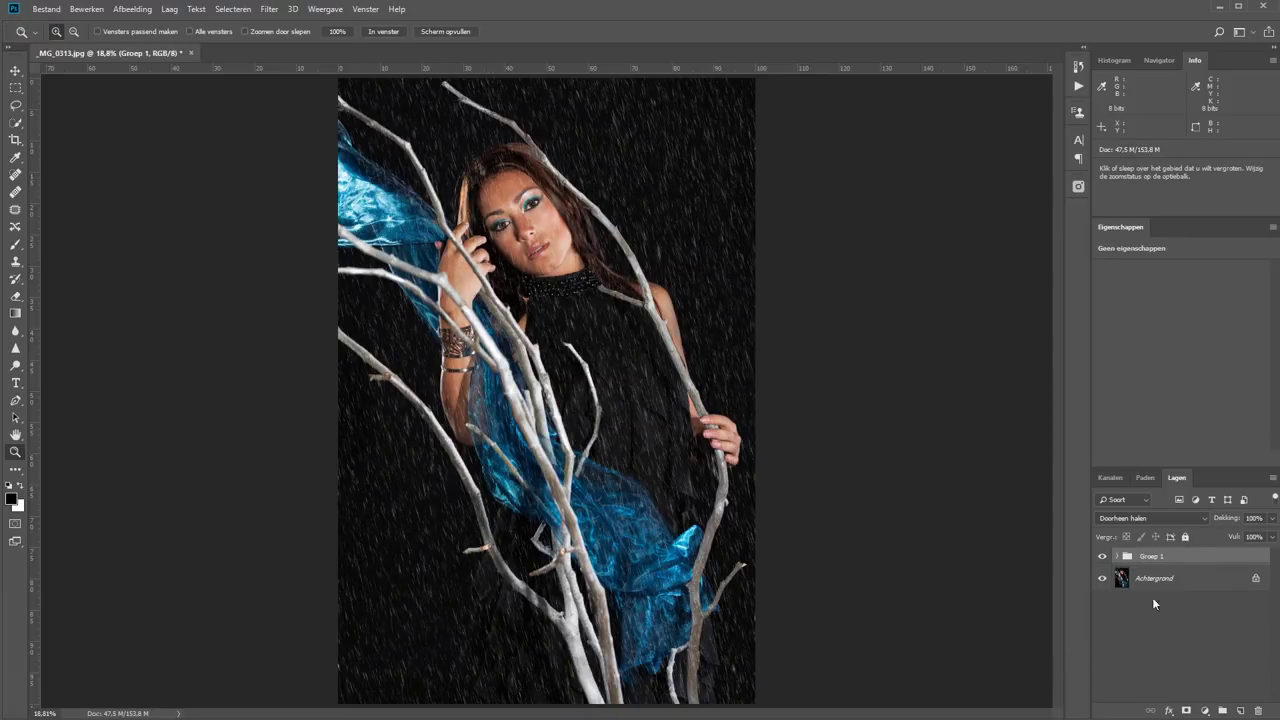
pyautogui.press('BackSpace')
pyautogui.write('rege')
pyautogui.write('ngroep')
pyautogui.press('Return')
# Add a layer mask to regengroep and fill it with Wolken clouds
pyautogui.click(1186, 711)
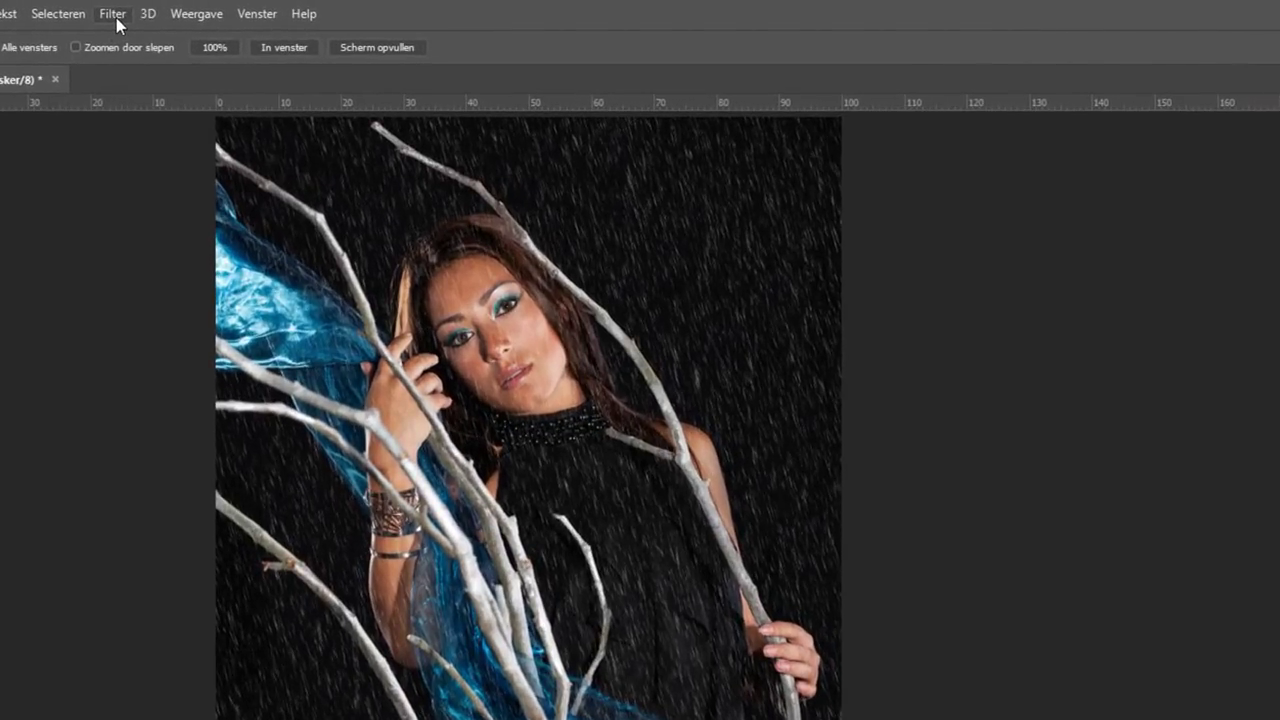
pyautogui.click(116, 18)
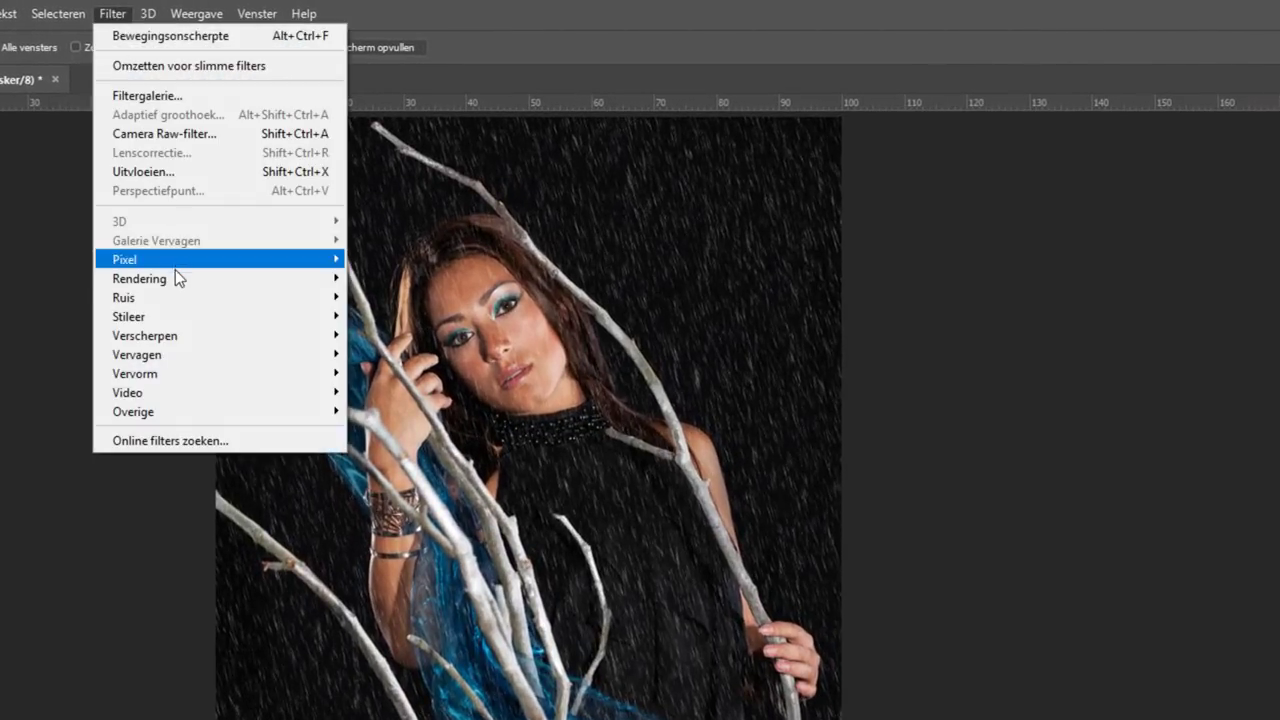
pyautogui.moveTo(140, 278)
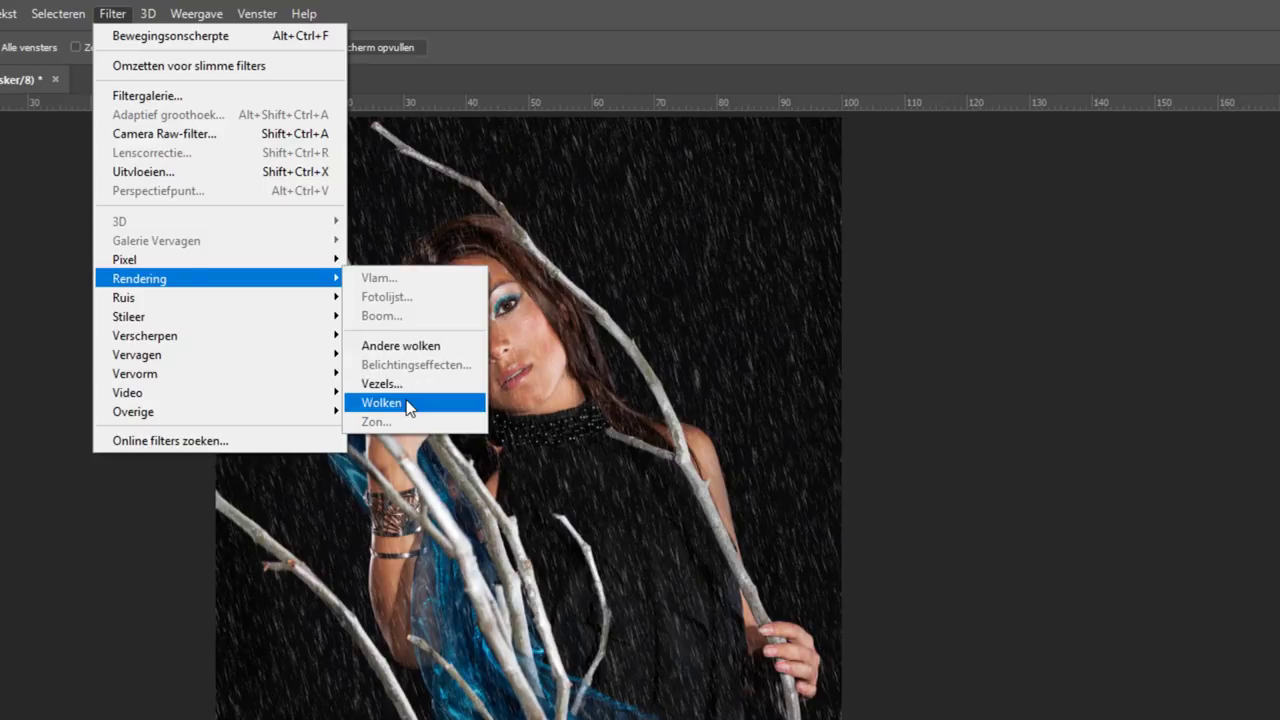
pyautogui.click(406, 401)
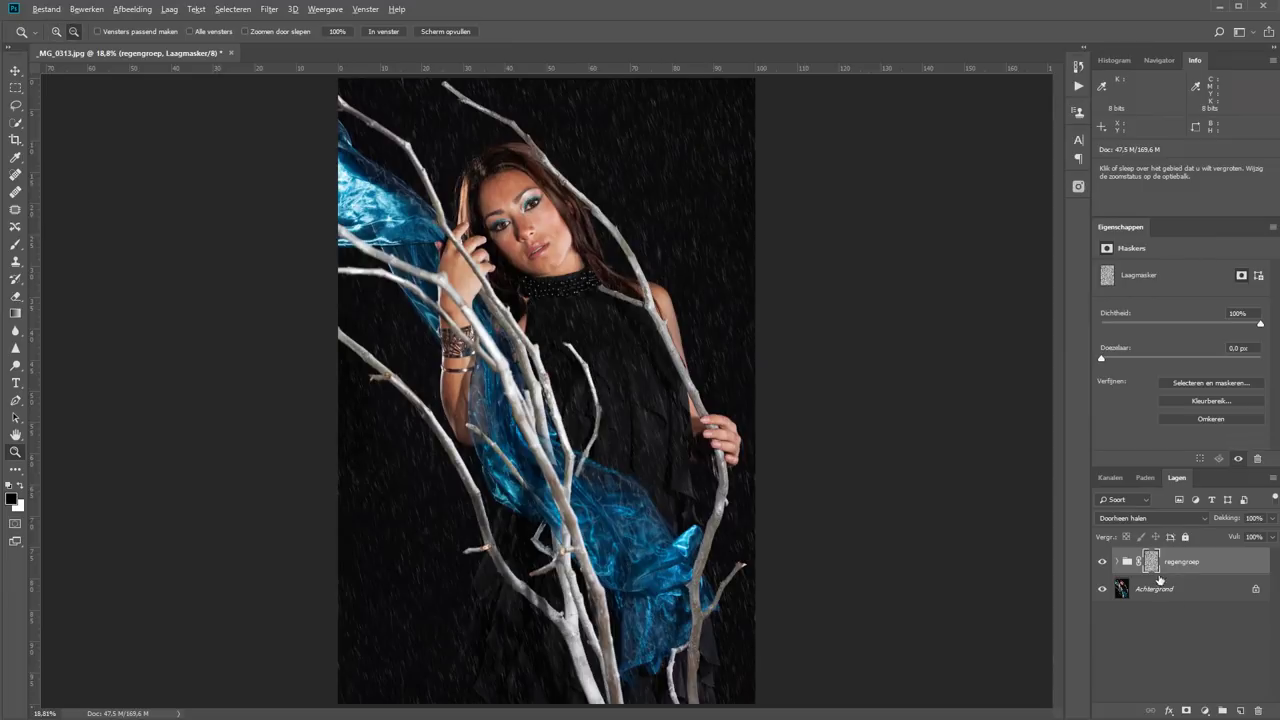
# View the mask alone and apply Andere wolken for a darker, veined pattern
pyautogui.keyDown('alt'); pyautogui.click(1155, 566); pyautogui.keyUp('alt')
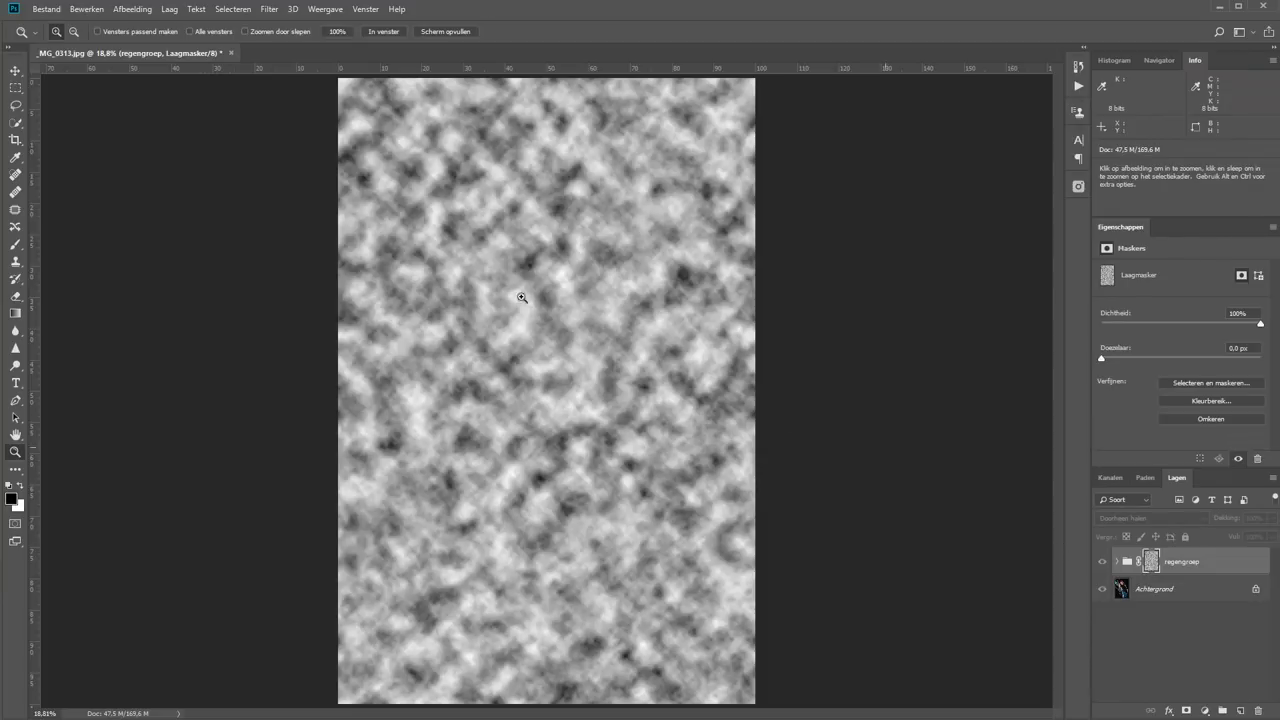
pyautogui.click(269, 9)
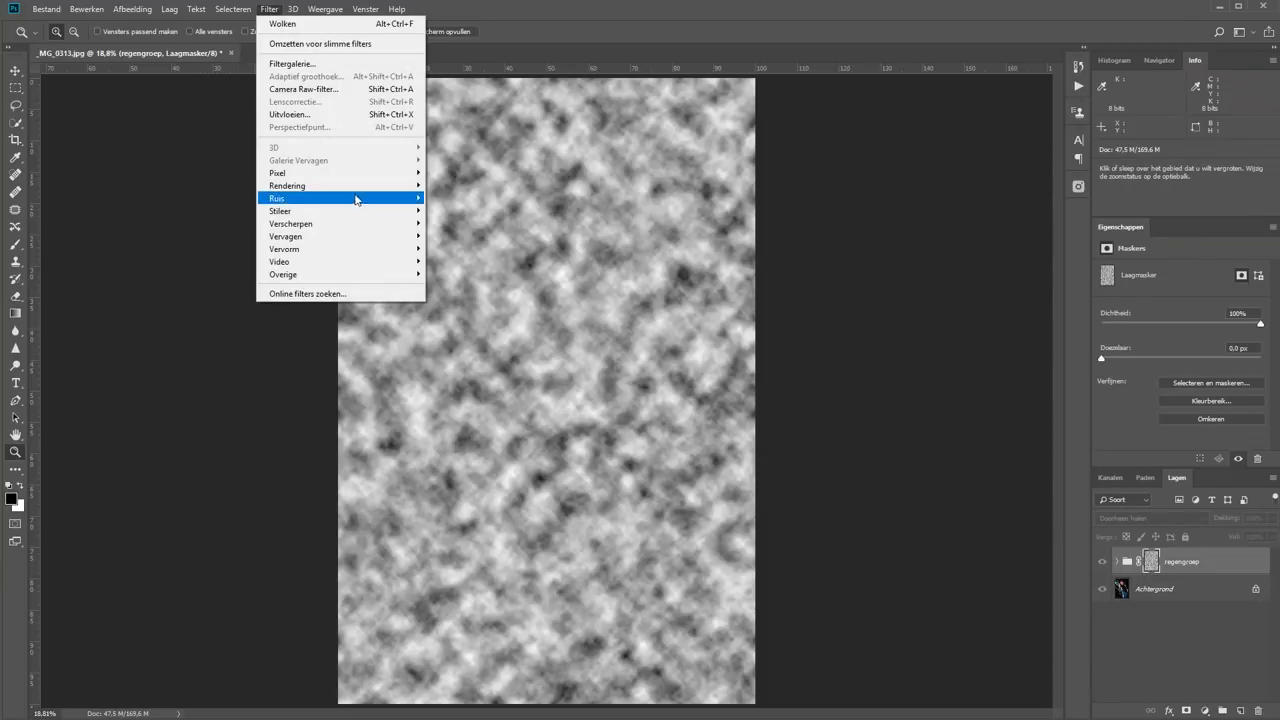
pyautogui.moveTo(340, 185)
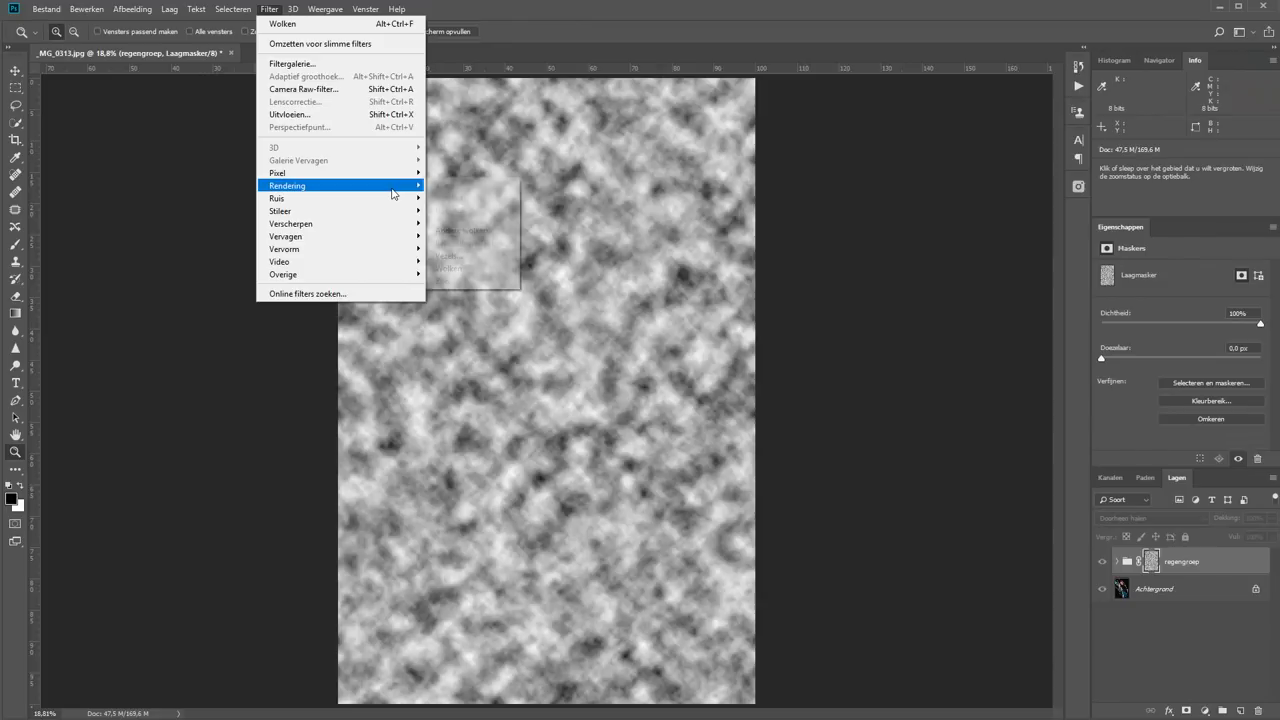
pyautogui.click(476, 269)
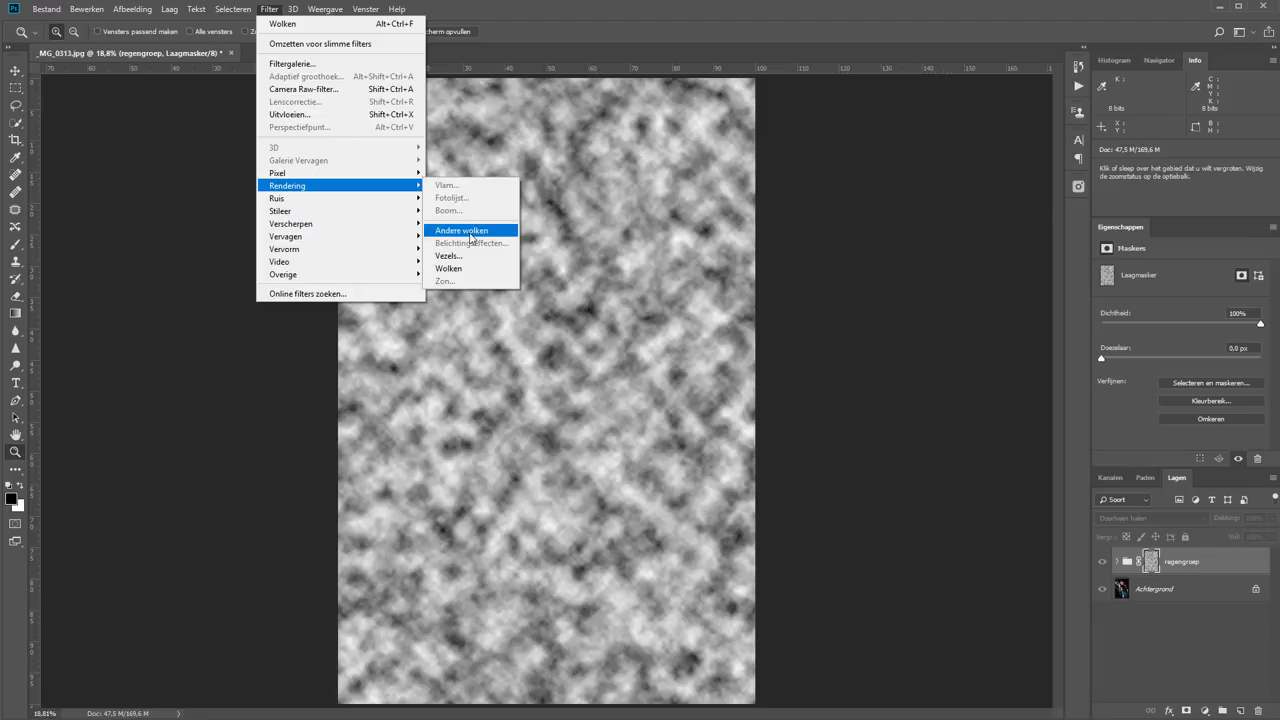
pyautogui.click(468, 231)
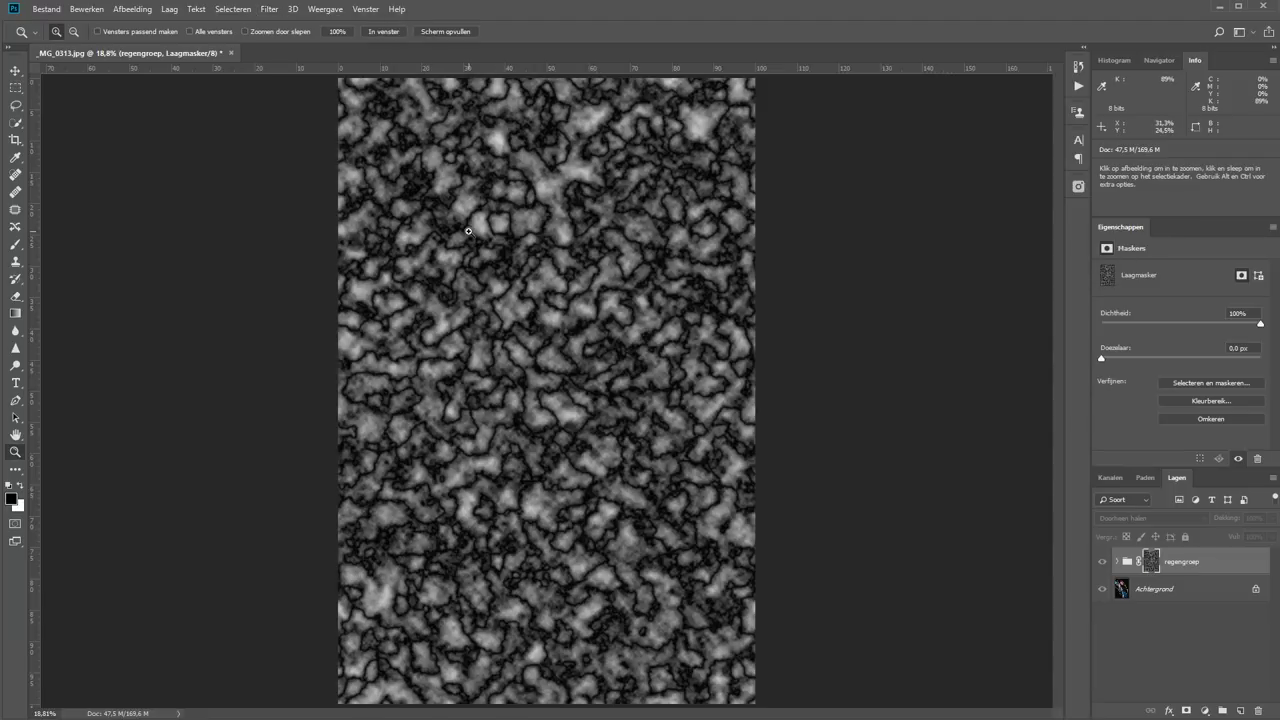
# Re-render plain grey Wolken clouds in the regengroep mask and view the mask alone
pyautogui.click(269, 9)
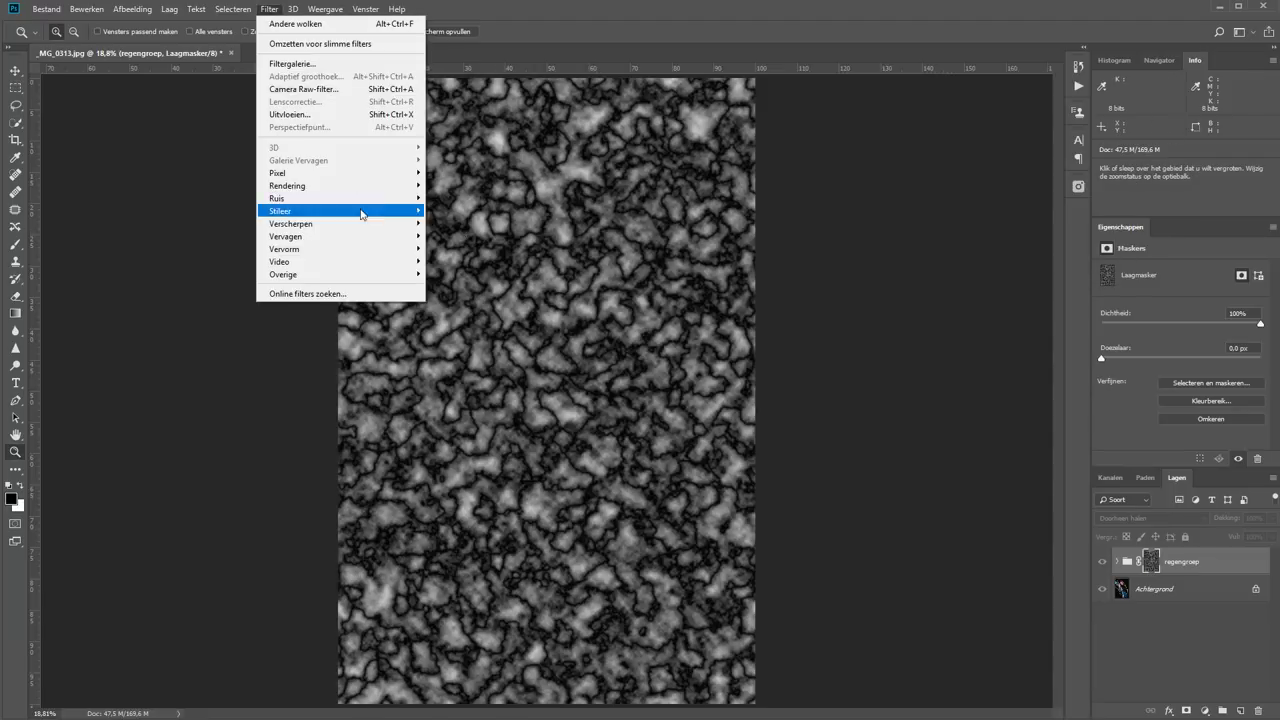
pyautogui.click(468, 263)
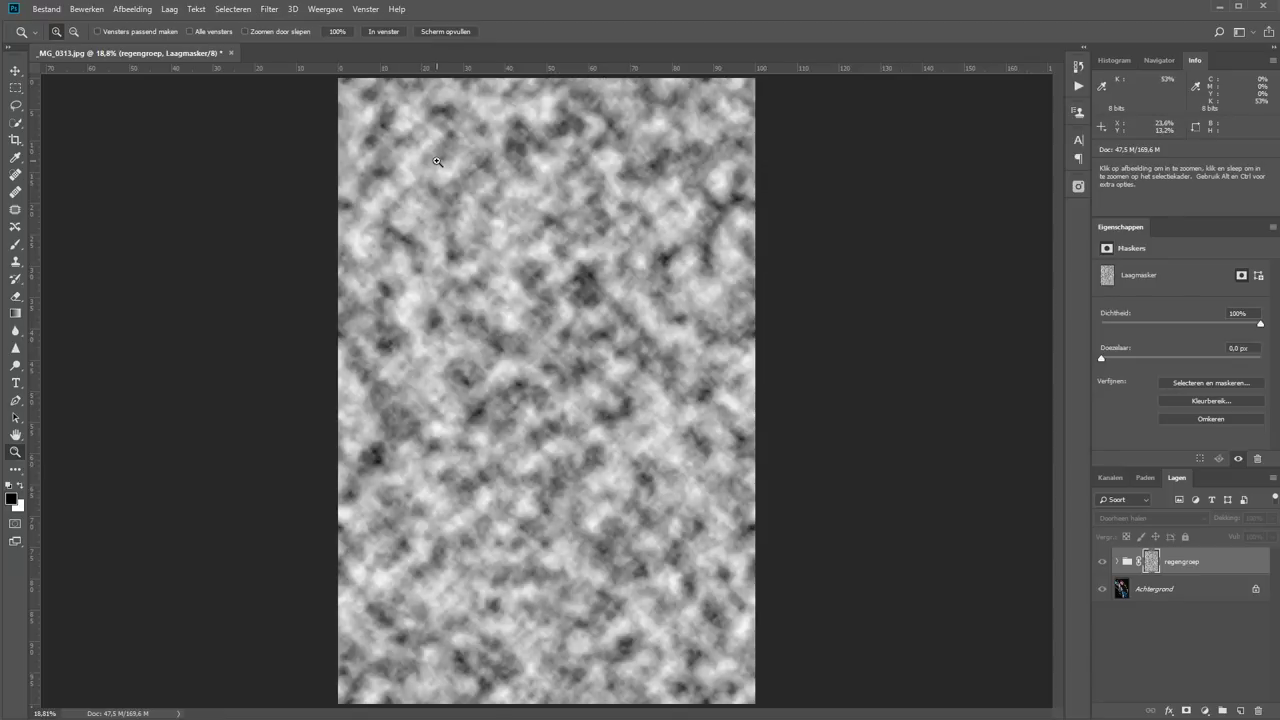
pyautogui.click(1125, 558)
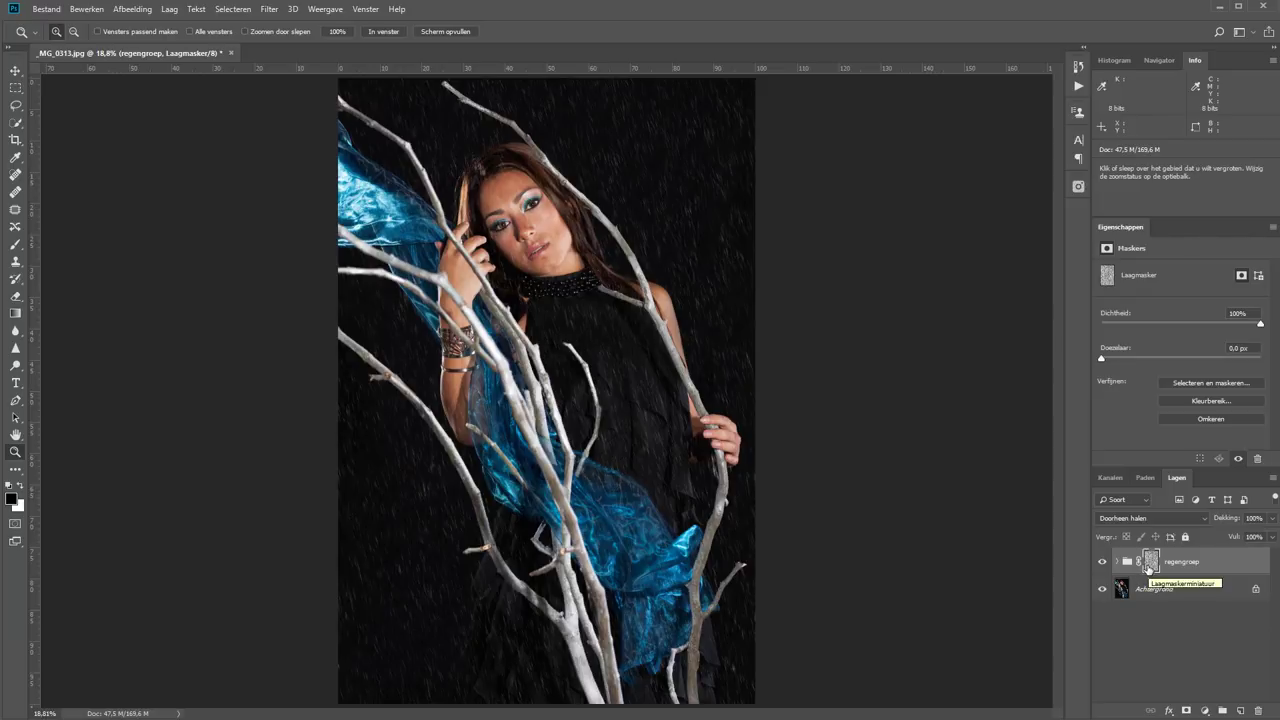
pyautogui.keyDown('alt'); pyautogui.click(1148, 566); pyautogui.keyUp('alt')
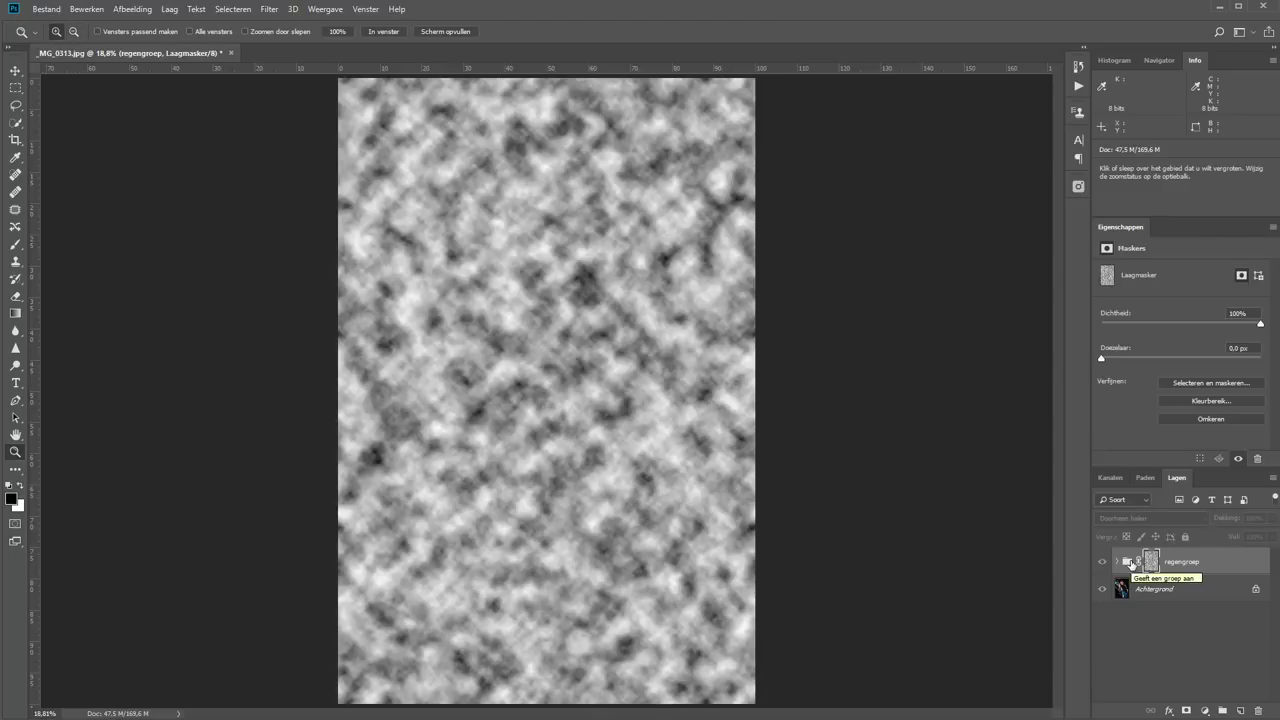
pyautogui.press('m')
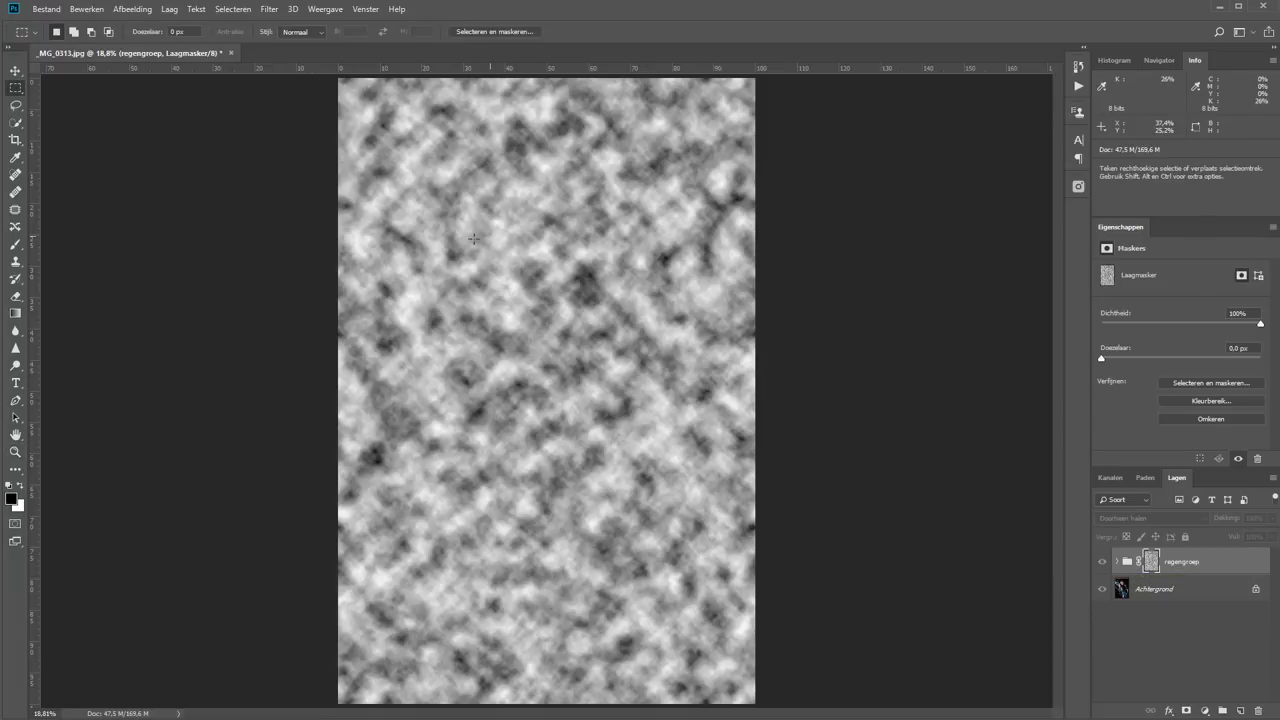
# Scale a central rectangle of the regengroep mask's clouds up to fill the canvas, then view the mask alone
pyautogui.moveTo(465, 250); pyautogui.dragTo(665, 540)
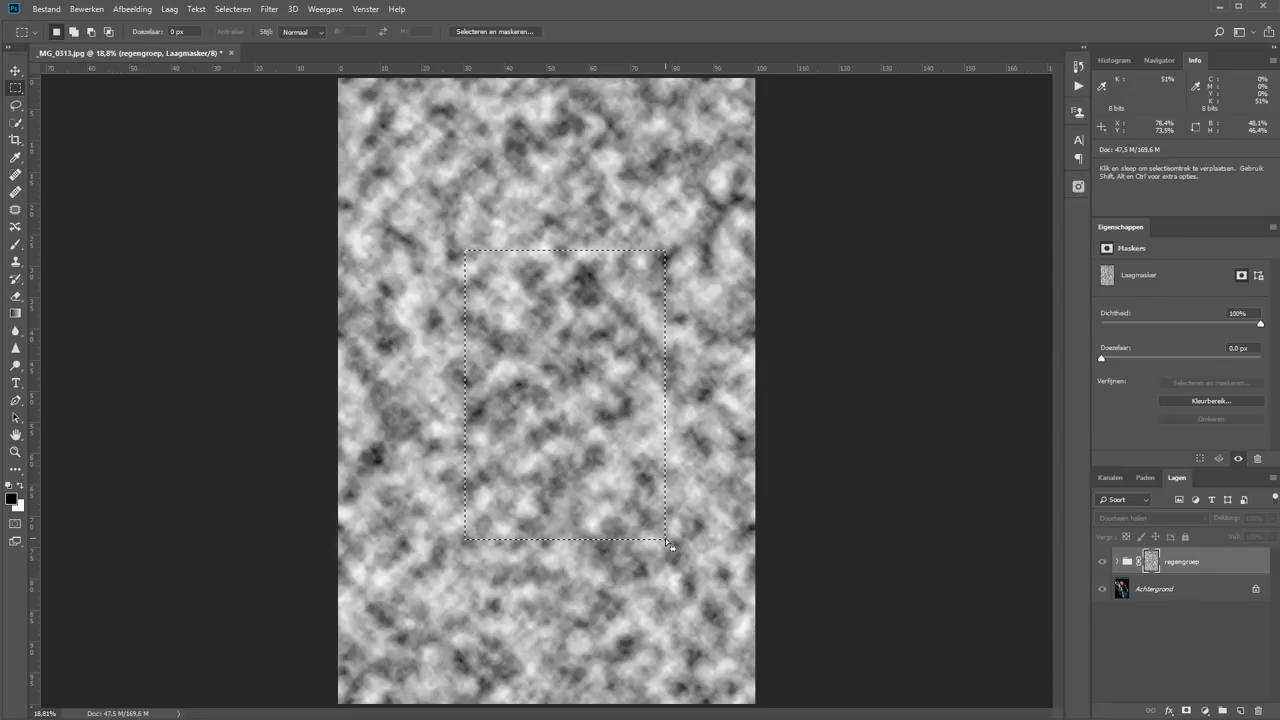
pyautogui.click(15, 70)
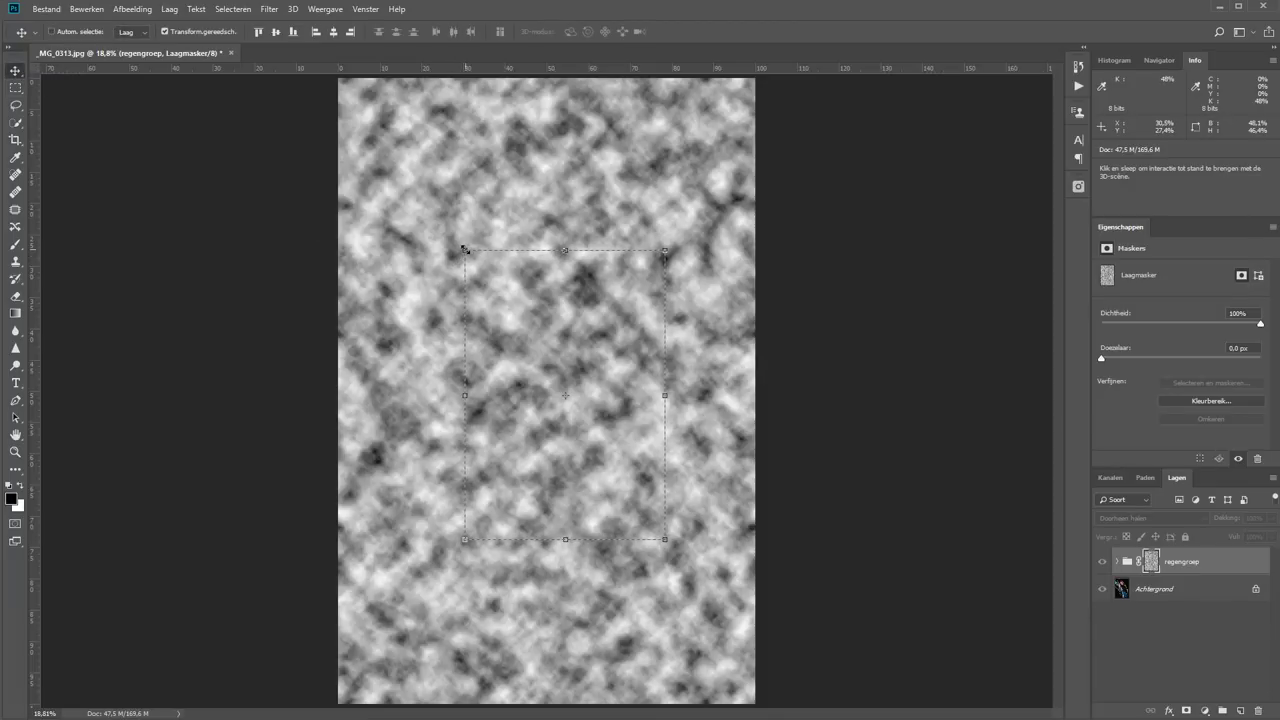
pyautogui.moveTo(464, 249); pyautogui.dragTo(338, 77)
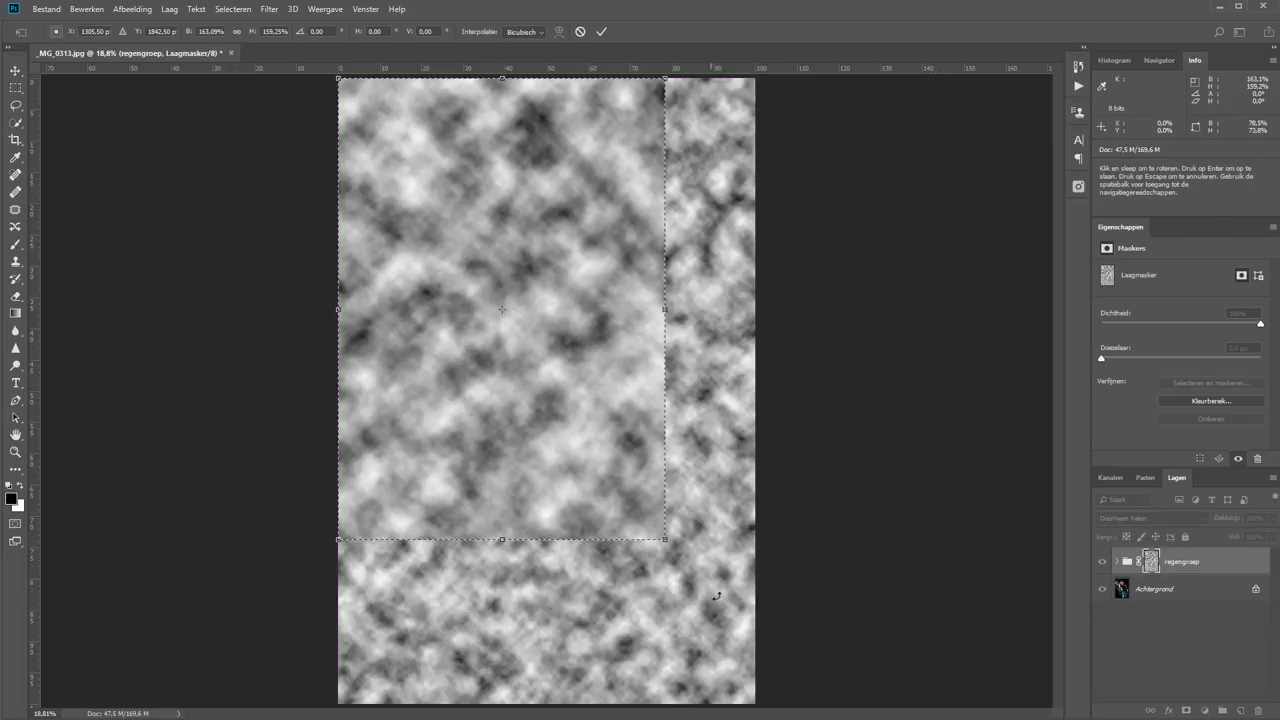
pyautogui.moveTo(665, 540); pyautogui.dragTo(755, 703)
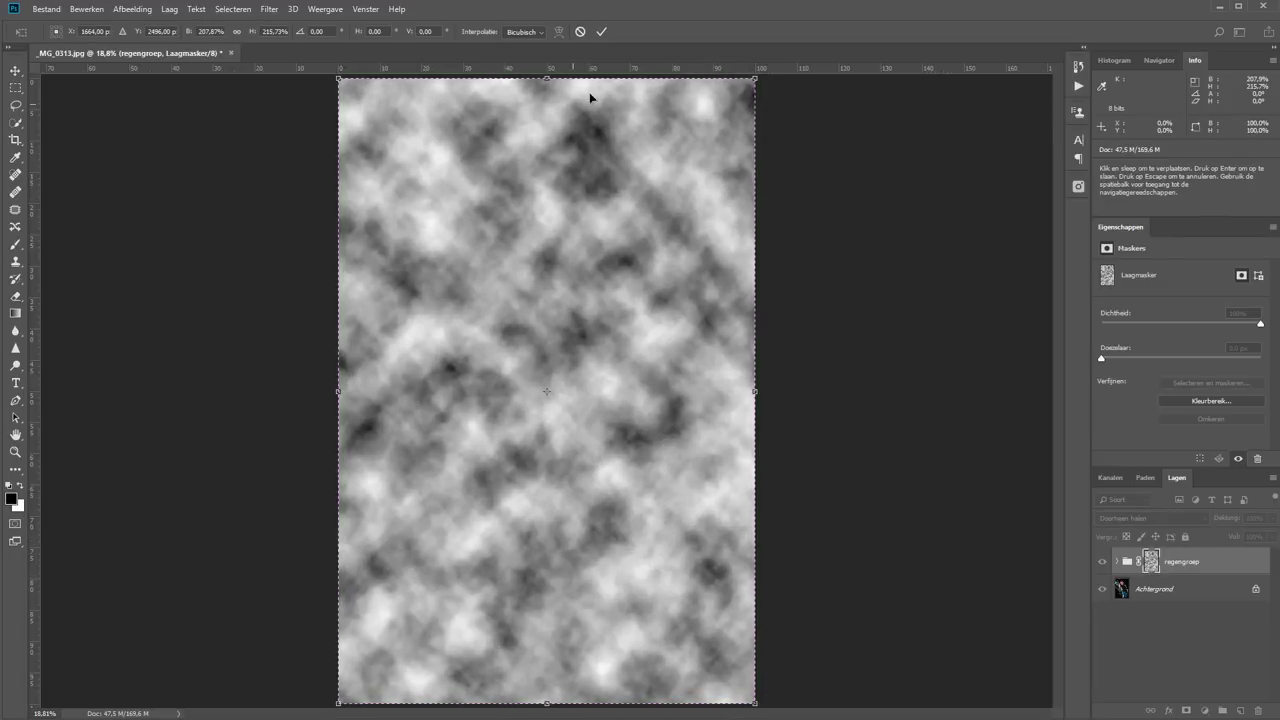
pyautogui.click(602, 31)
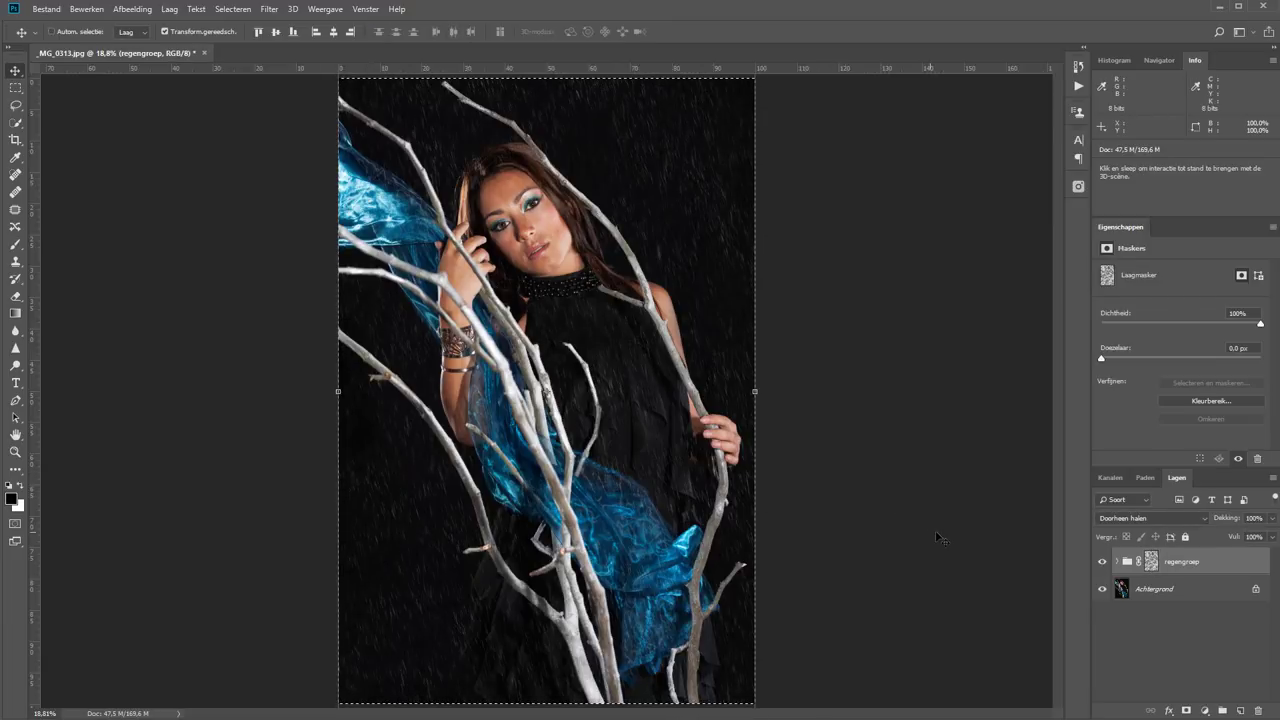
pyautogui.keyDown('alt'); pyautogui.click(1150, 563); pyautogui.keyUp('alt')
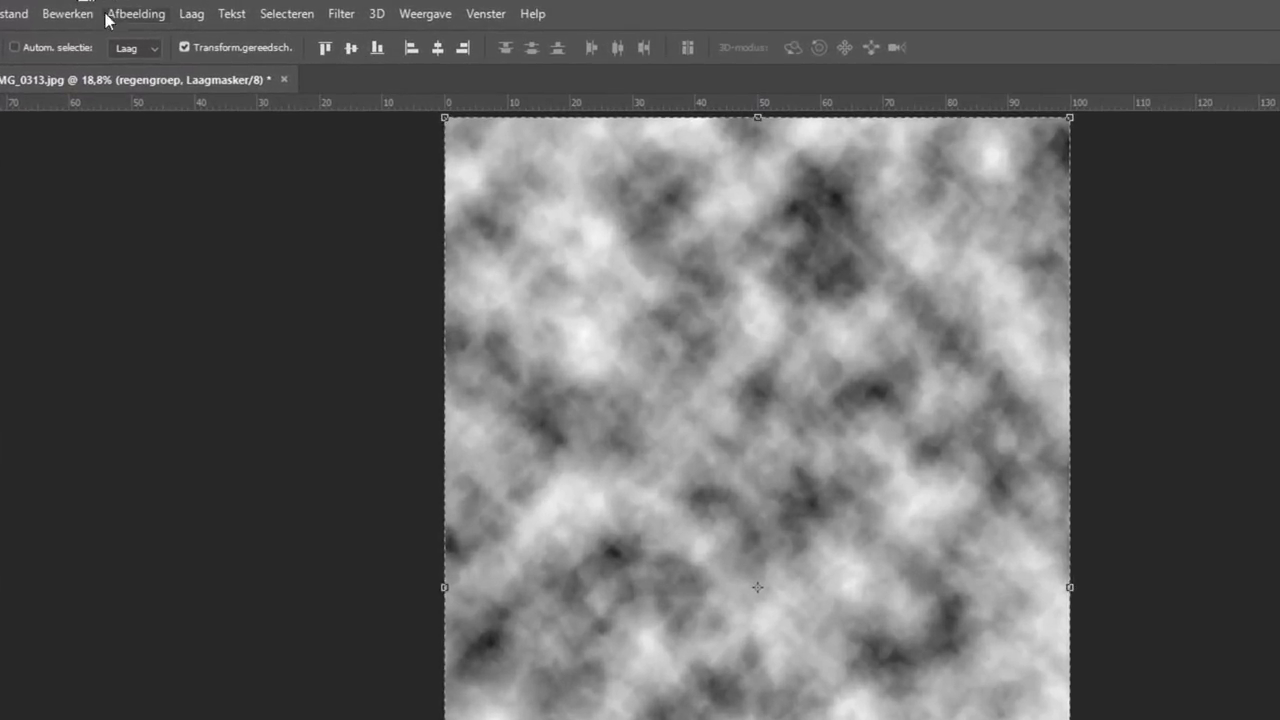
# Apply Levels to the clouds mask with black input 34 and white input 186
pyautogui.click(137, 13)
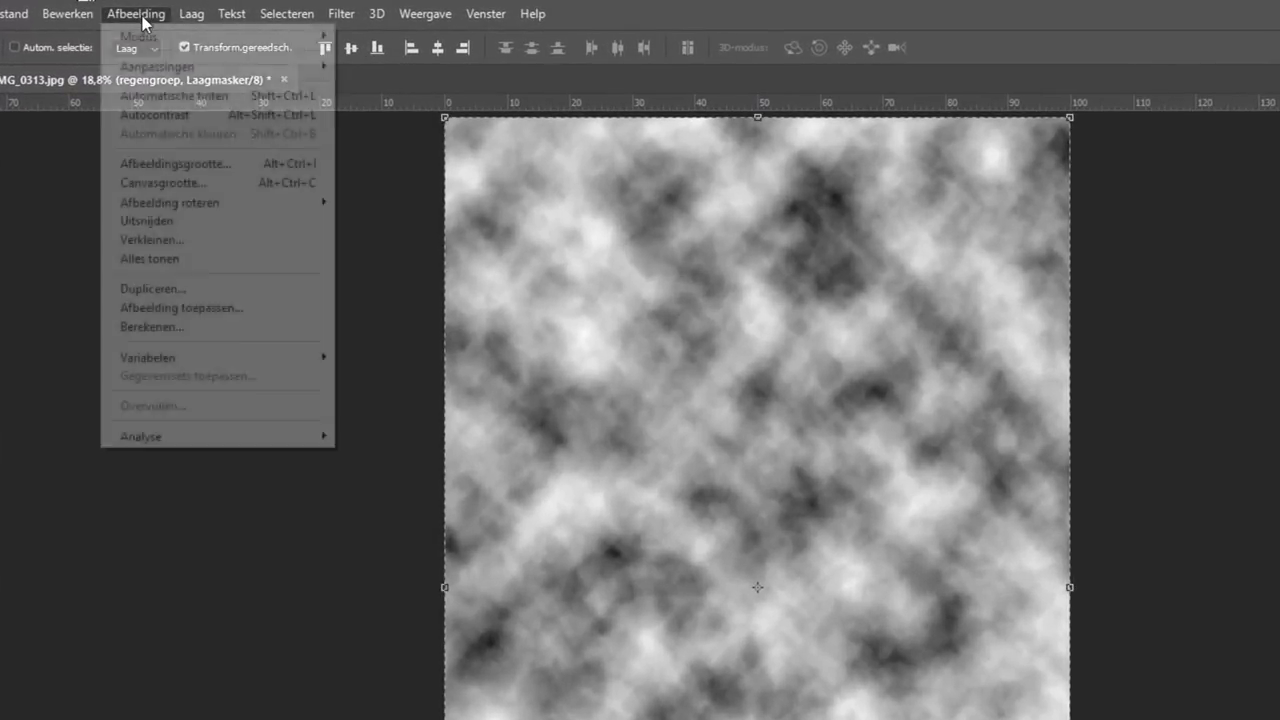
pyautogui.moveTo(157, 66)
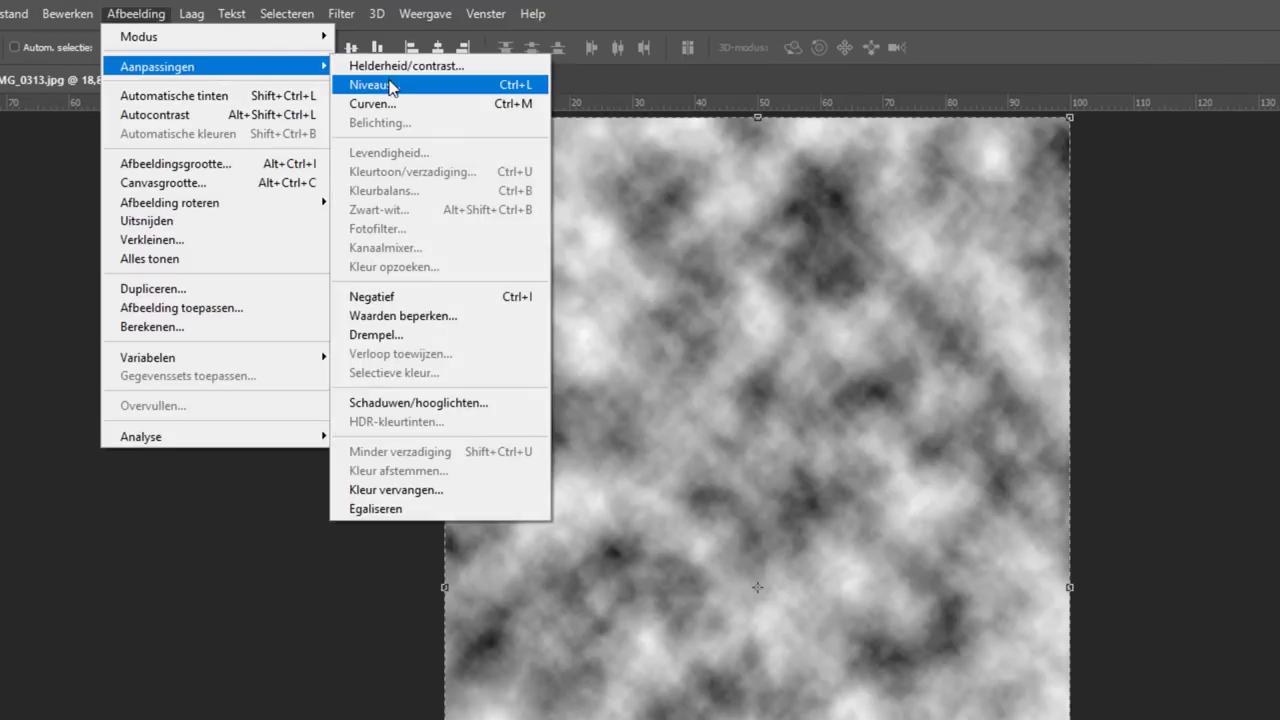
pyautogui.click(390, 86)
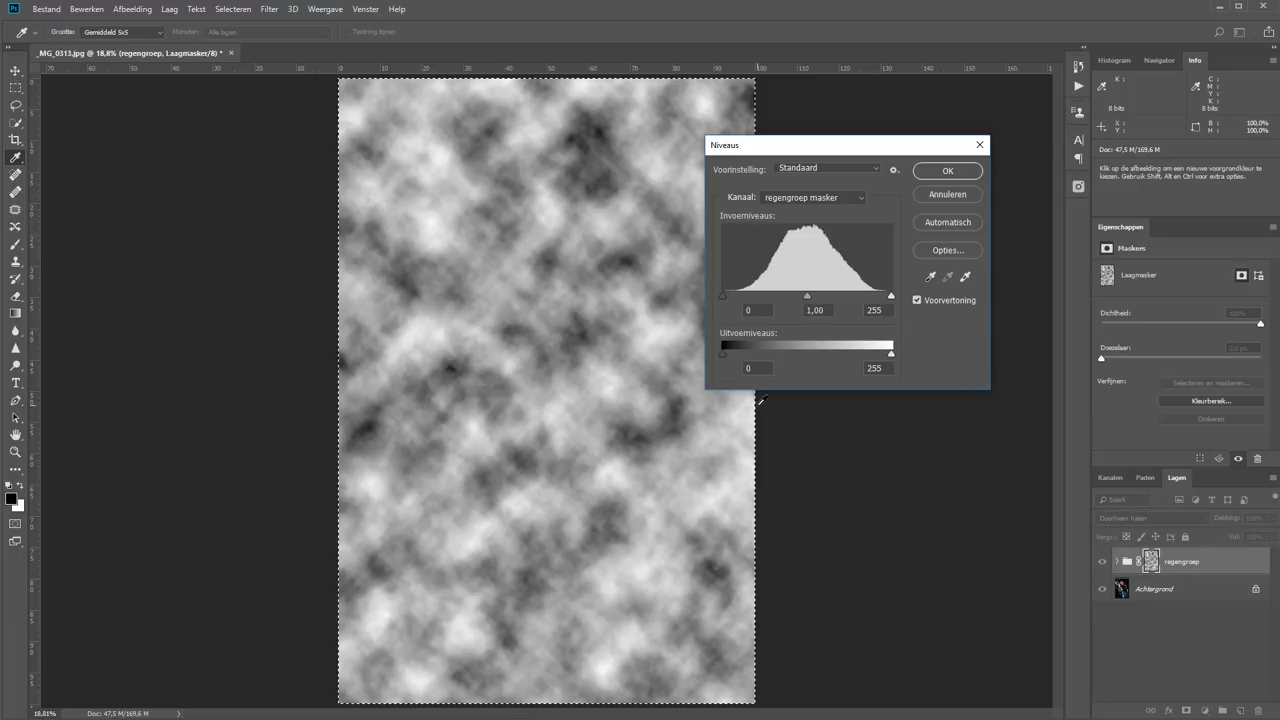
pyautogui.moveTo(724, 296); pyautogui.dragTo(765, 296)
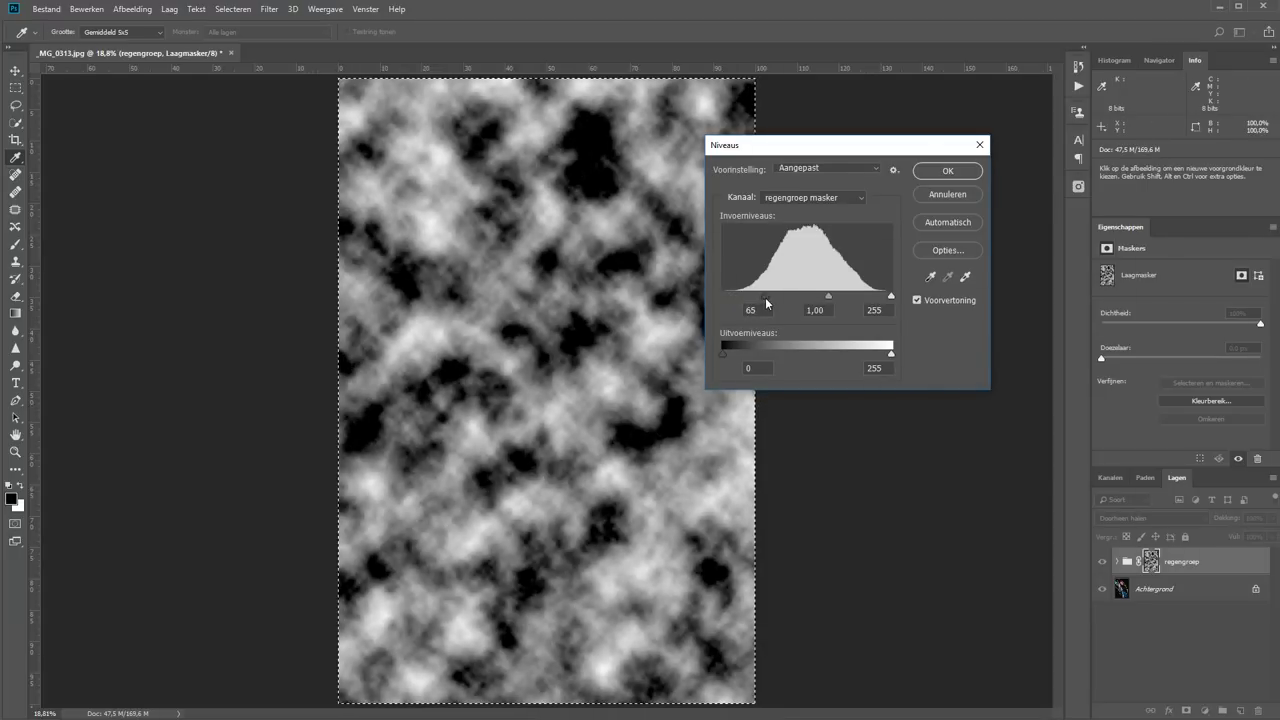
pyautogui.moveTo(891, 296); pyautogui.dragTo(855, 296)
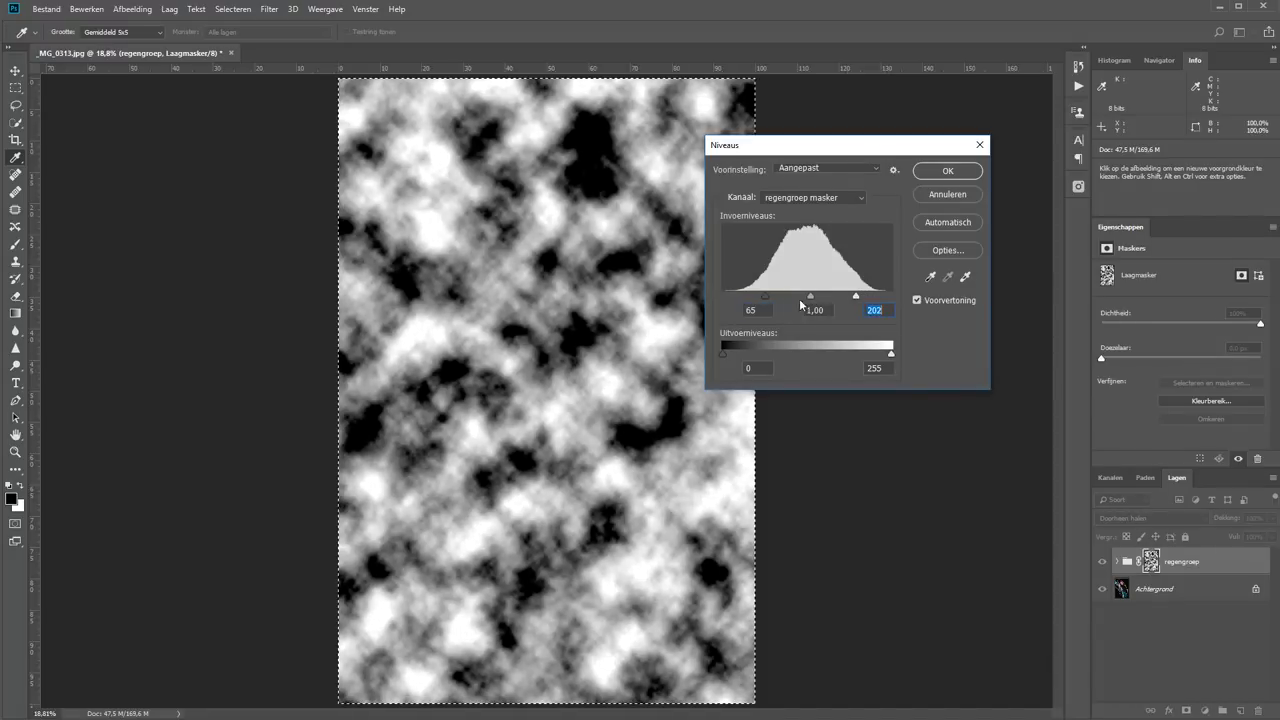
pyautogui.moveTo(765, 296); pyautogui.dragTo(745, 294)
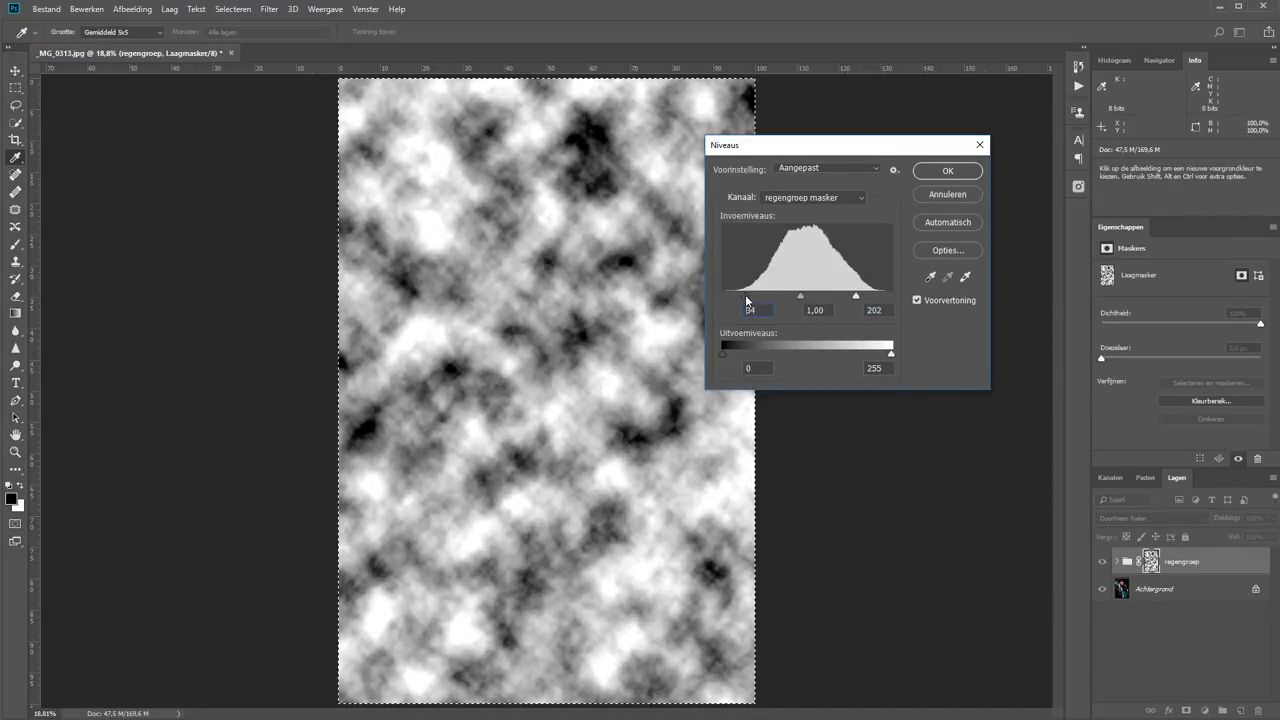
pyautogui.moveTo(855, 296); pyautogui.dragTo(845, 296)
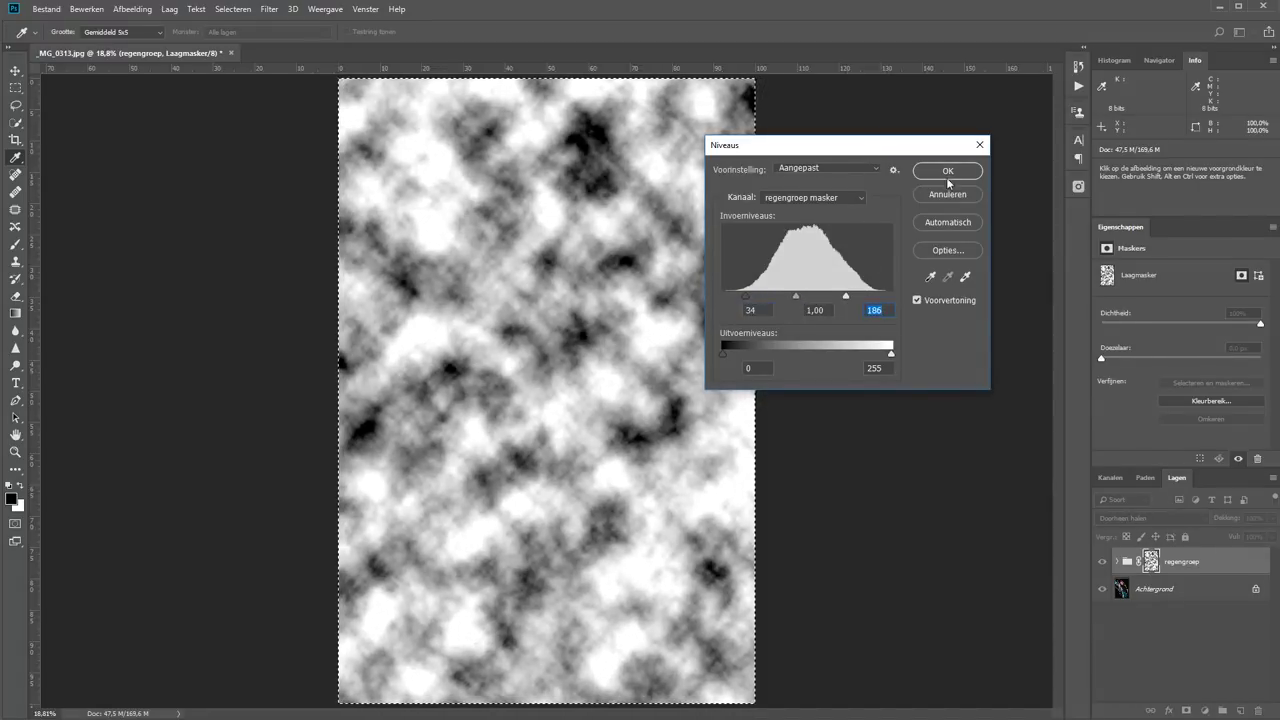
pyautogui.click(947, 171)
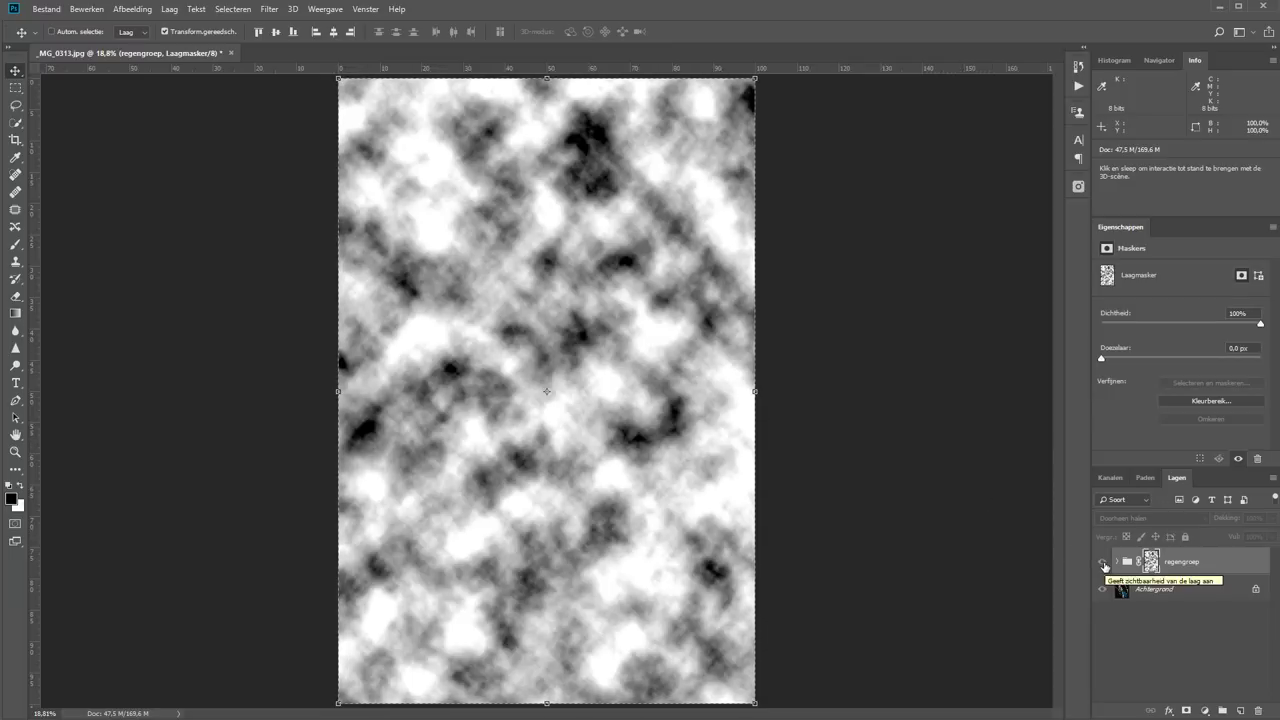
# Show the rainy photo and toggle the rain group's mask off and on to compare
pyautogui.click(1104, 565)
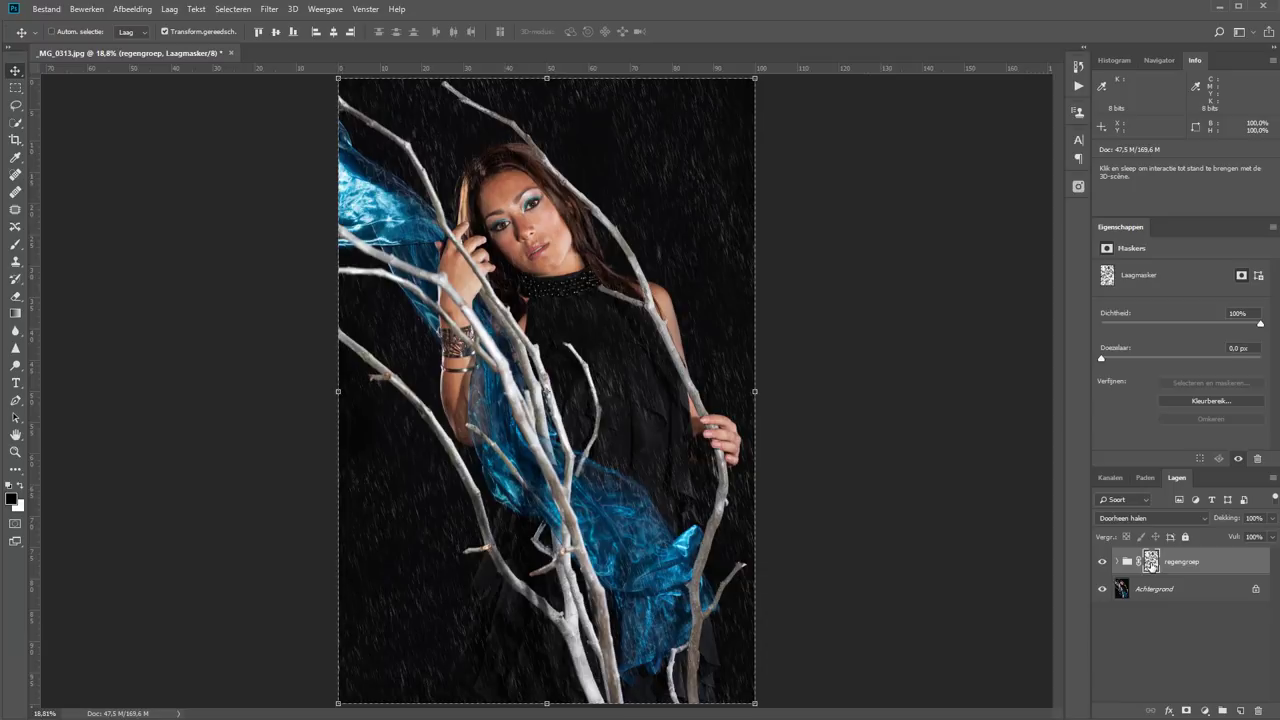
pyautogui.keyDown('shift'); pyautogui.click(1151, 564); pyautogui.keyUp('shift')
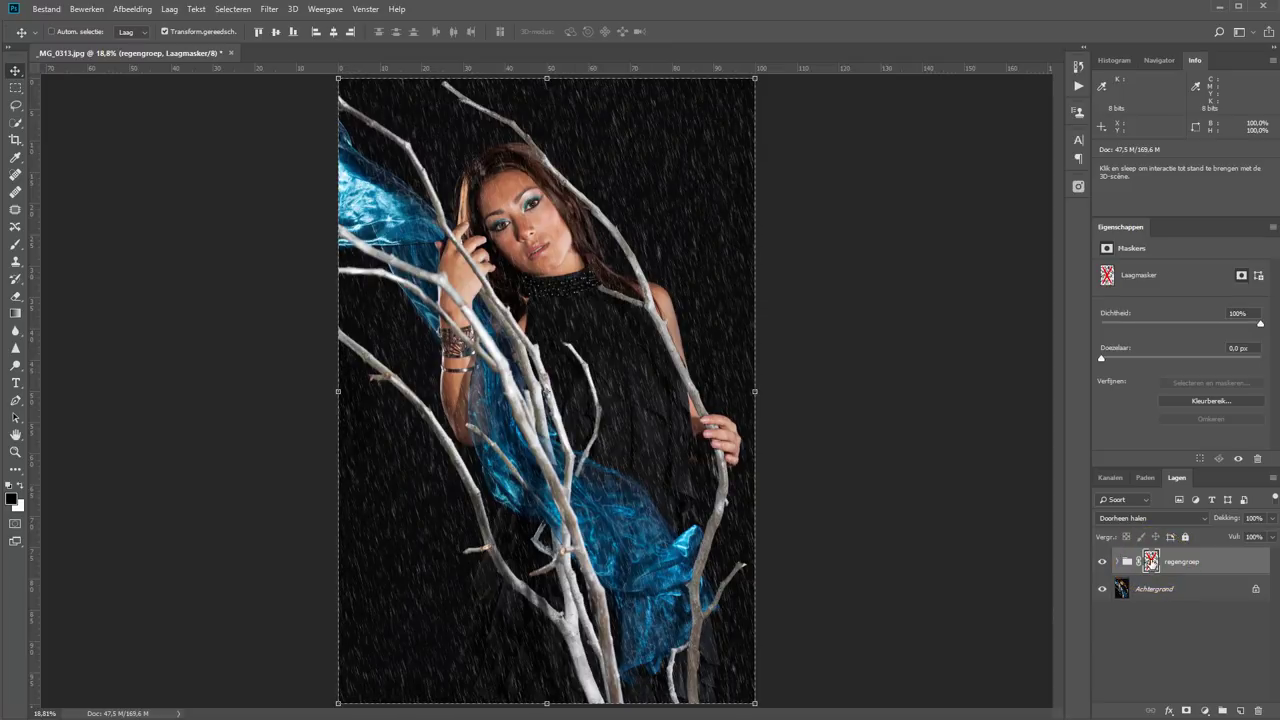
pyautogui.keyDown('shift'); pyautogui.click(1151, 563); pyautogui.keyUp('shift')
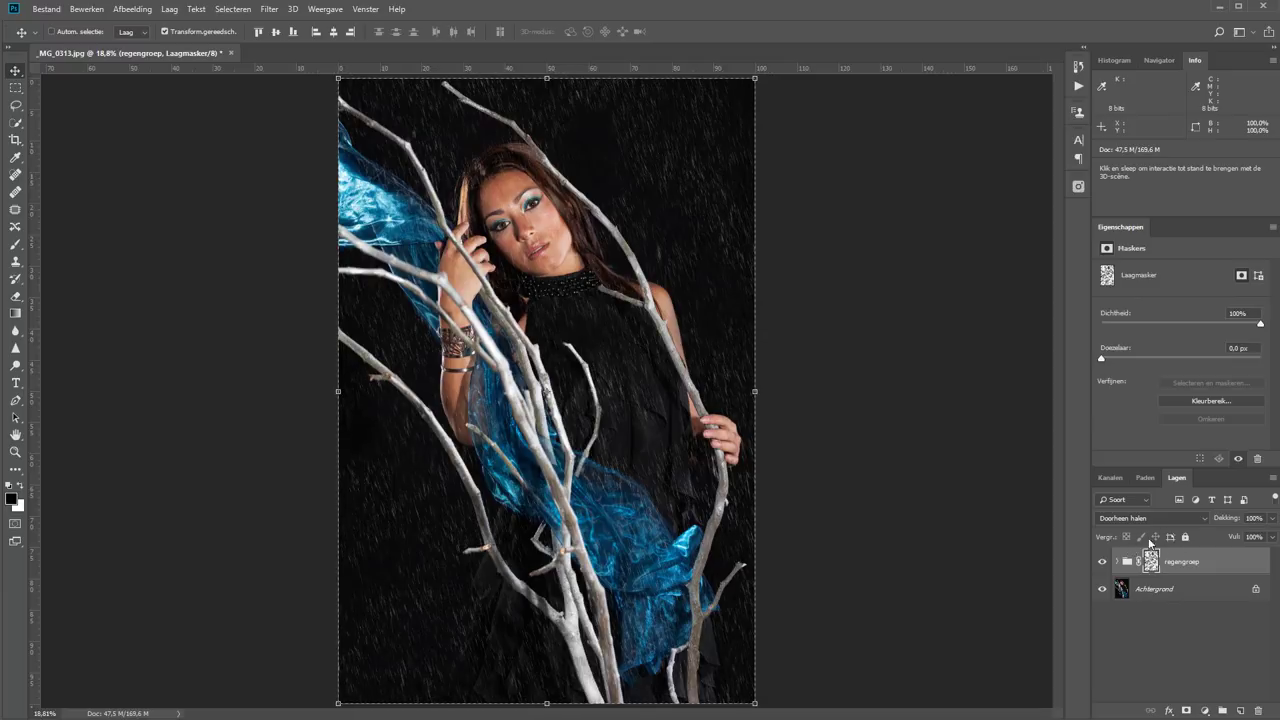
# Set the regengroep mask Density to 59%, then return to the full photo view
pyautogui.moveTo(1260, 325); pyautogui.dragTo(1154, 328)
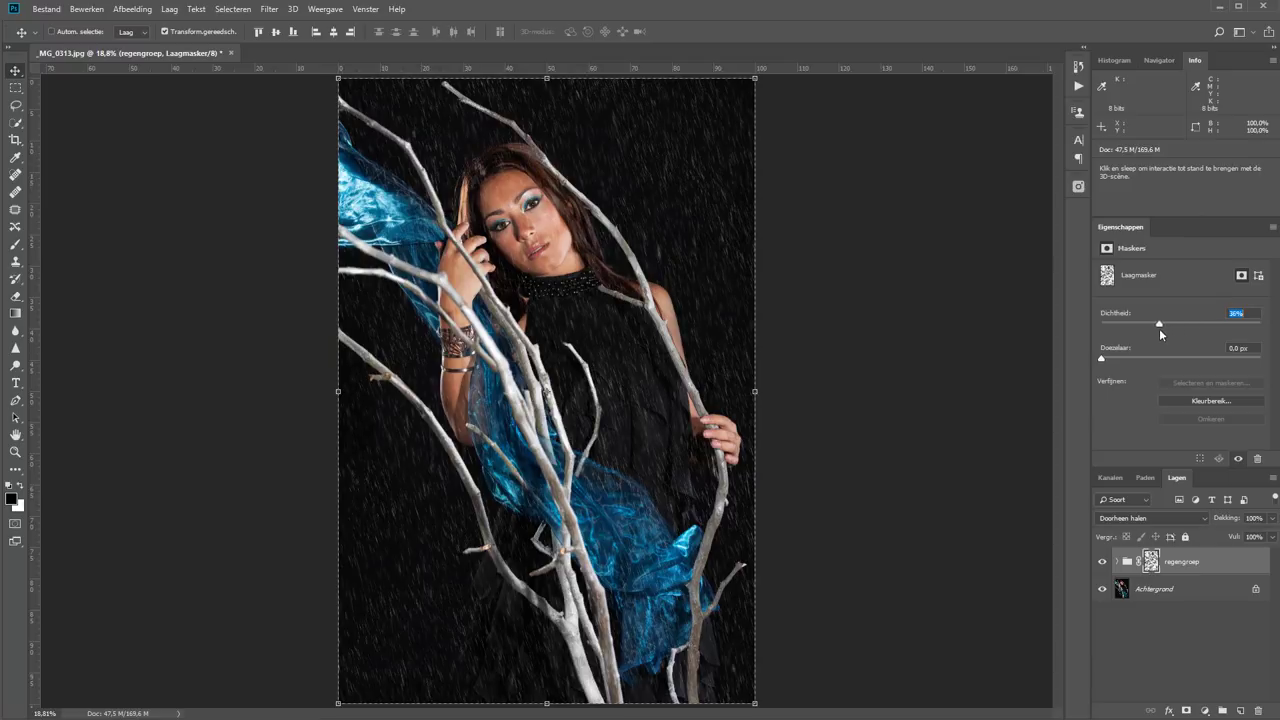
pyautogui.keyDown('alt'); pyautogui.click(1151, 562); pyautogui.keyUp('alt')
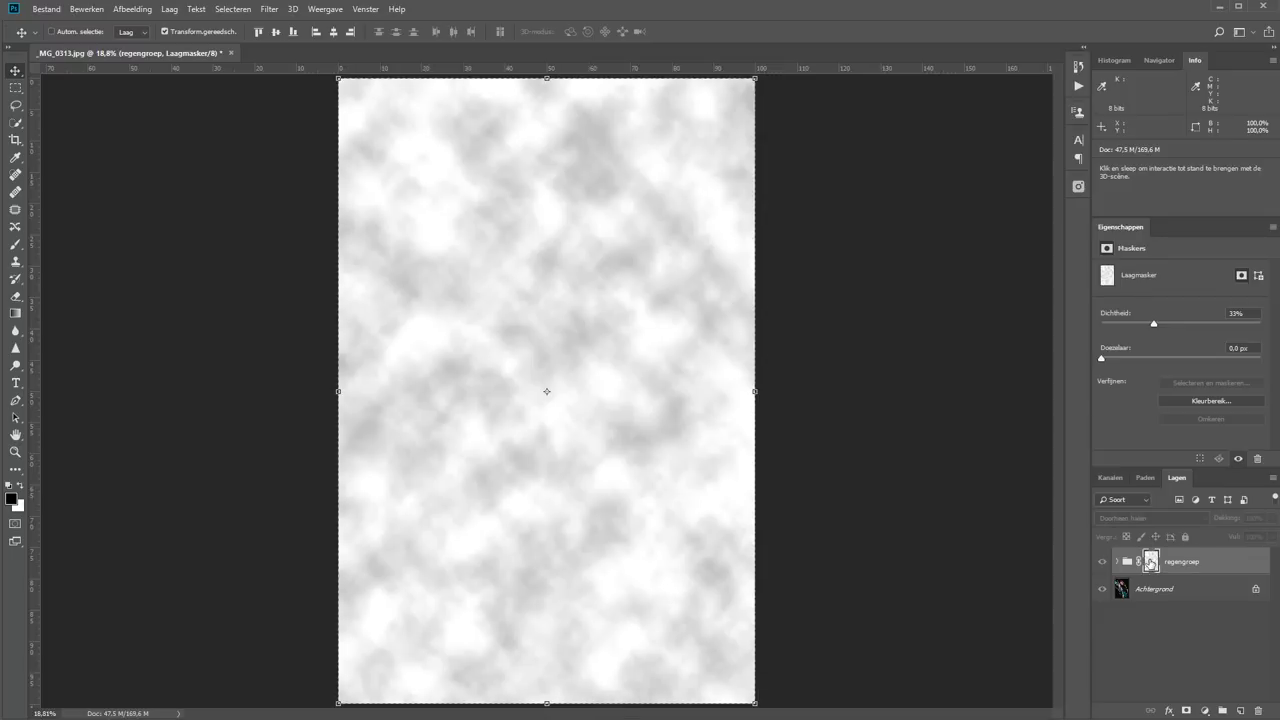
pyautogui.moveTo(1156, 326); pyautogui.dragTo(1272, 334)
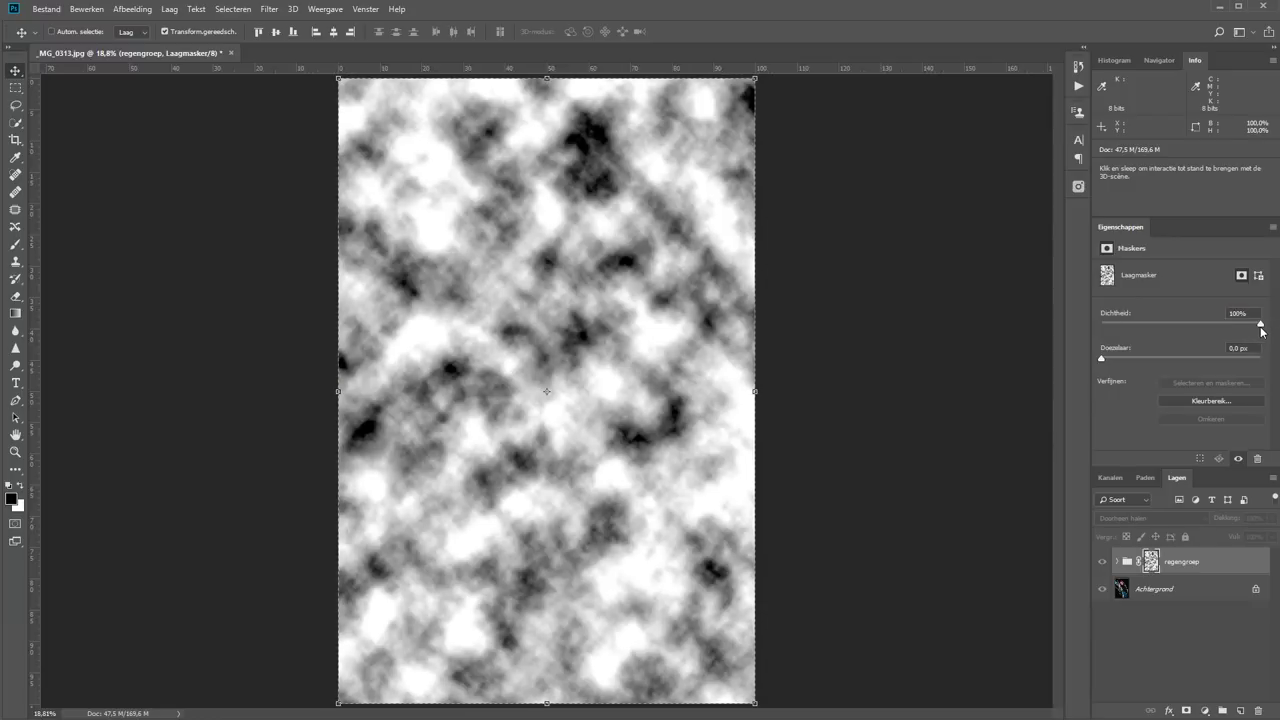
pyautogui.moveTo(1262, 331); pyautogui.dragTo(1195, 325)
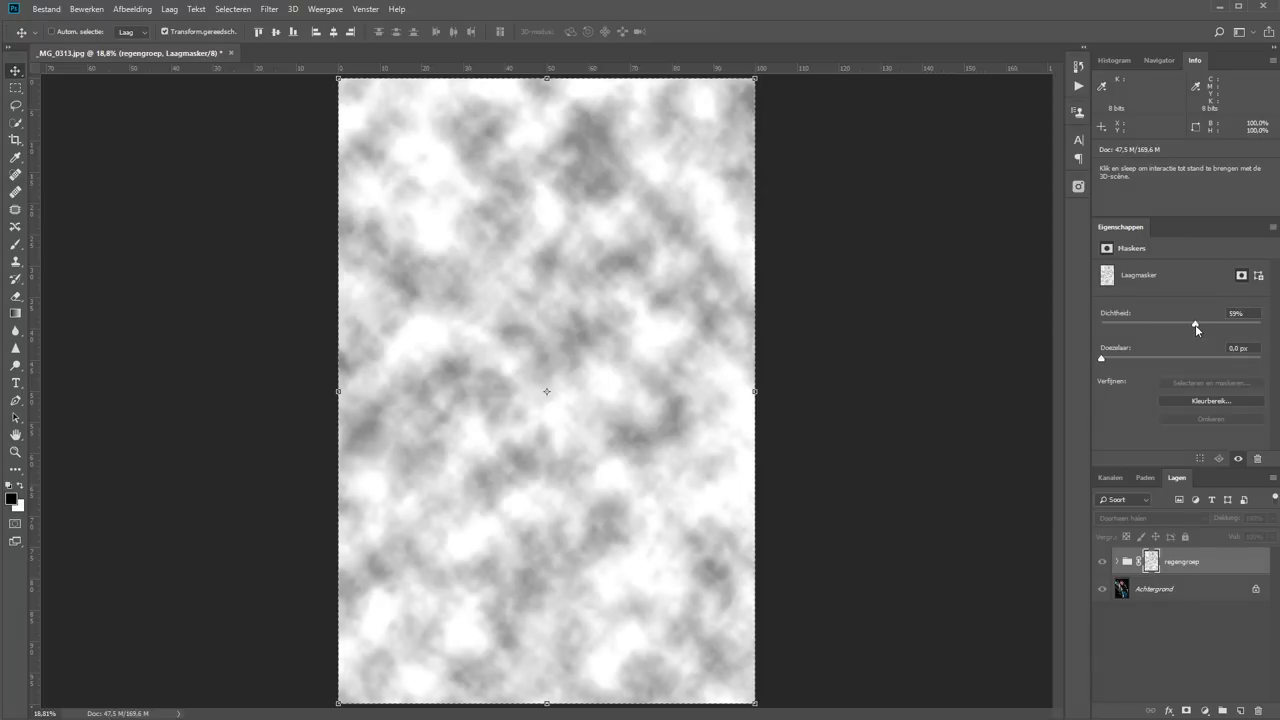
pyautogui.click(1102, 564)
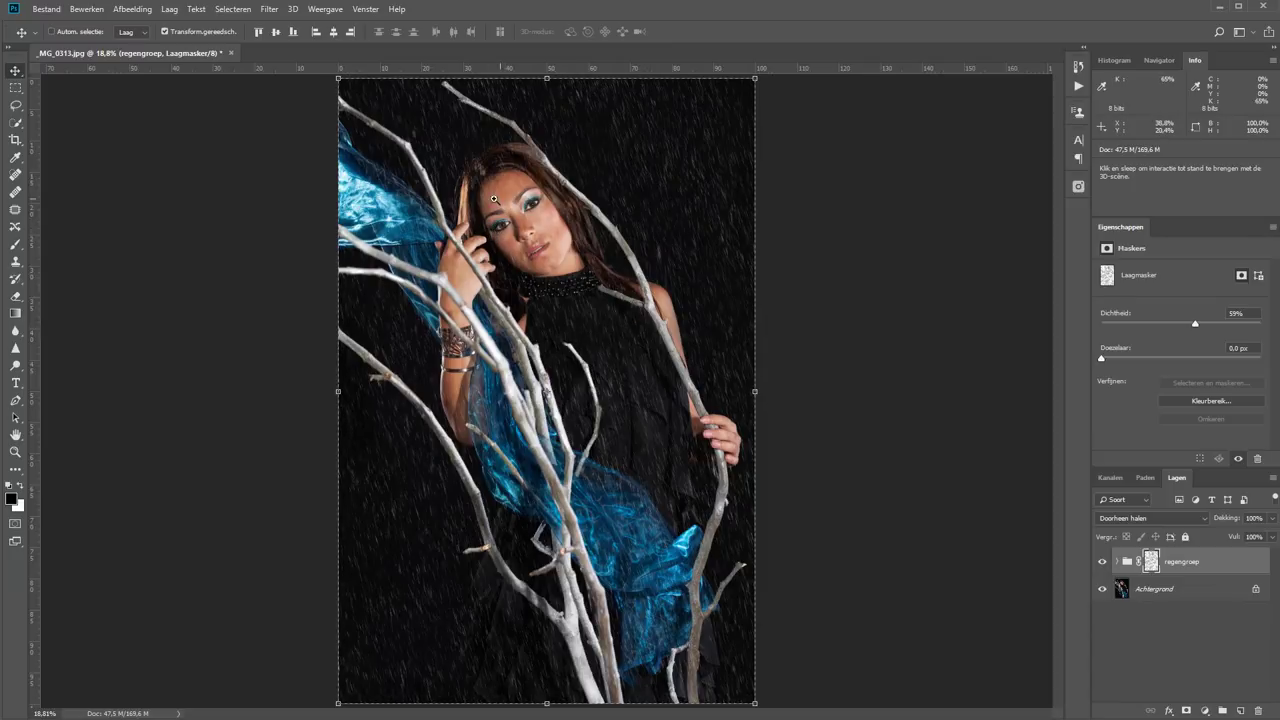
# Zoom in on the face, expand regengroep and add a layer mask to regen 1
pyautogui.press('z')
pyautogui.moveTo(418, 134); pyautogui.dragTo(641, 338)
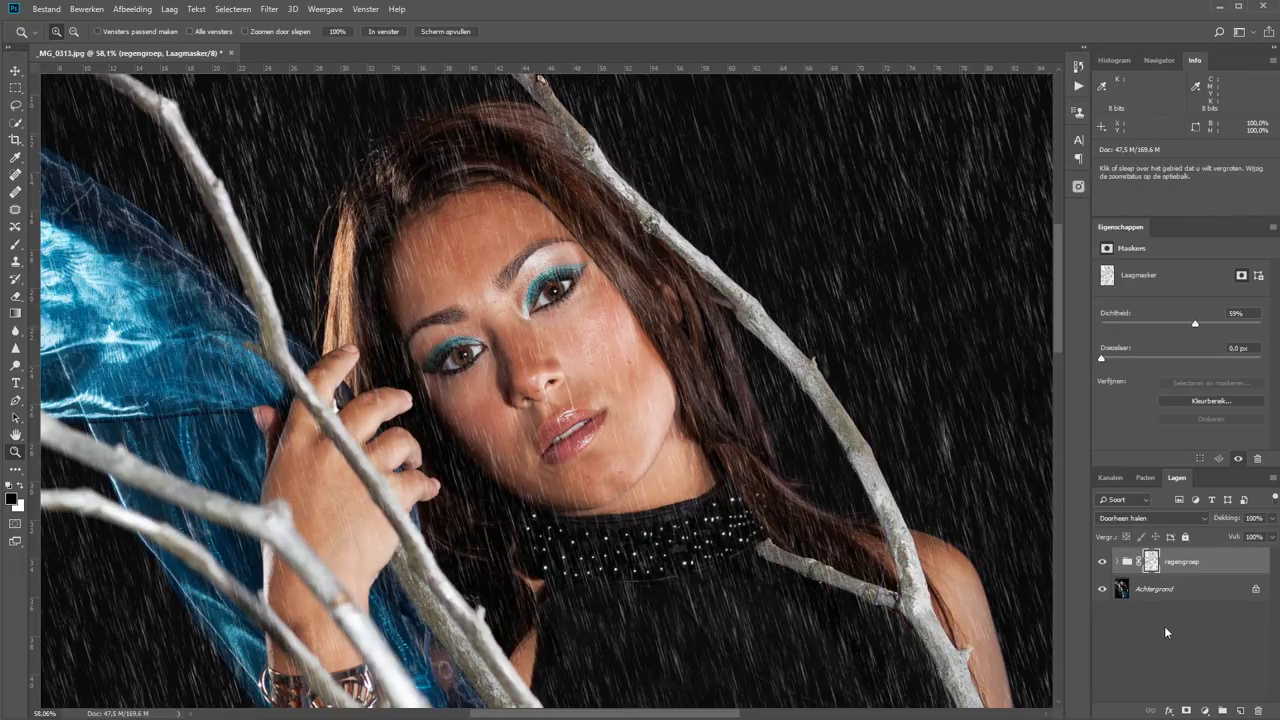
pyautogui.click(1117, 562)
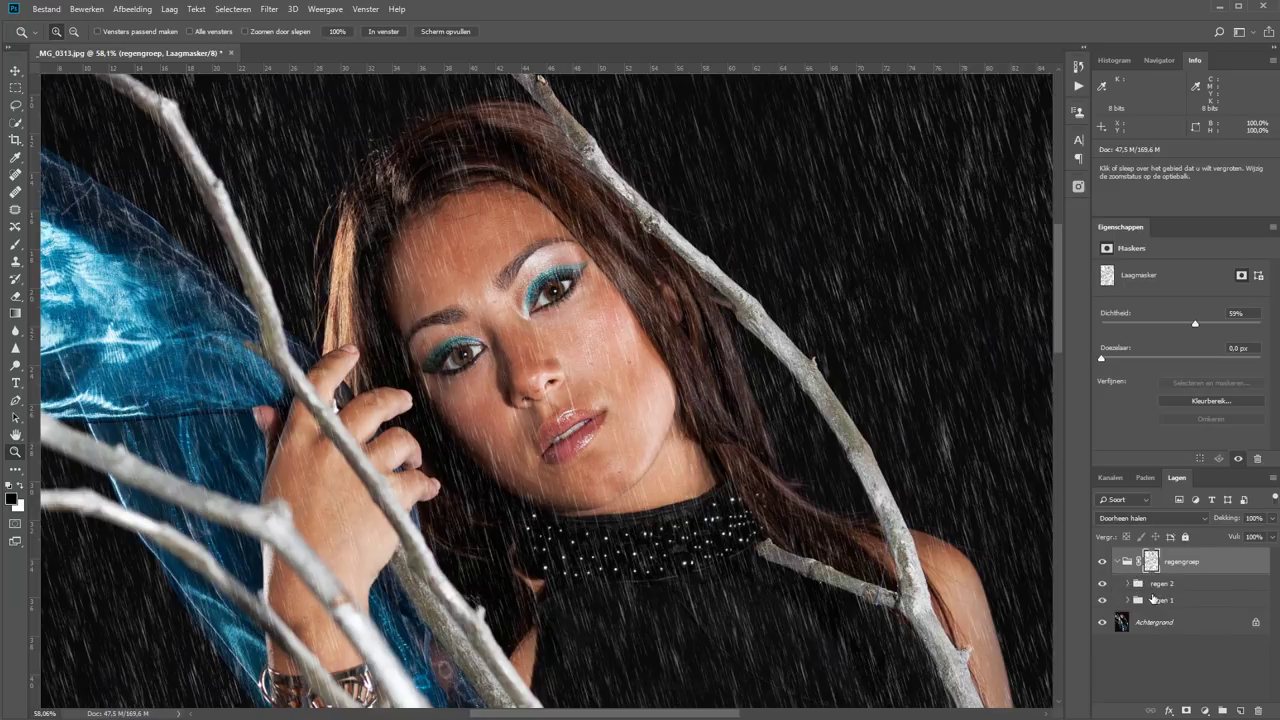
pyautogui.click(1155, 604)
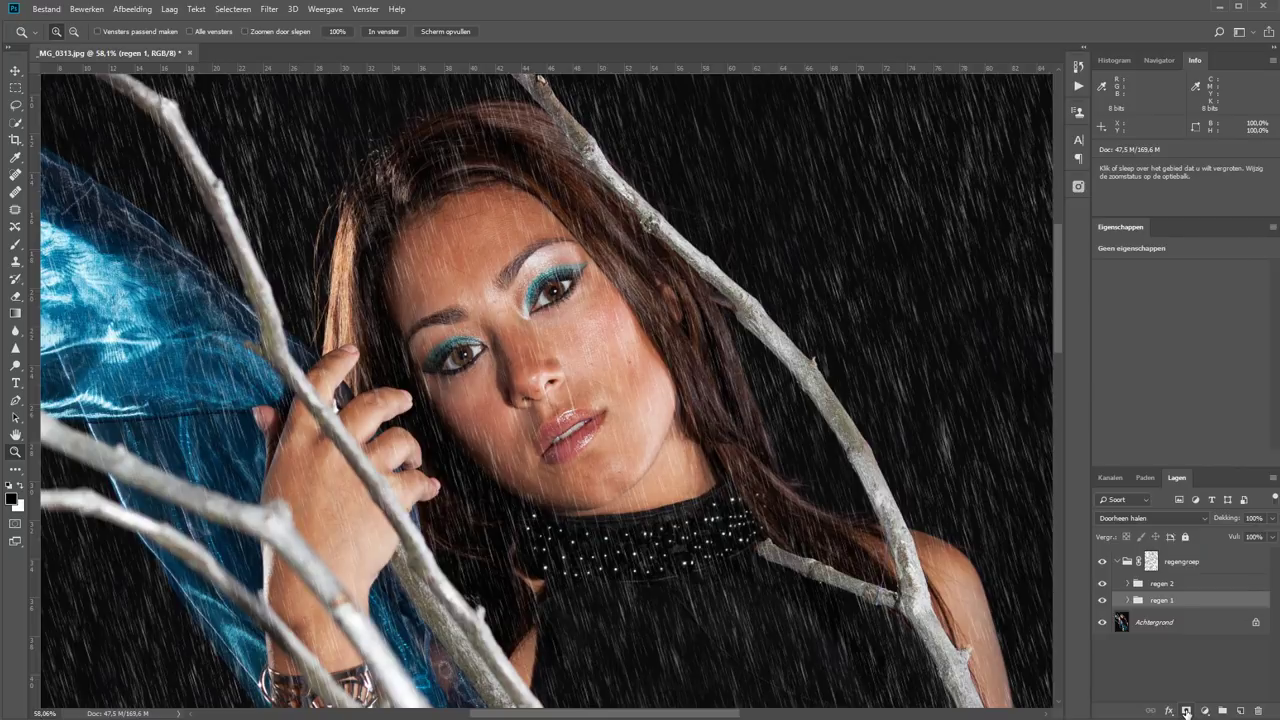
pyautogui.click(1186, 711)
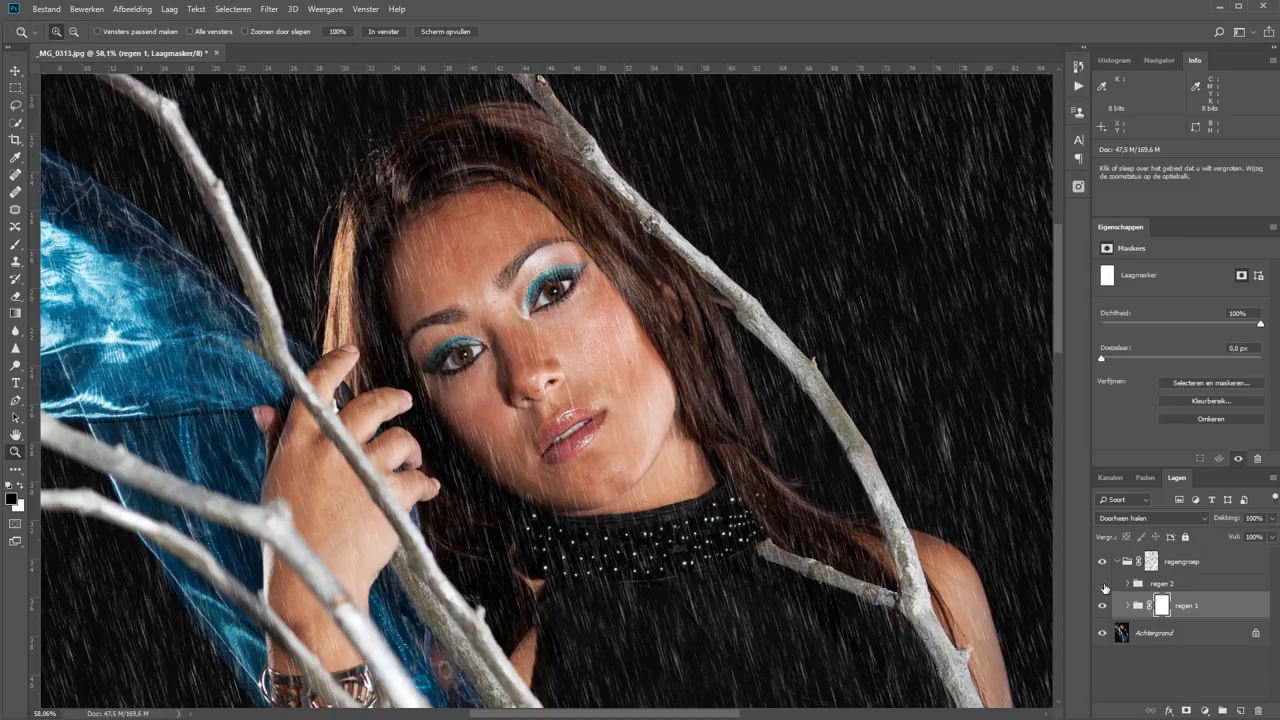
# Hide regen 2 and paint black at 37% brush opacity over the face and neck
pyautogui.click(1103, 584)
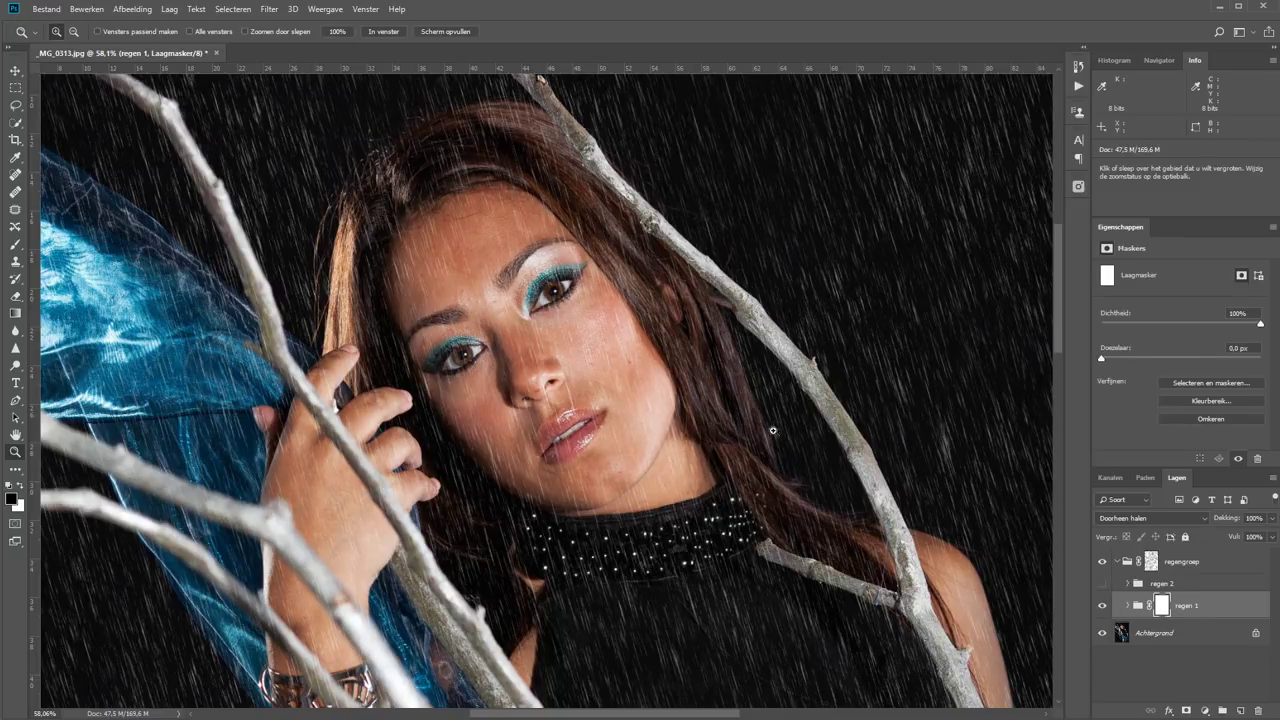
pyautogui.click(15, 246)
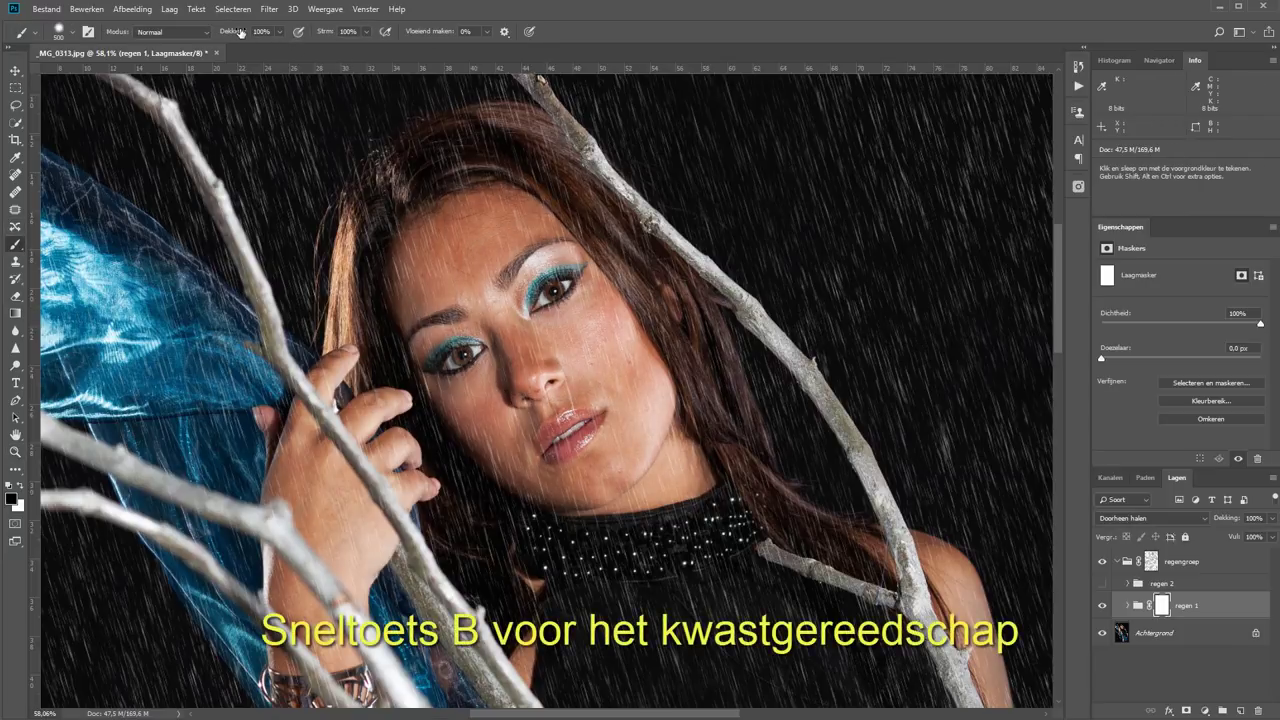
pyautogui.moveTo(240, 32); pyautogui.dragTo(218, 32)
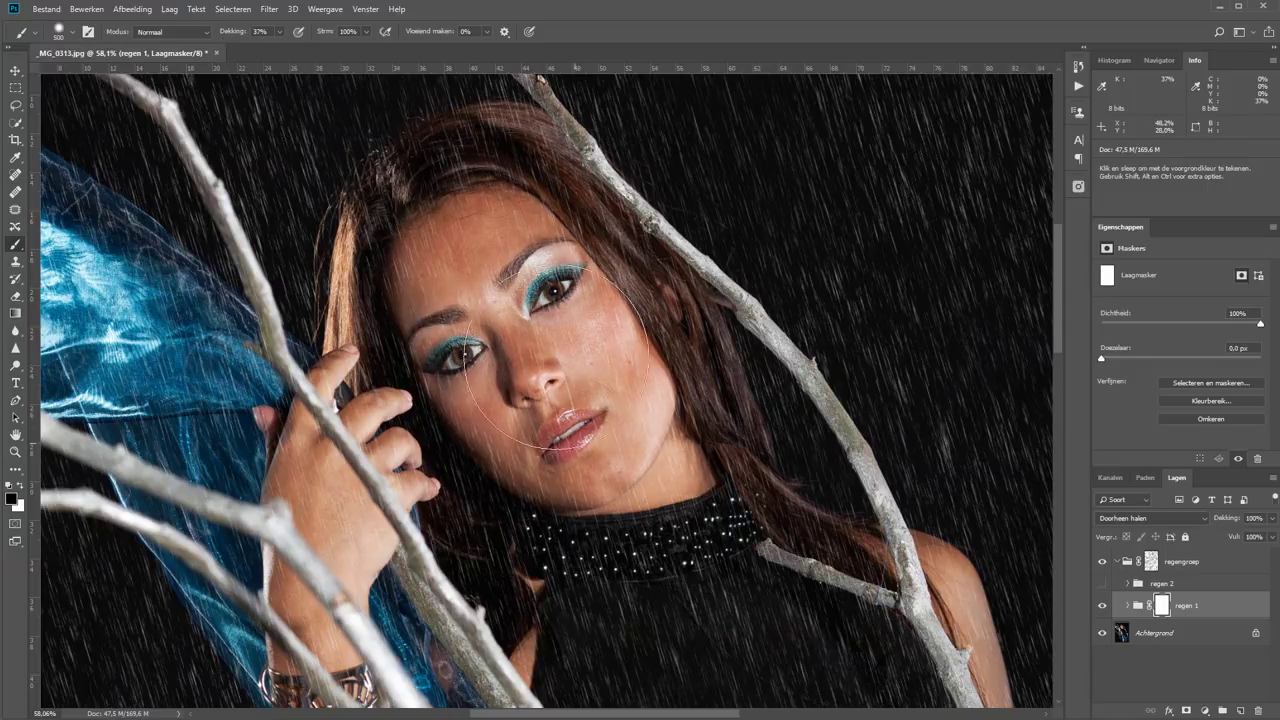
pyautogui.moveTo(624, 490)
pyautogui.mouseDown()
pyautogui.moveTo(500, 300)
pyautogui.moveTo(480, 400)
pyautogui.moveTo(765, 585)
pyautogui.mouseUp()
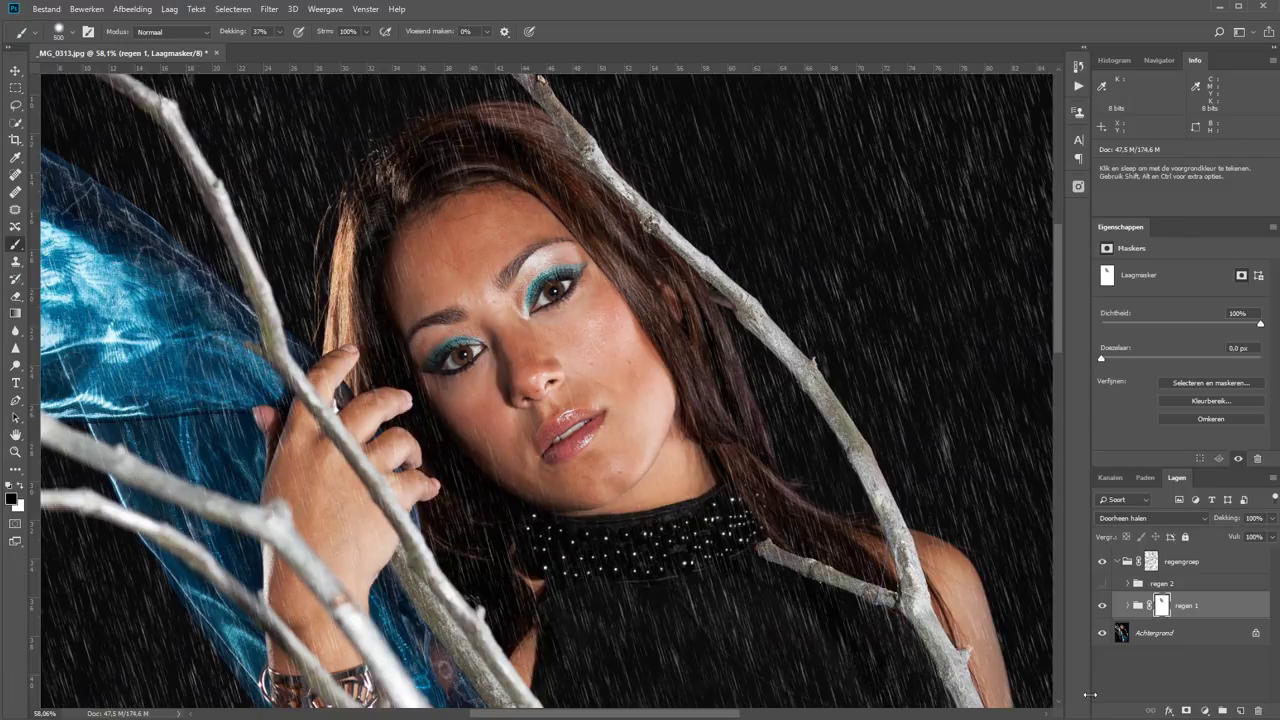
# Show regen 2 again, add a layer mask to it, and fit the image in the window
pyautogui.click(1102, 584)
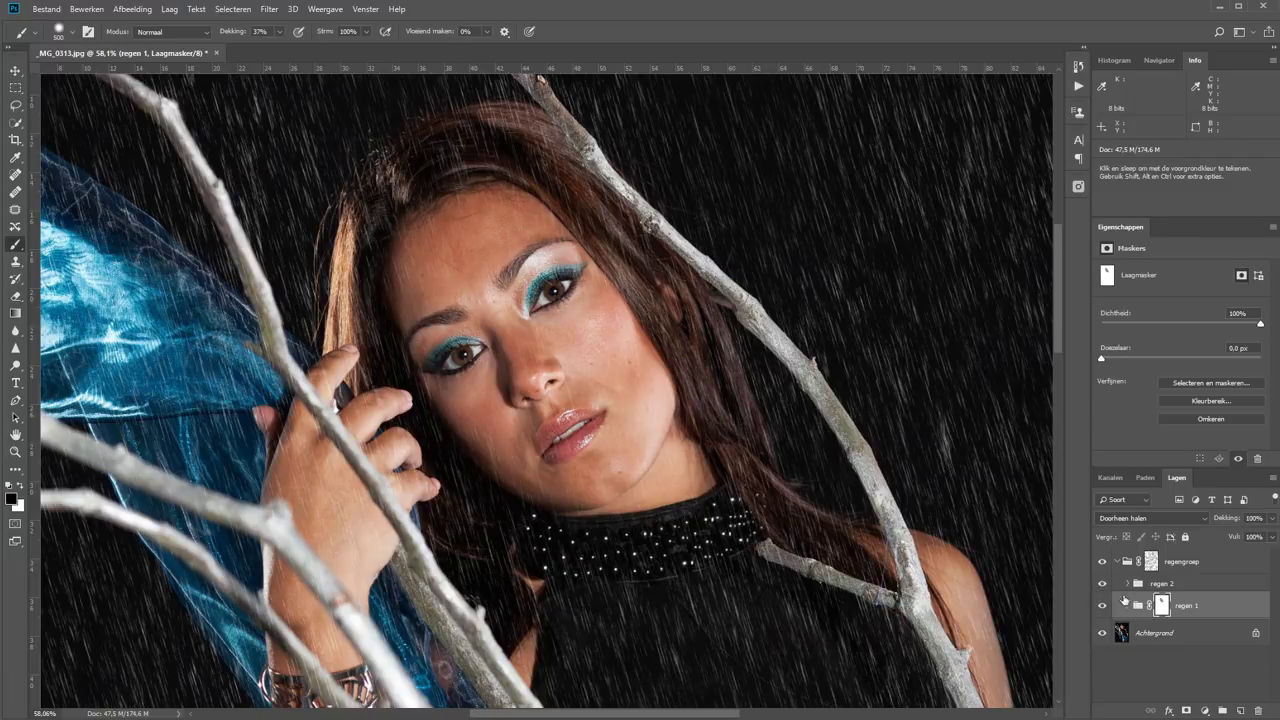
pyautogui.click(1206, 588)
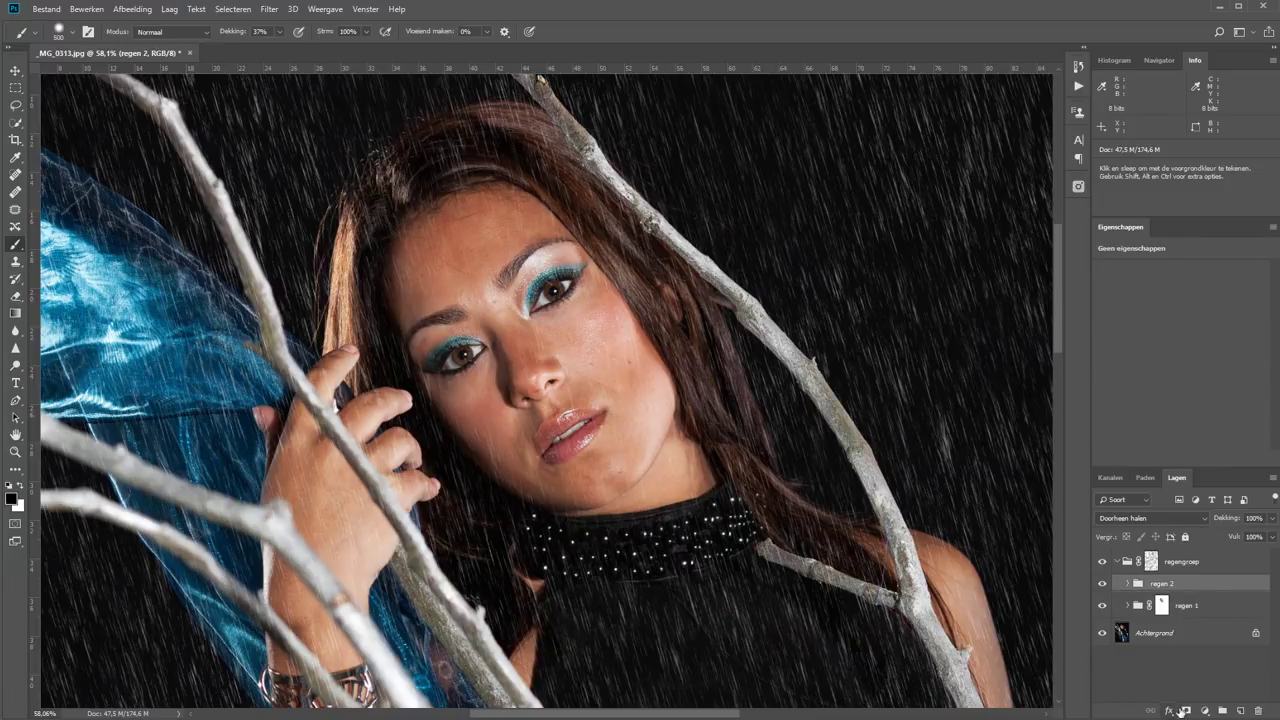
pyautogui.click(1186, 710)
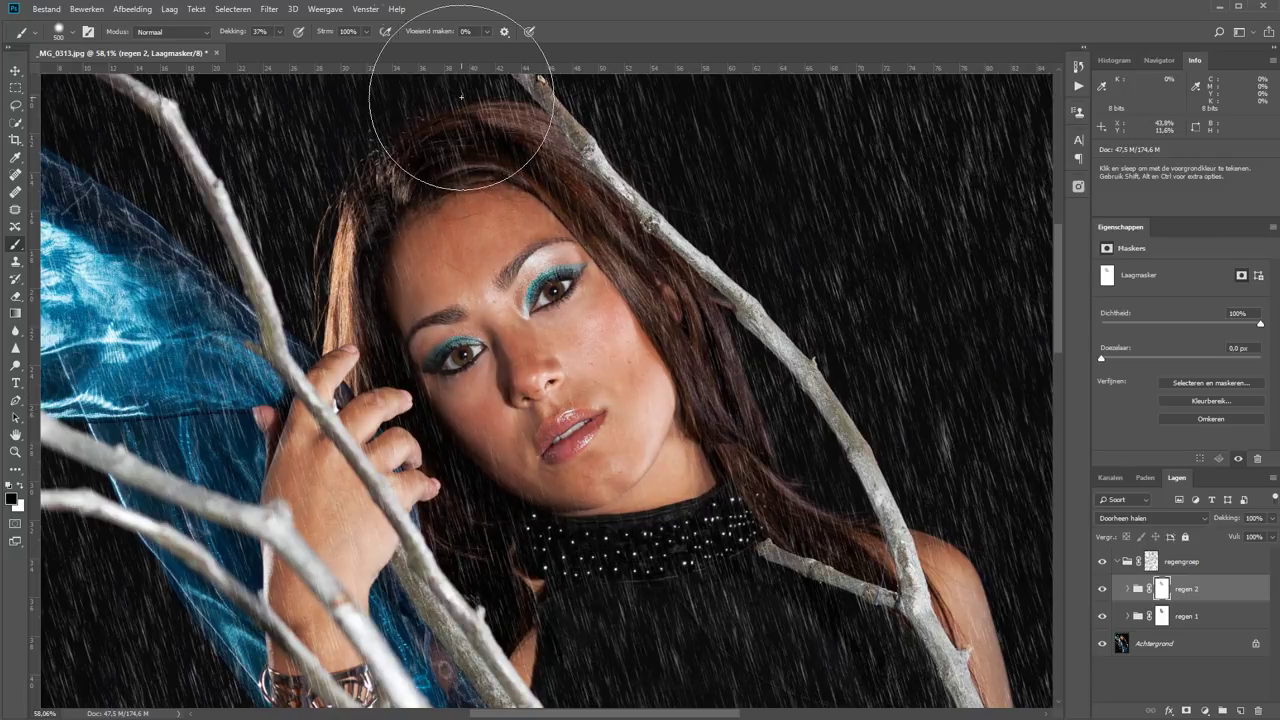
pyautogui.press('z')
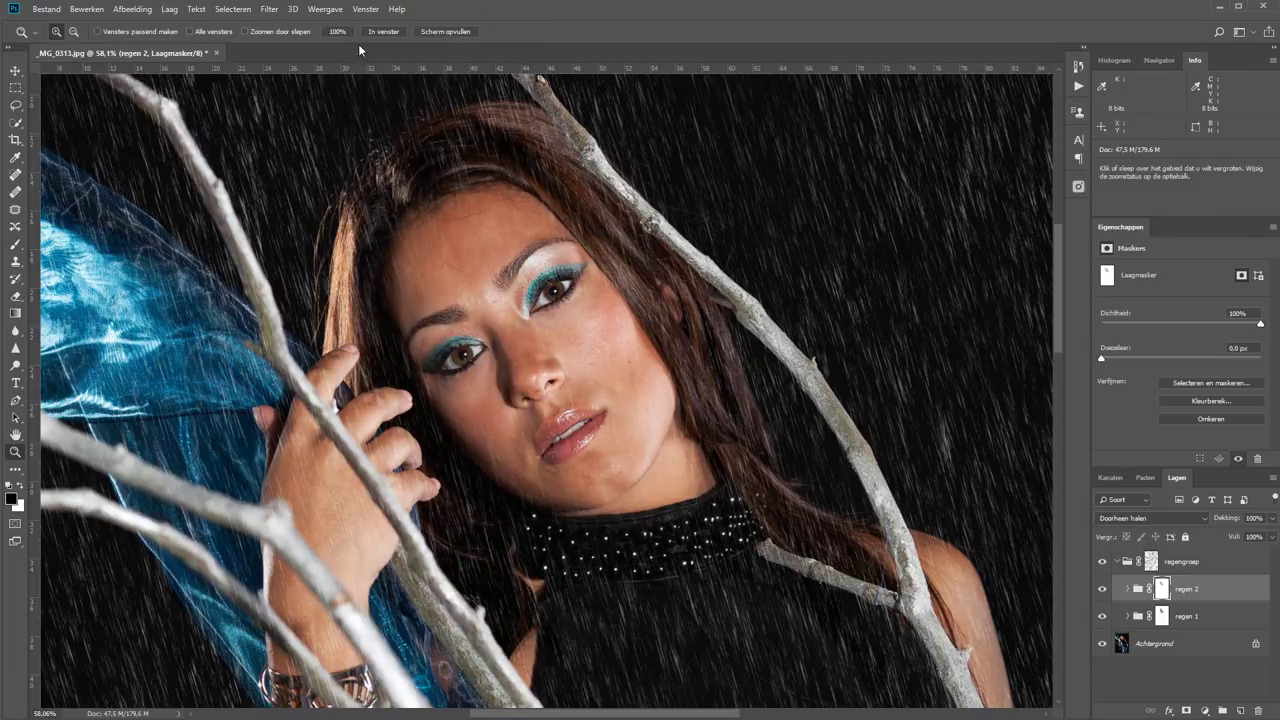
pyautogui.click(380, 34)
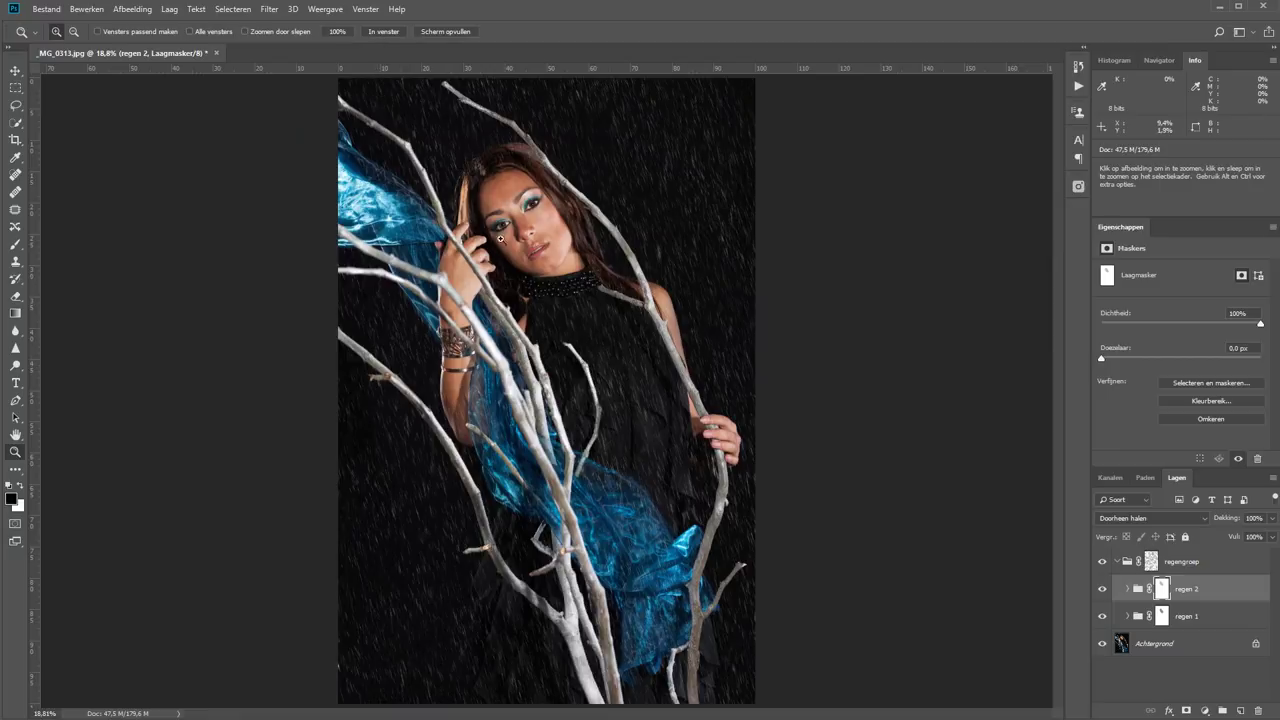
# Open the red-umbrella photo _MG_0393.jpg from Bridge in Adobe Photoshop CC 2018
pyautogui.click(1117, 561)
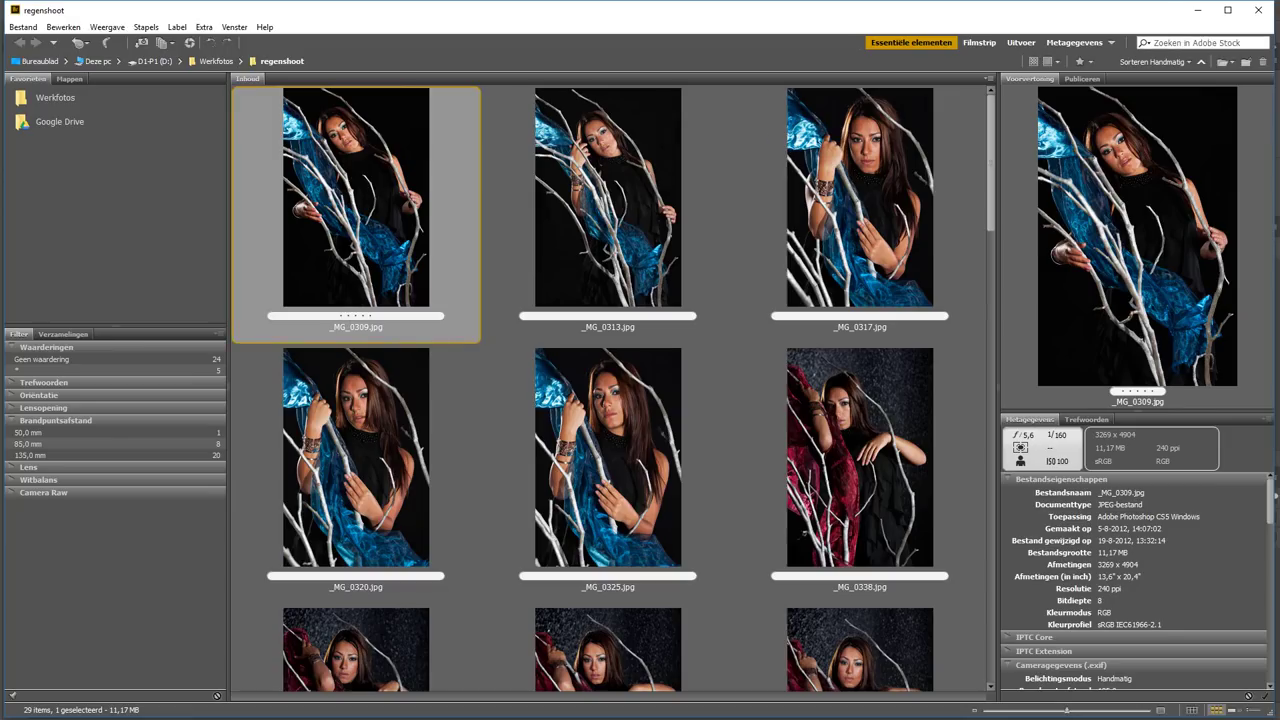
pyautogui.scroll(-5, 672, 570)
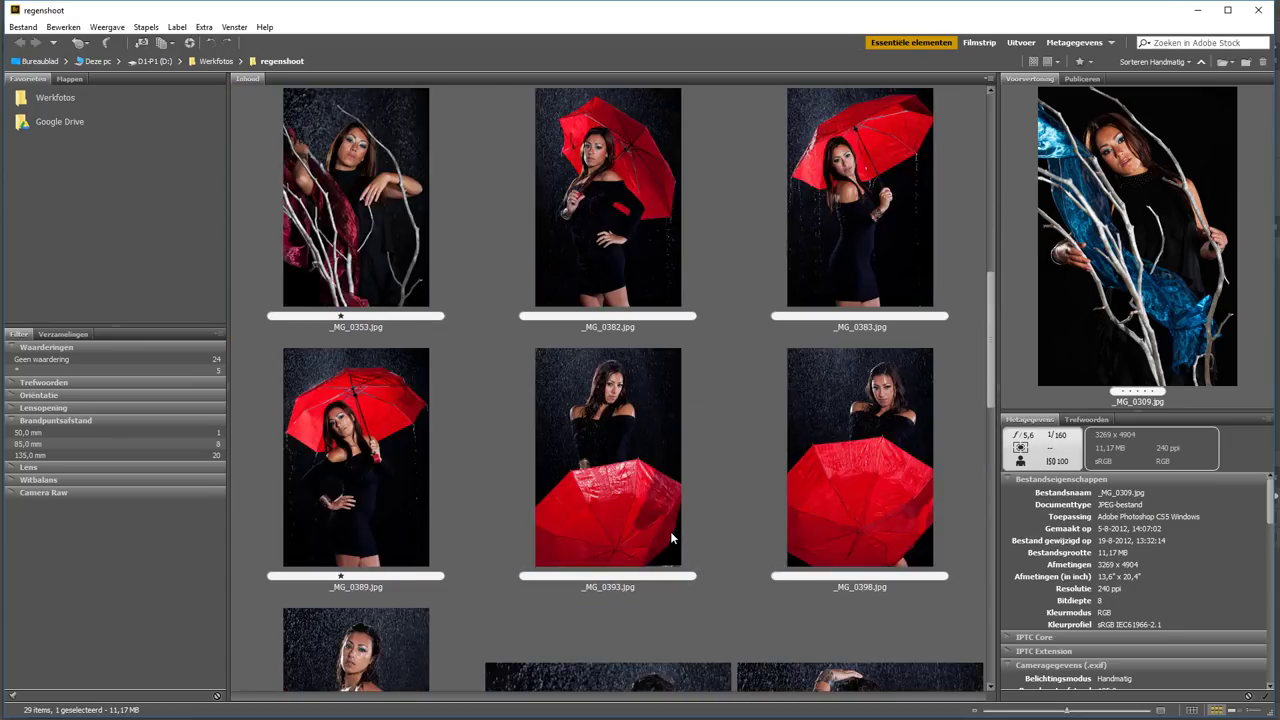
pyautogui.click(599, 446)
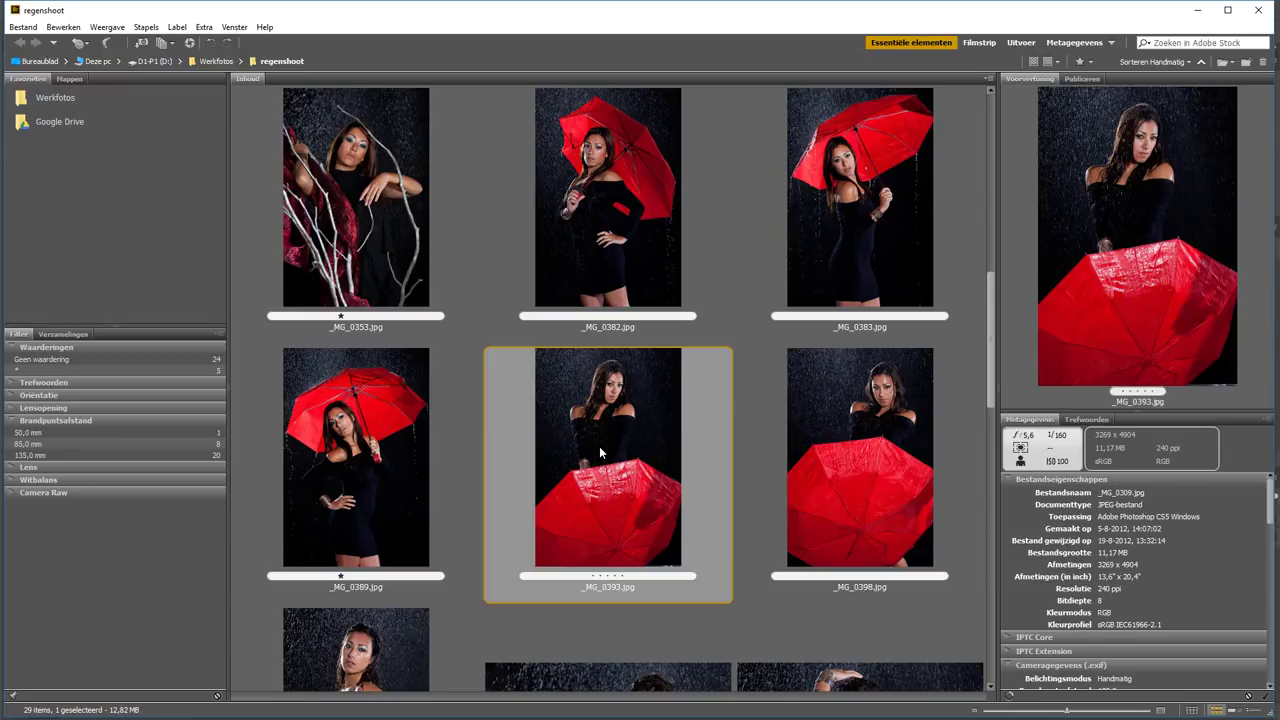
pyautogui.rightClick(599, 446)
pyautogui.click(779, 116)
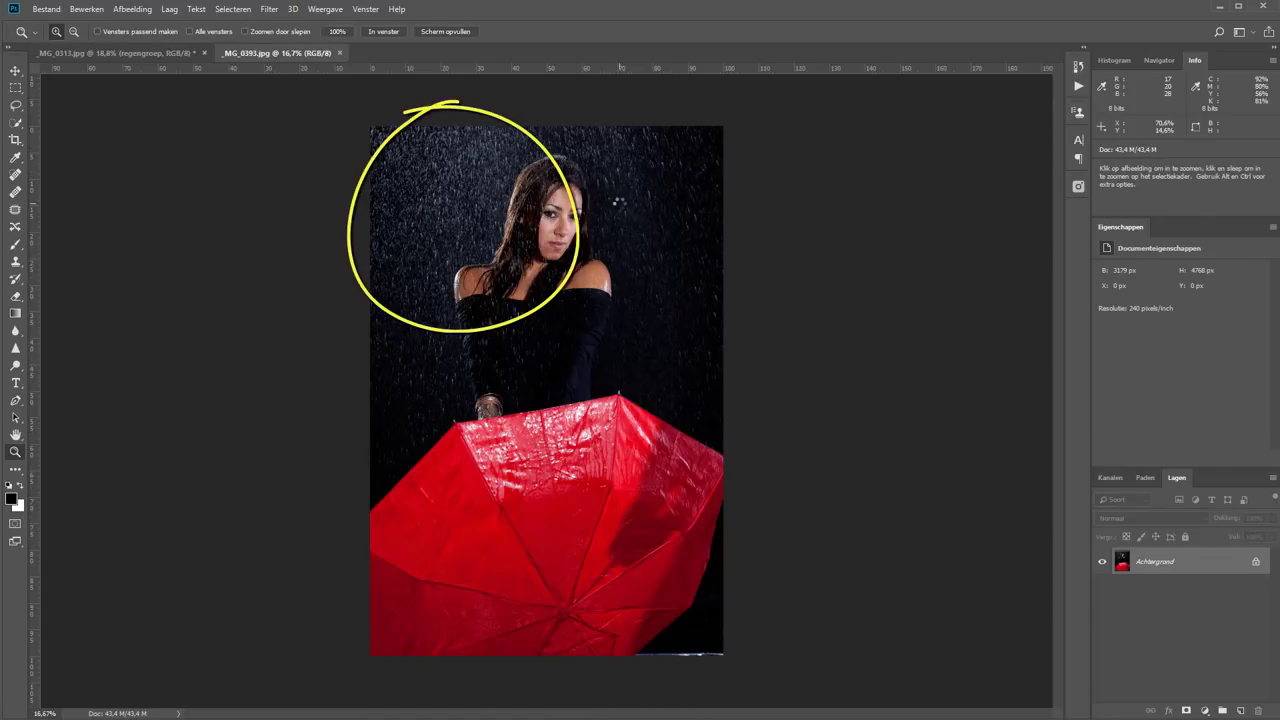
# Switch back to the _MG_0313.jpg rain portrait document
pyautogui.click(100, 53)
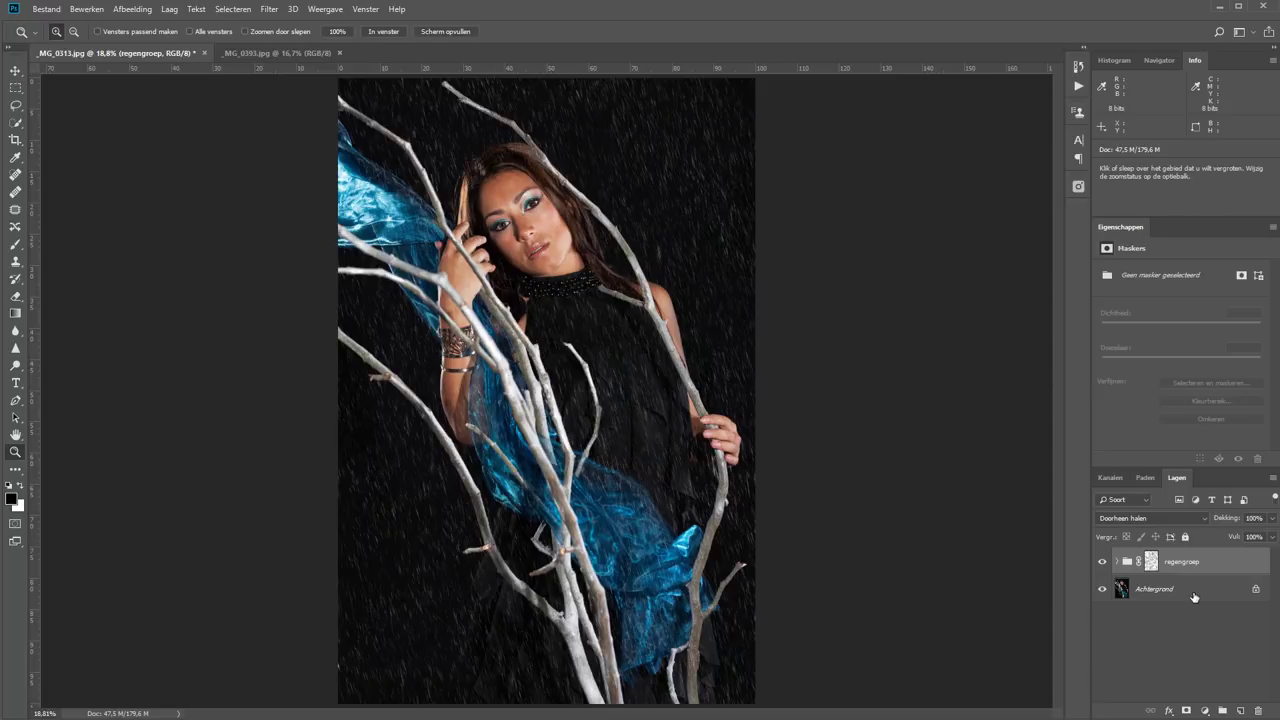
# Group regengroep into Groep 1, add an upward black-to-white gradient mask at 34% density
pyautogui.hotkey('ctrl', 'g')
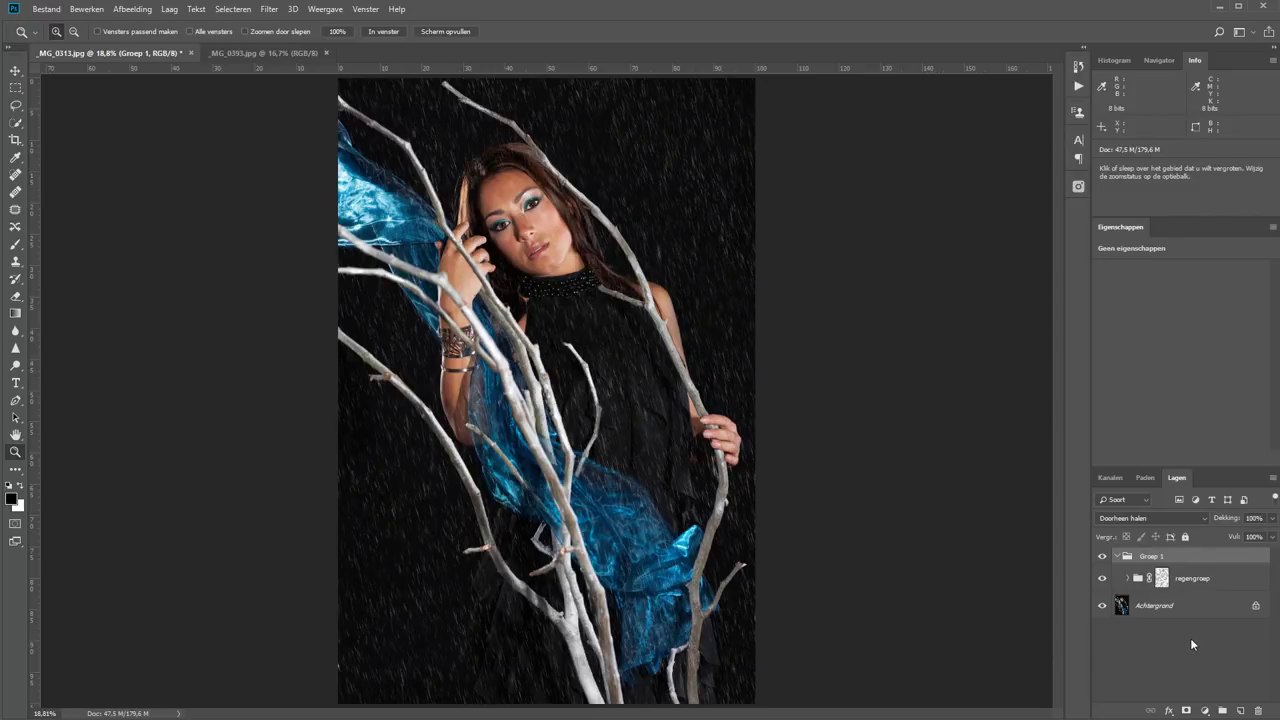
pyautogui.click(1186, 711)
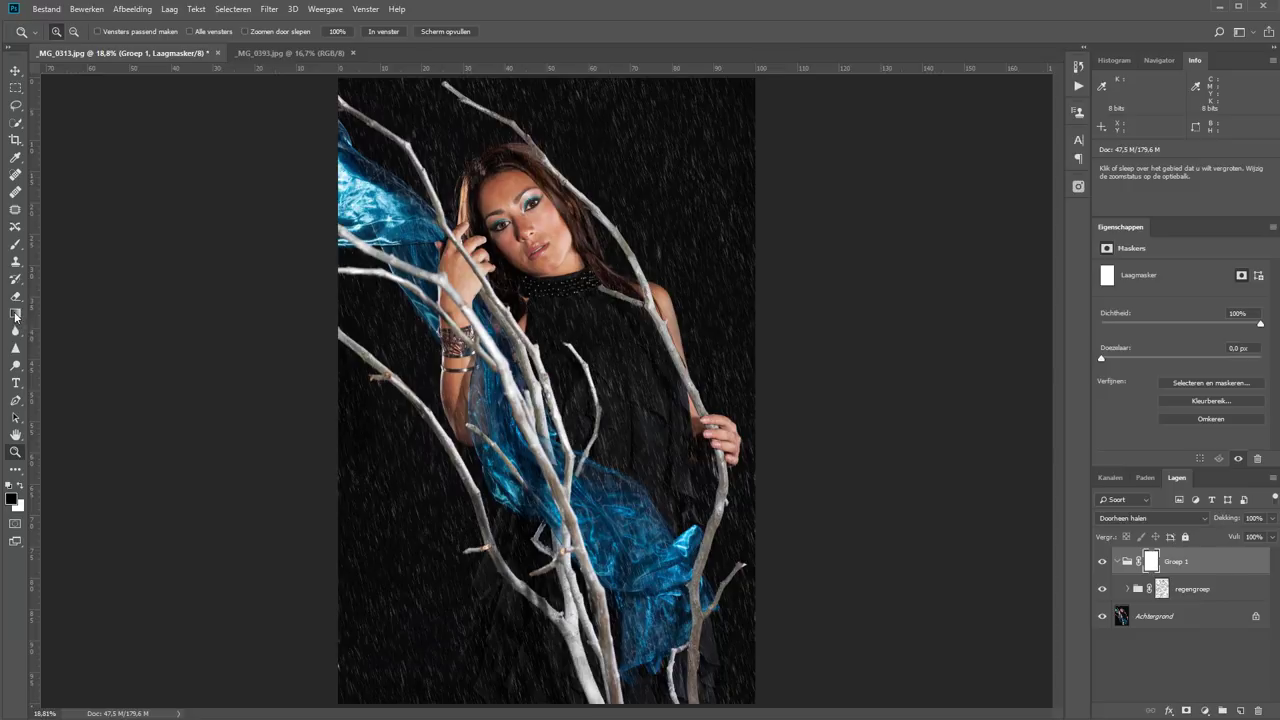
pyautogui.press('g')
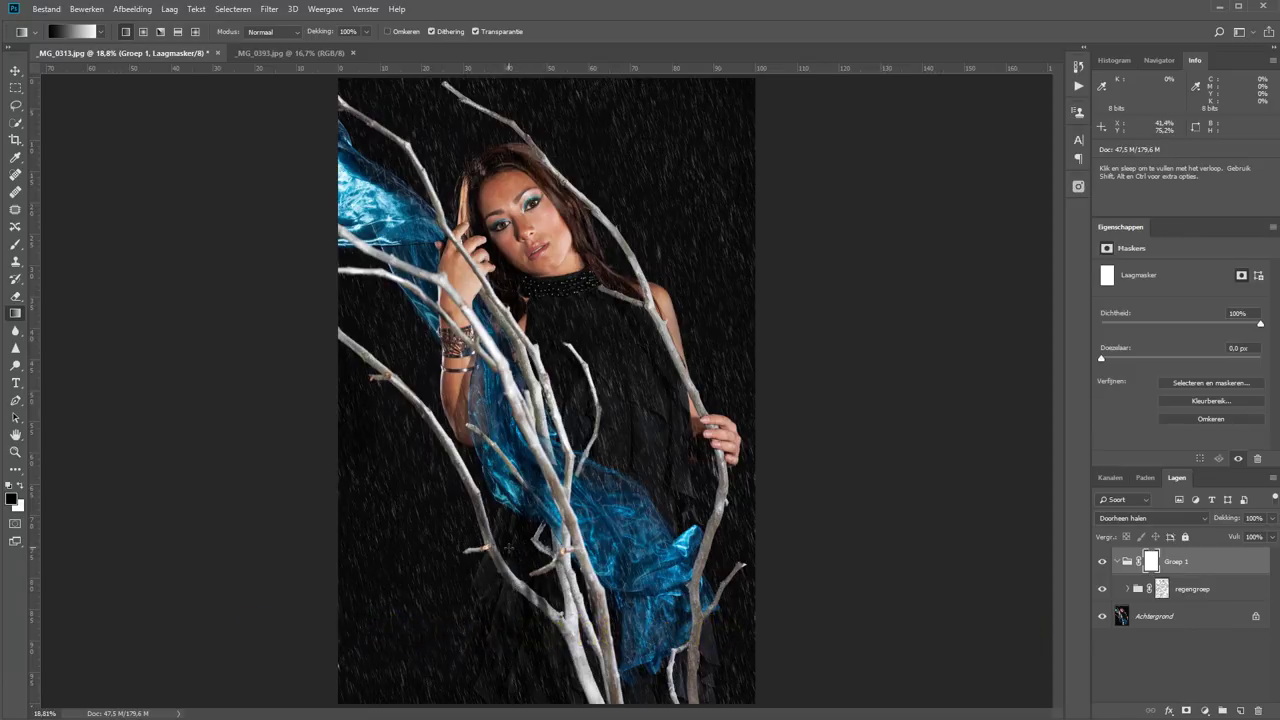
pyautogui.moveTo(508, 548); pyautogui.dragTo(613, 217)
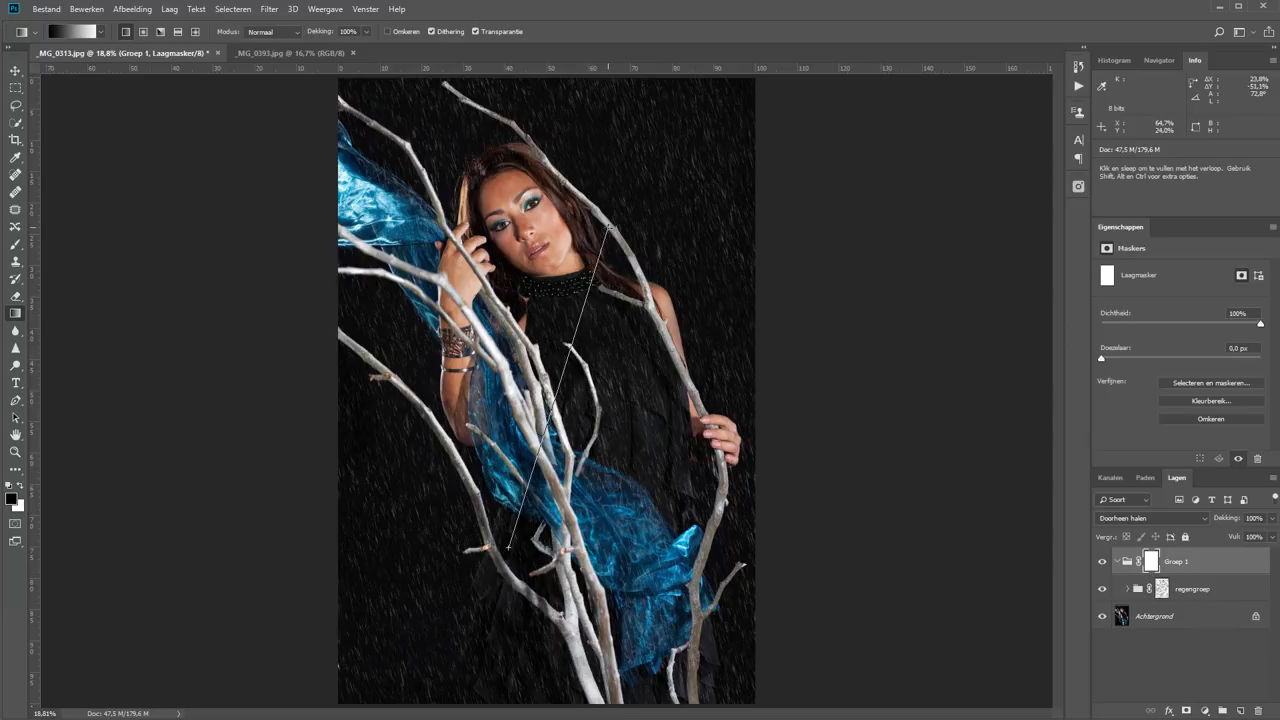
pyautogui.moveTo(613, 217); pyautogui.dragTo(614, 217)
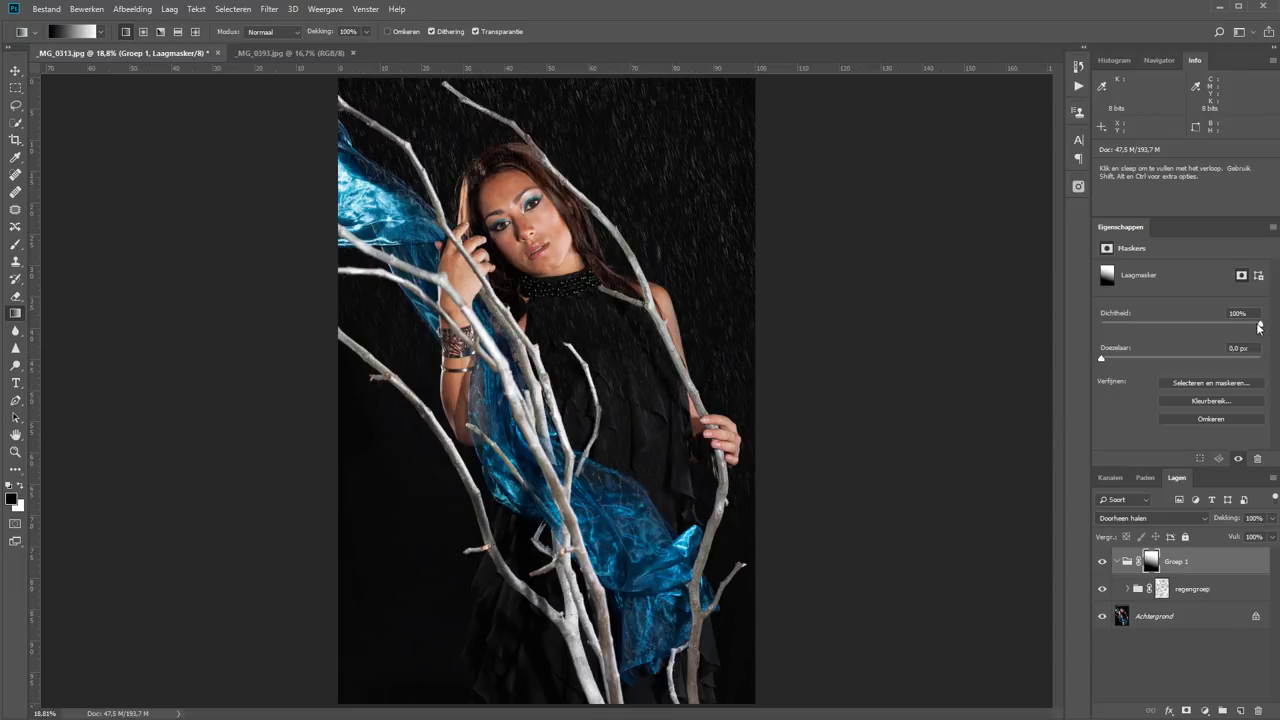
pyautogui.moveTo(1259, 327); pyautogui.dragTo(1160, 339)
pyautogui.moveTo(1160, 337); pyautogui.dragTo(1156, 337)
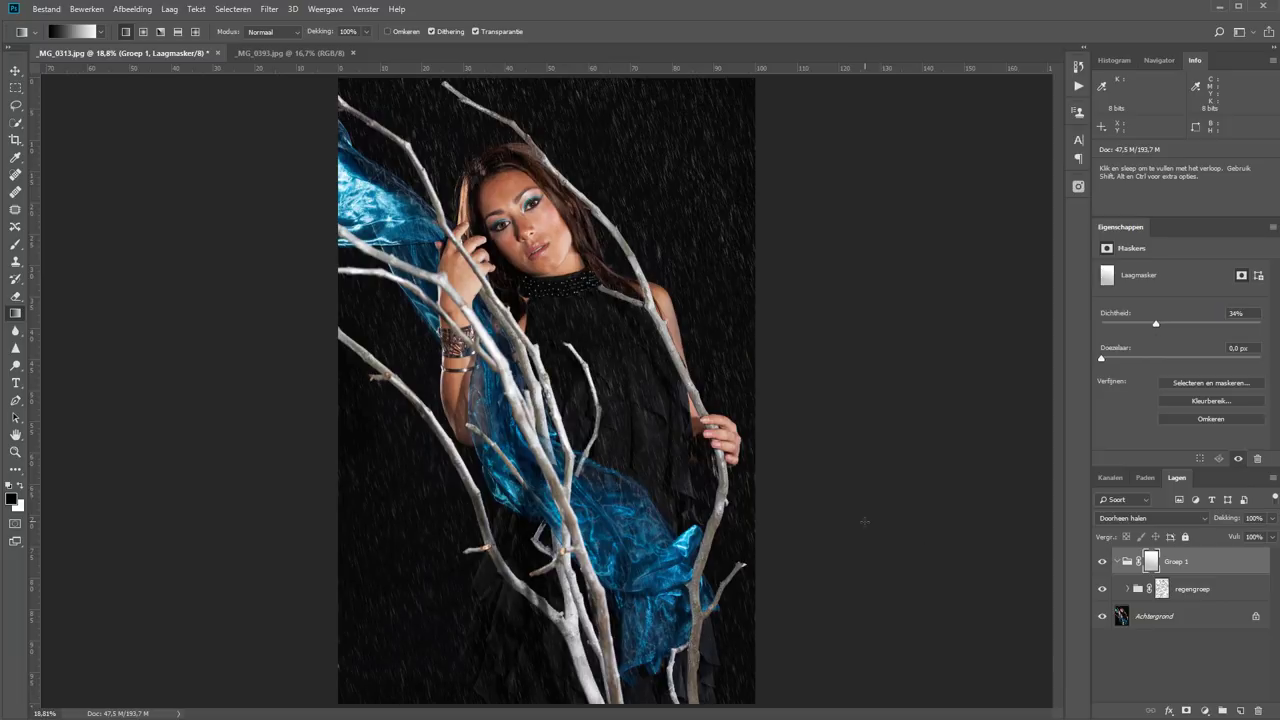